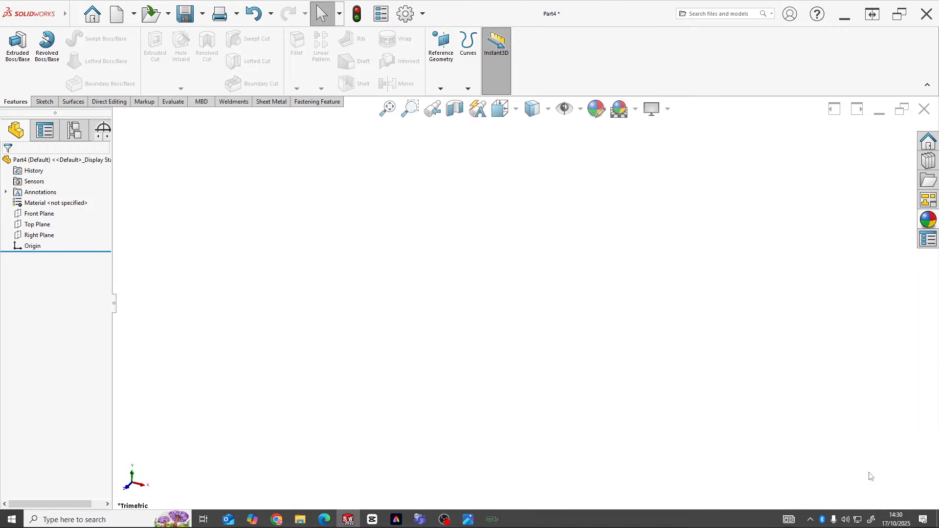
# - Check the unit system of the part document
pyautogui.click(899, 523)
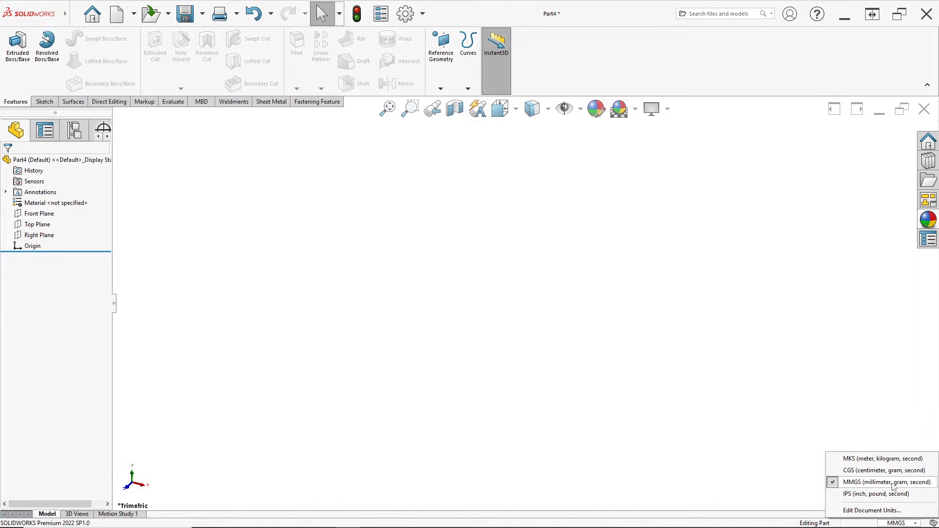
pyautogui.hotkey('alt', 'Tab')
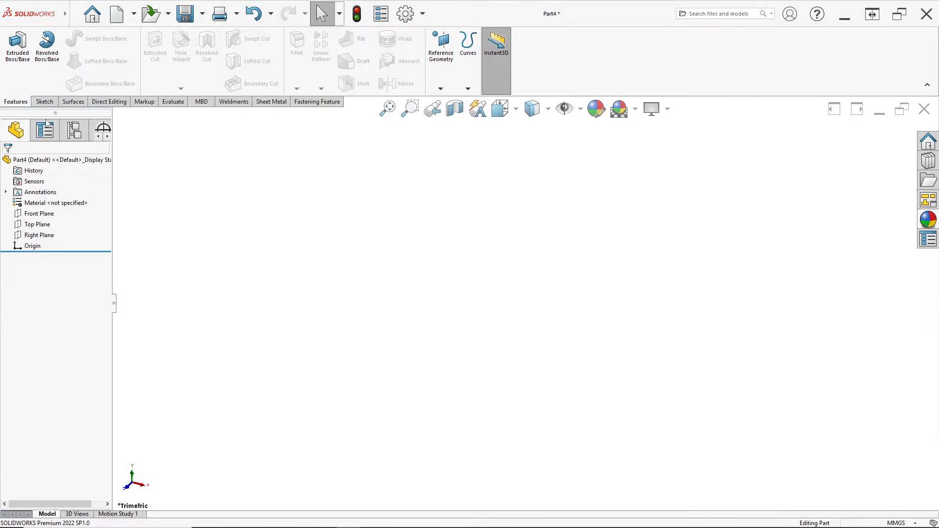
# - Sketch on the Front Plane a vertical line up from the origin, continued by a sloped line ending about 42 mm left and 91 mm above it
pyautogui.rightClick(42, 217)
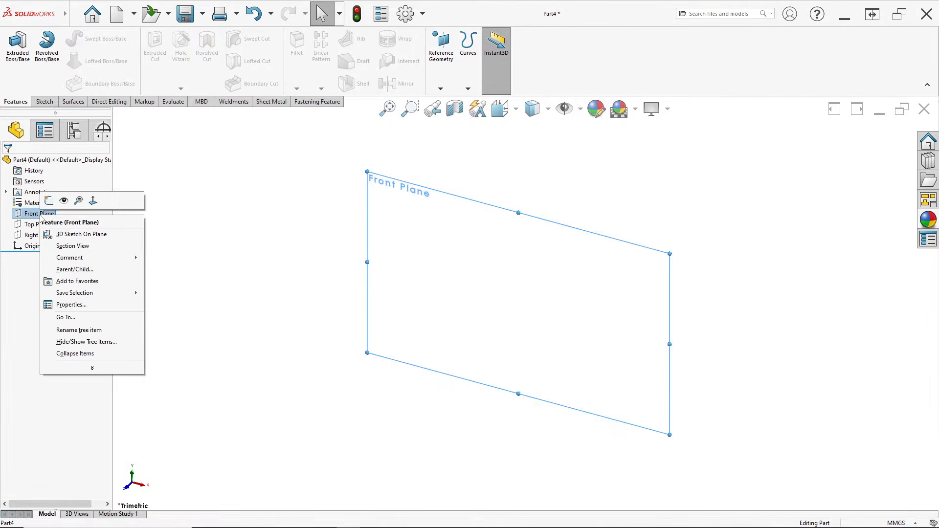
pyautogui.click(47, 200)
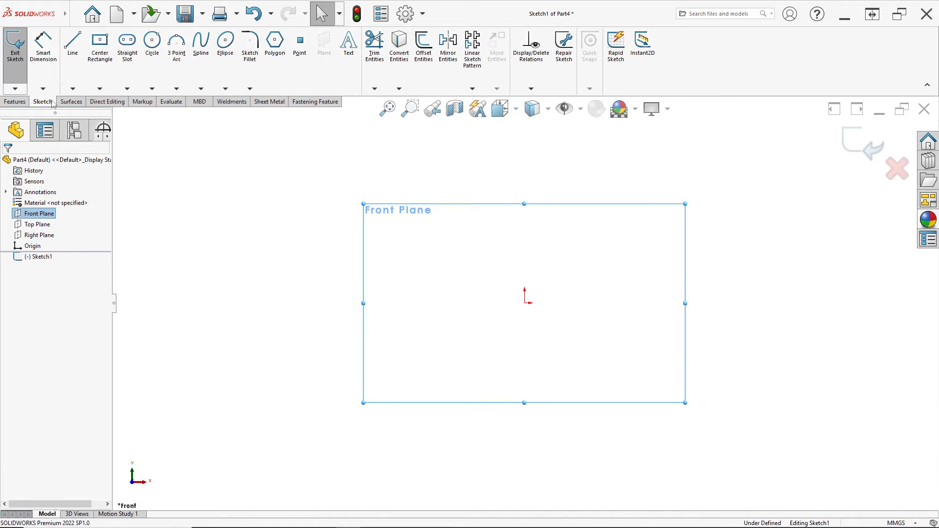
pyautogui.click(72, 49)
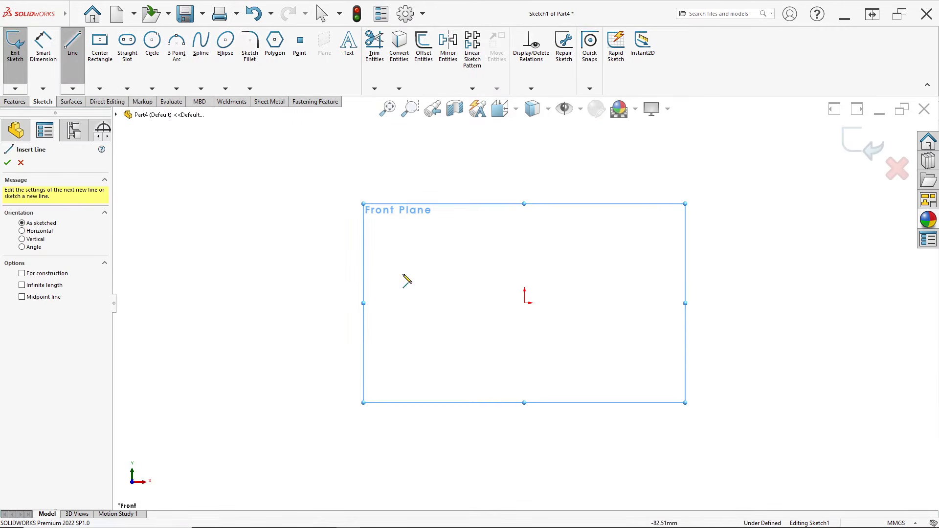
pyautogui.click(523, 303)
pyautogui.click(524, 169)
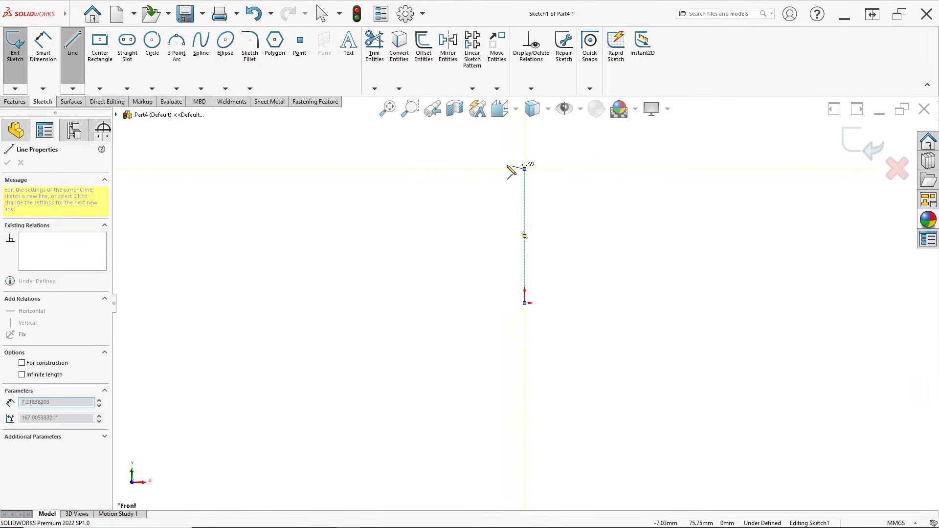
pyautogui.doubleClick(447, 139)
pyautogui.press('Escape')
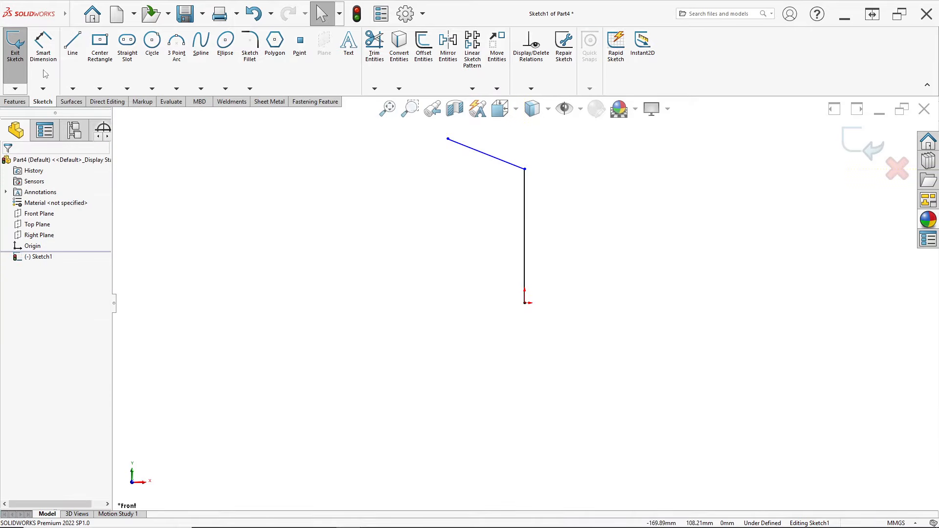
# - Dimension the vertical distance from the origin to the sloped line's free end as 62 mm, following the reference drawing
pyautogui.click(43, 49)
pyautogui.click(448, 140)
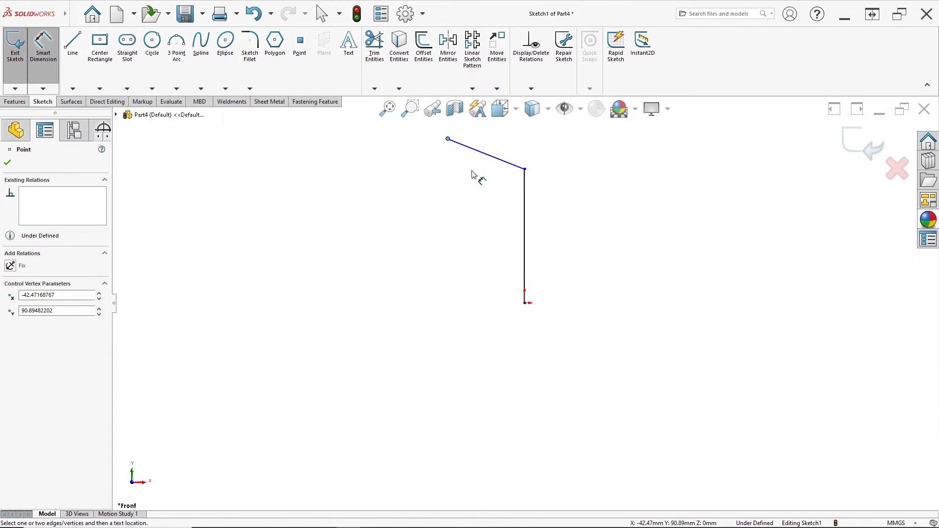
pyautogui.click(525, 302)
pyautogui.hotkey('alt', 'Tab')
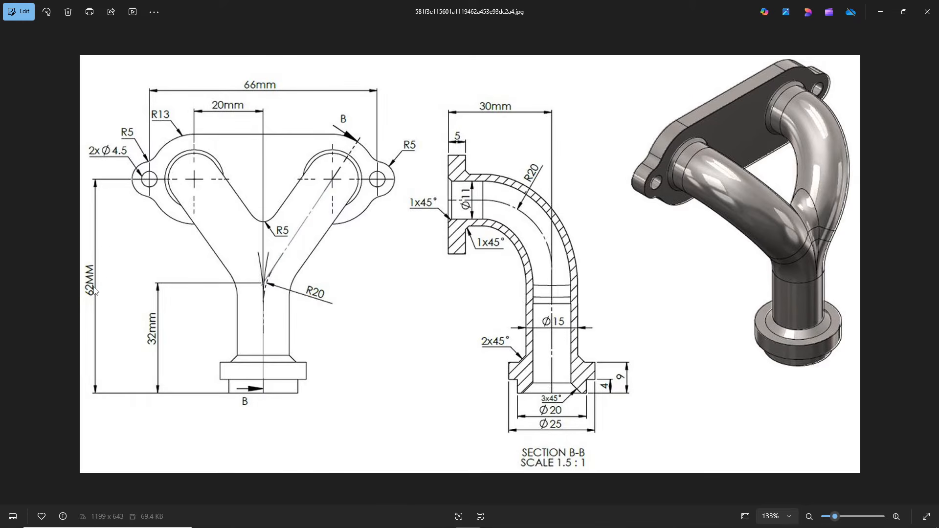
pyautogui.hotkey('alt', 'Tab')
pyautogui.click(415, 299)
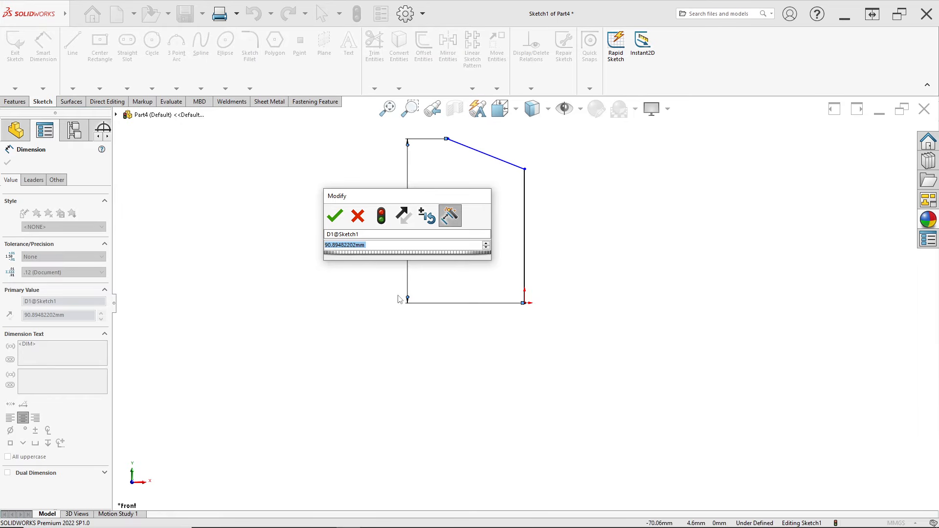
pyautogui.write('62')
pyautogui.press('Return')
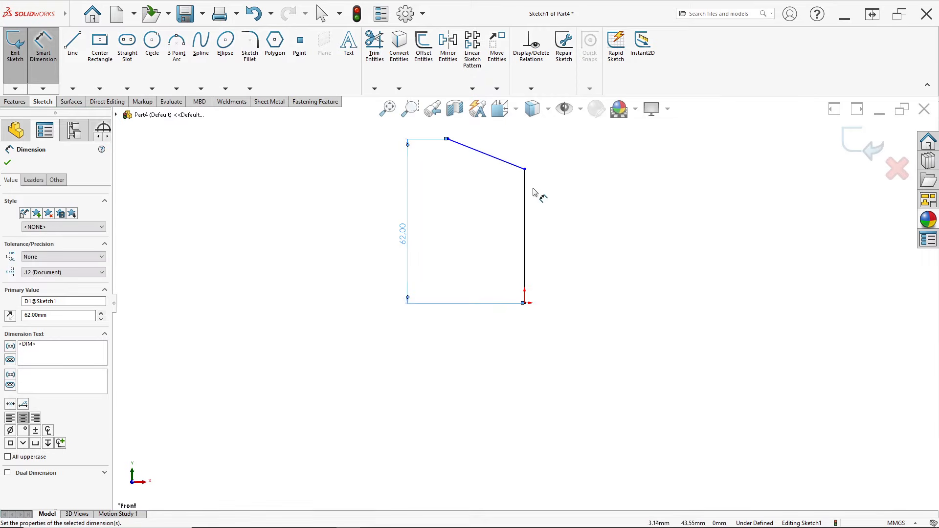
# - Dimension the vertical line's length as 32 mm, following the reference drawing
pyautogui.click(532, 278)
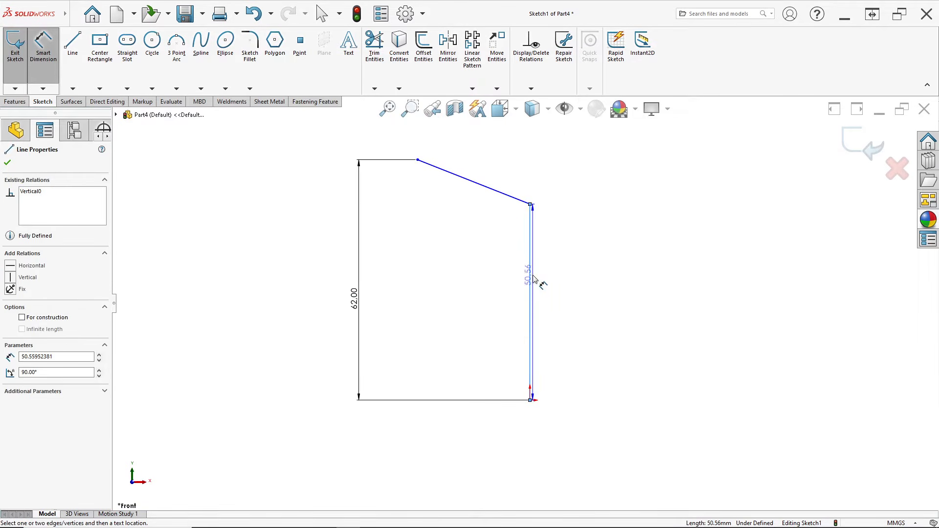
pyautogui.hotkey('alt', 'Tab')
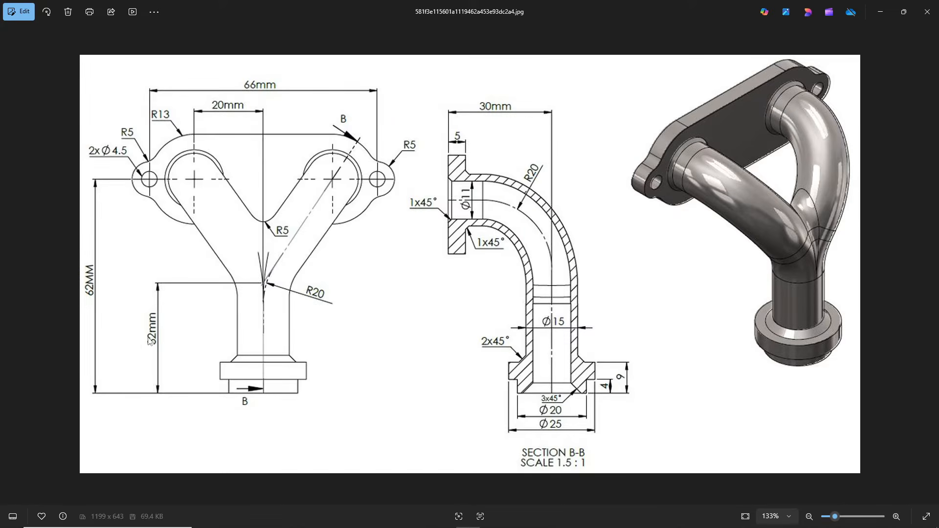
pyautogui.hotkey('alt', 'Tab')
pyautogui.click(367, 373)
pyautogui.write('32')
pyautogui.press('Return')
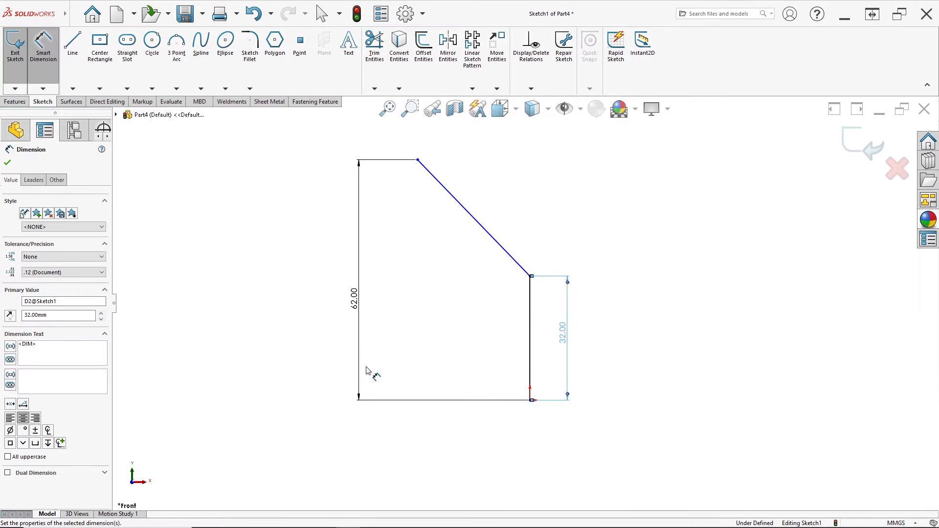
# - Dimension the horizontal distance between the sloped line's two endpoints as 20 mm, following the reference drawing
pyautogui.click(417, 160)
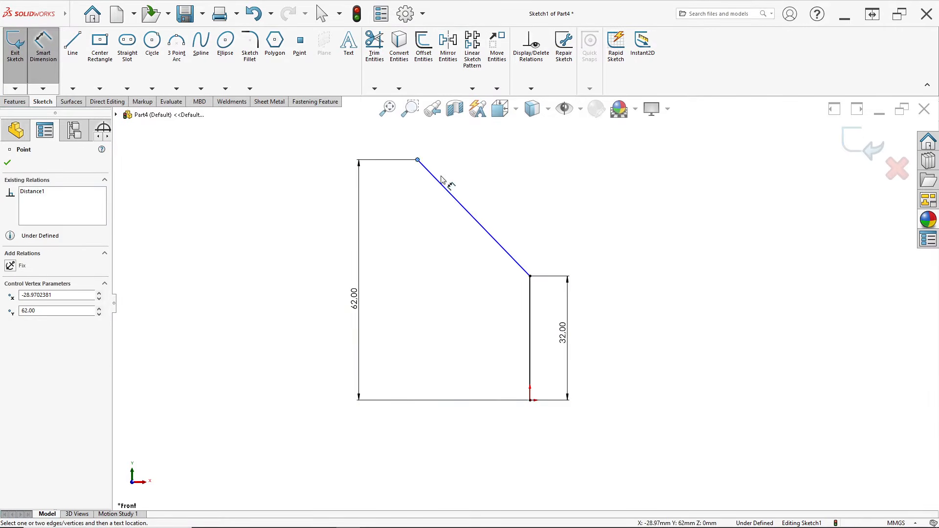
pyautogui.click(530, 277)
pyautogui.click(463, 136)
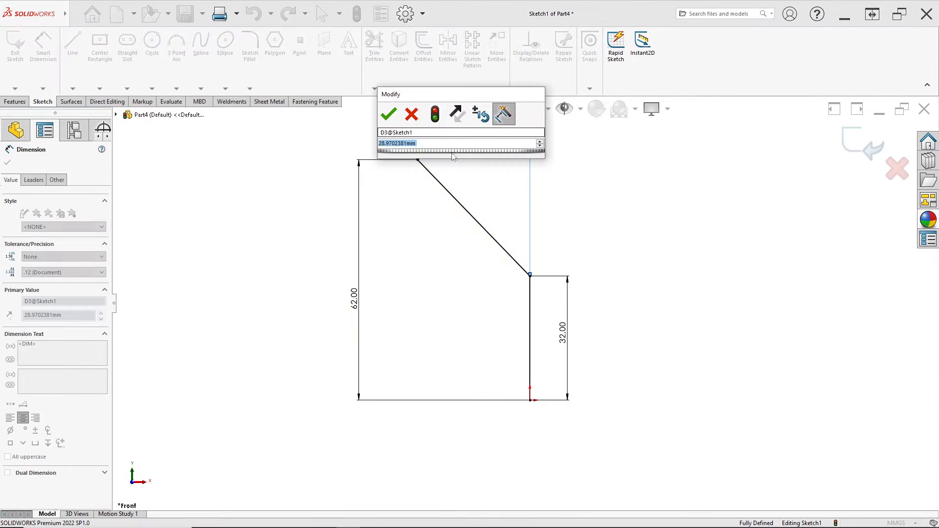
pyautogui.hotkey('alt', 'Tab')
pyautogui.hotkey('alt', 'Tab')
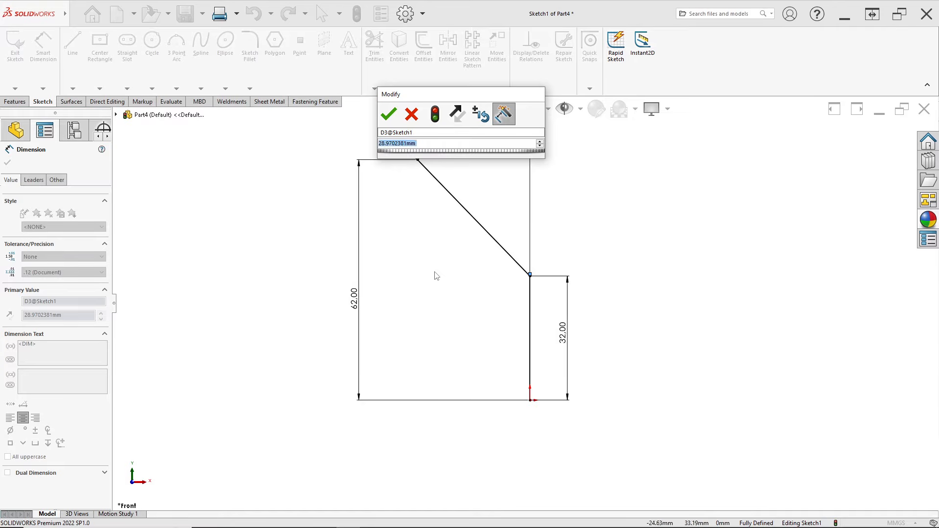
pyautogui.press('Return')
pyautogui.write('20')
pyautogui.press('Return')
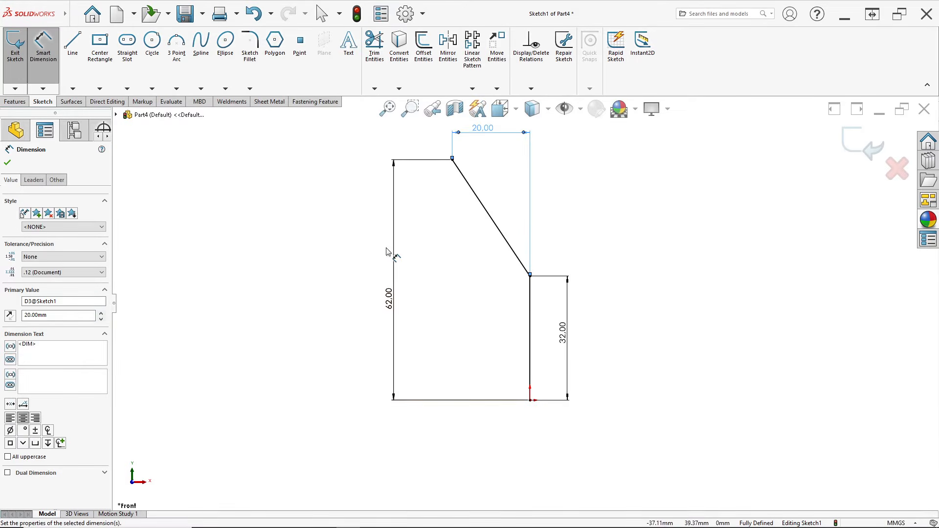
# - Round the corner between the vertical and sloped lines with a 20 mm sketch fillet and exit the sketch
pyautogui.hotkey('alt', 'Tab')
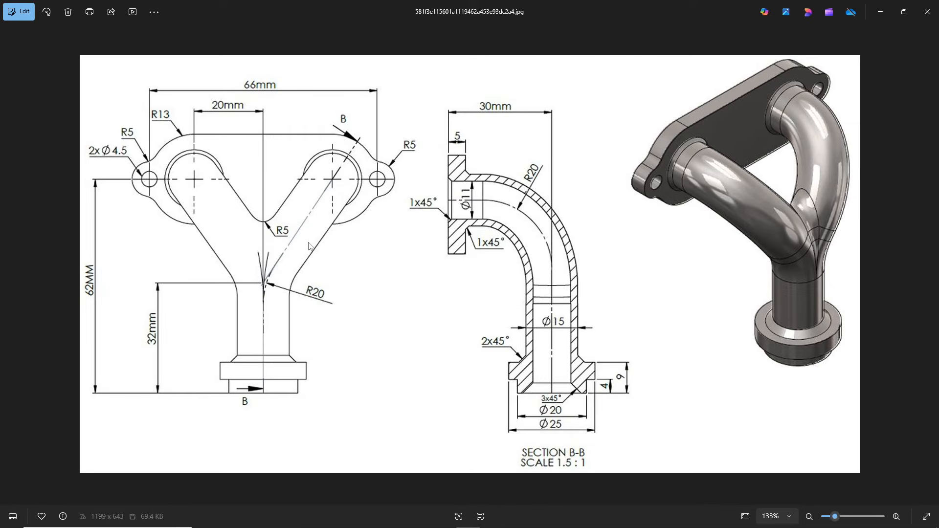
pyautogui.hotkey('alt', 'Tab')
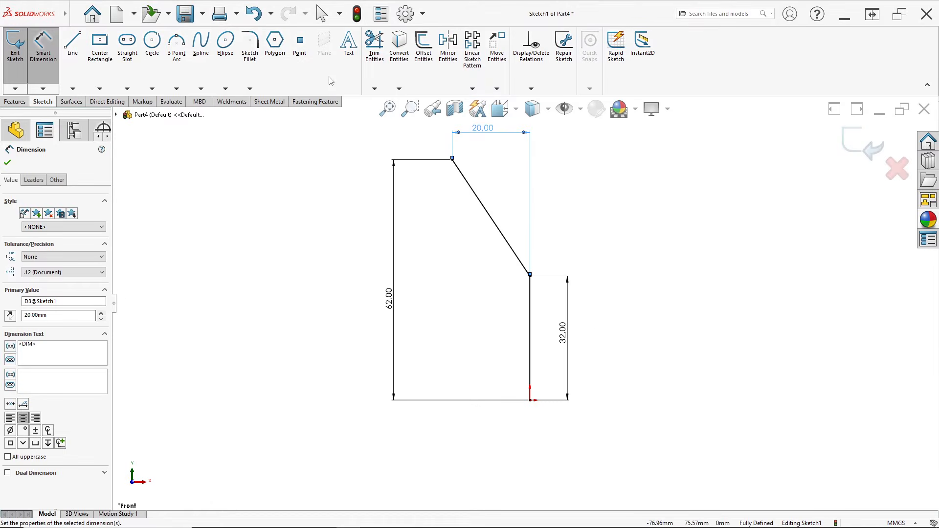
pyautogui.click(250, 54)
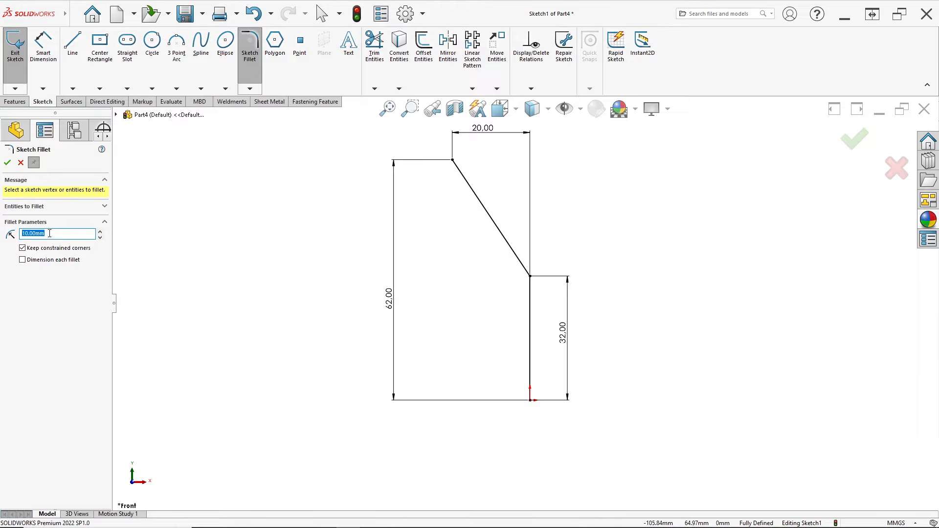
pyautogui.write('20')
pyautogui.click(32, 322)
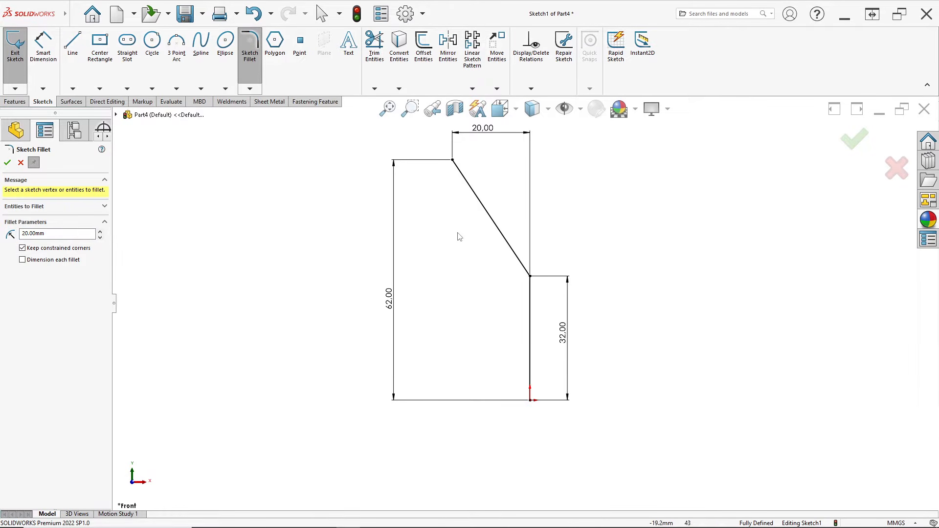
pyautogui.click(531, 277)
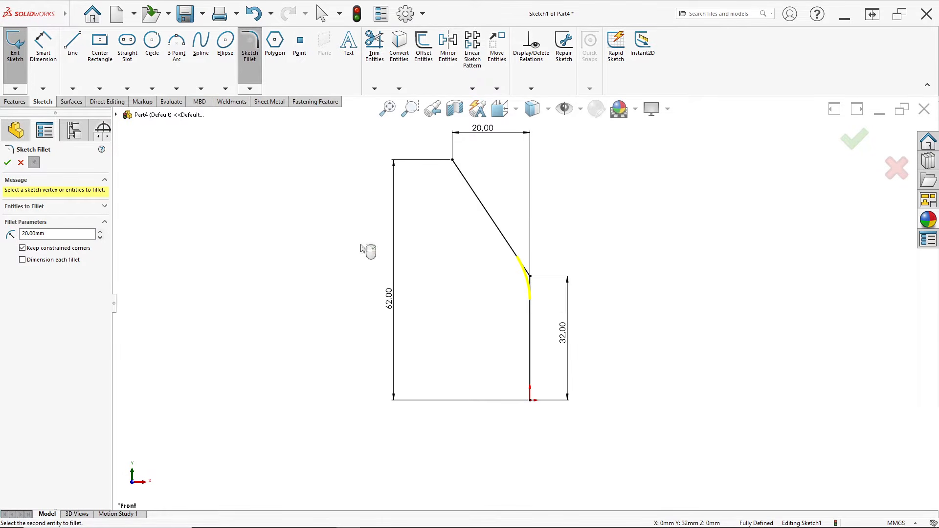
pyautogui.click(7, 164)
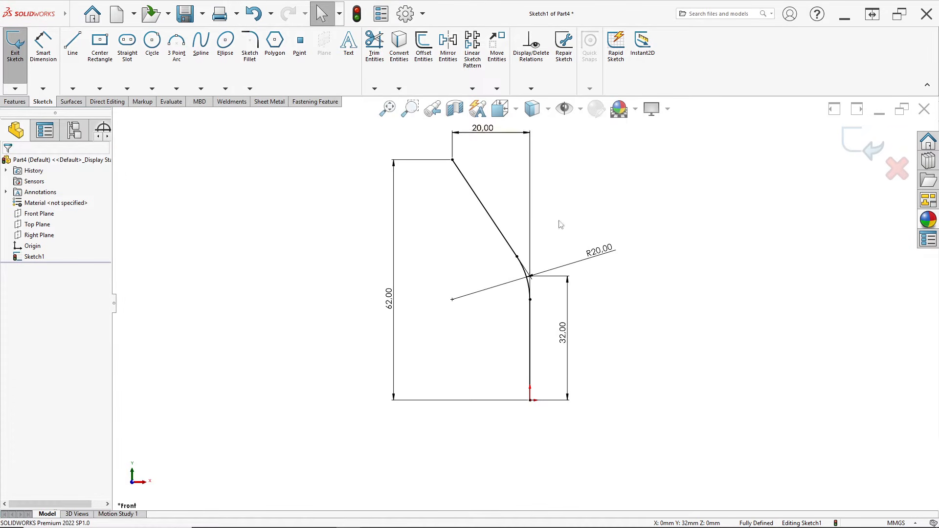
pyautogui.click(853, 154)
# - Sketch on the Right Plane a vertical line from the origin to the first sketch's top end, continued by a horizontal line to the left
pyautogui.hotkey('alt', 'Tab')
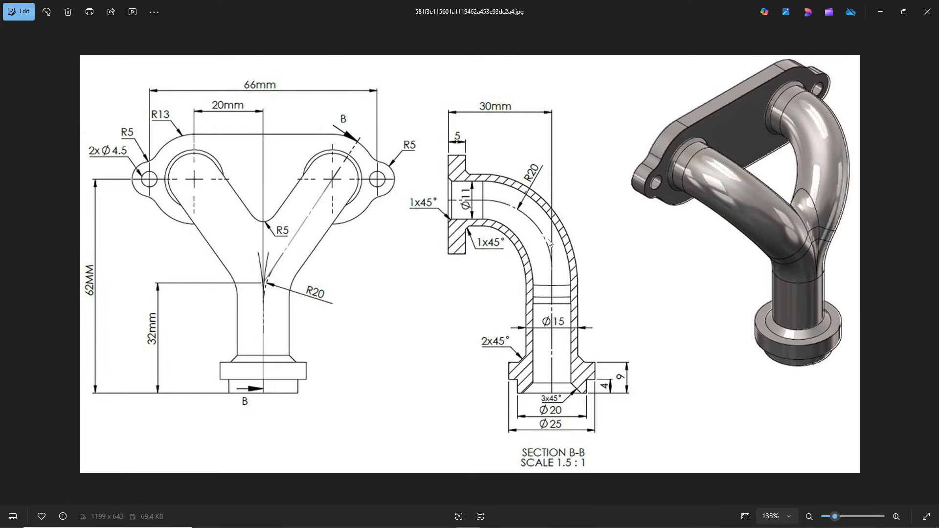
pyautogui.hotkey('alt', 'Tab')
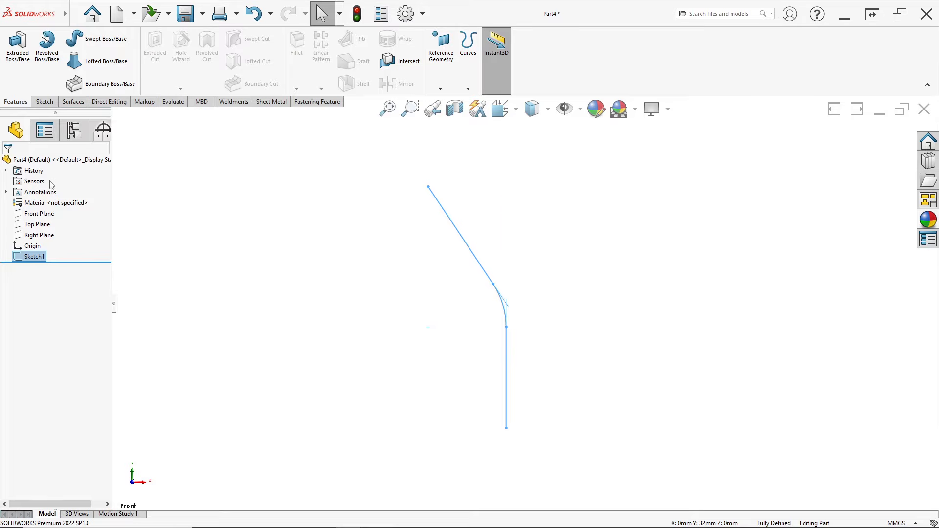
pyautogui.rightClick(44, 238)
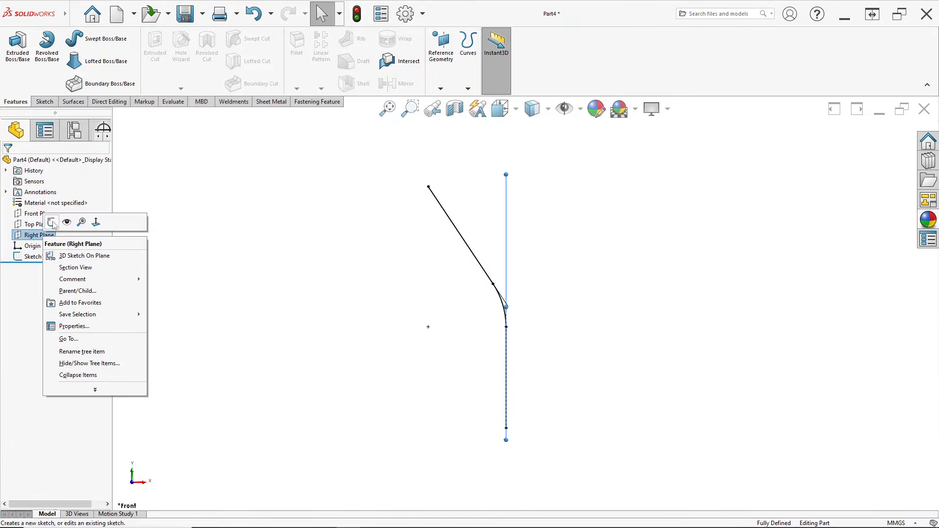
pyautogui.click(54, 222)
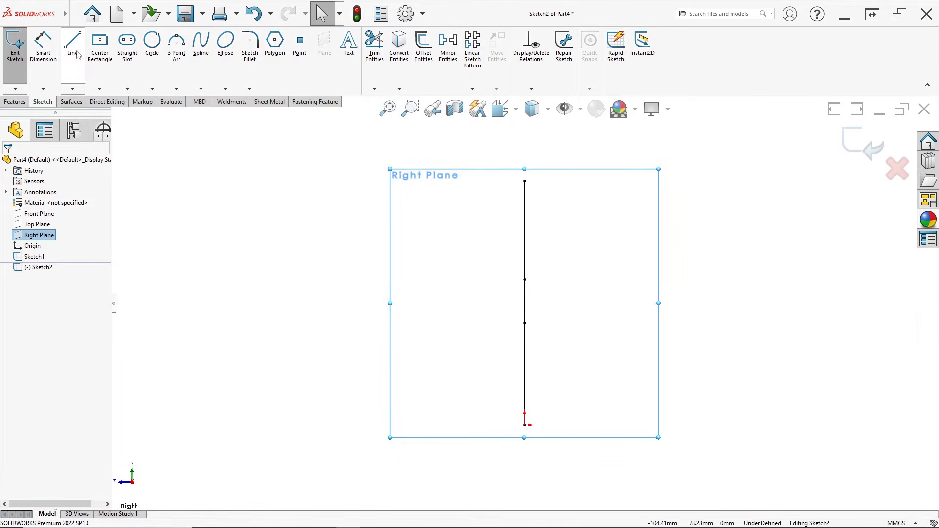
pyautogui.click(73, 44)
pyautogui.click(525, 425)
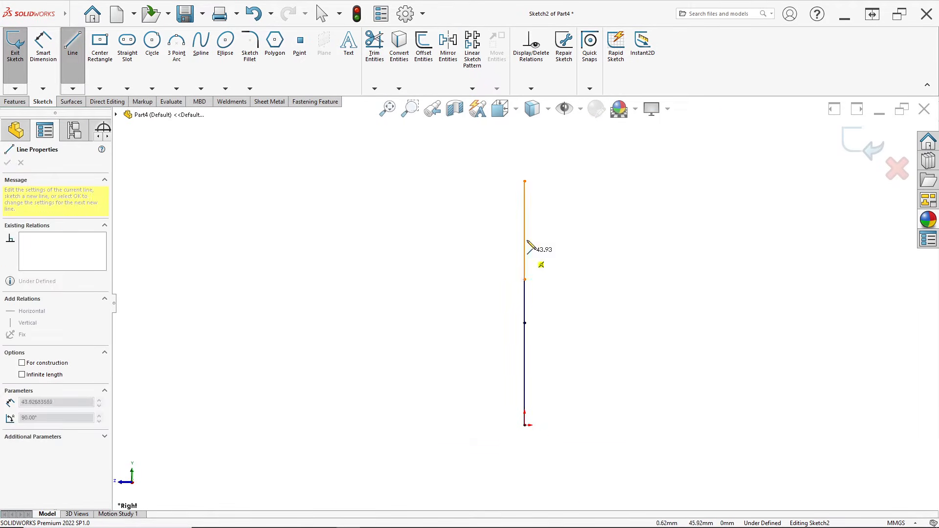
pyautogui.click(525, 182)
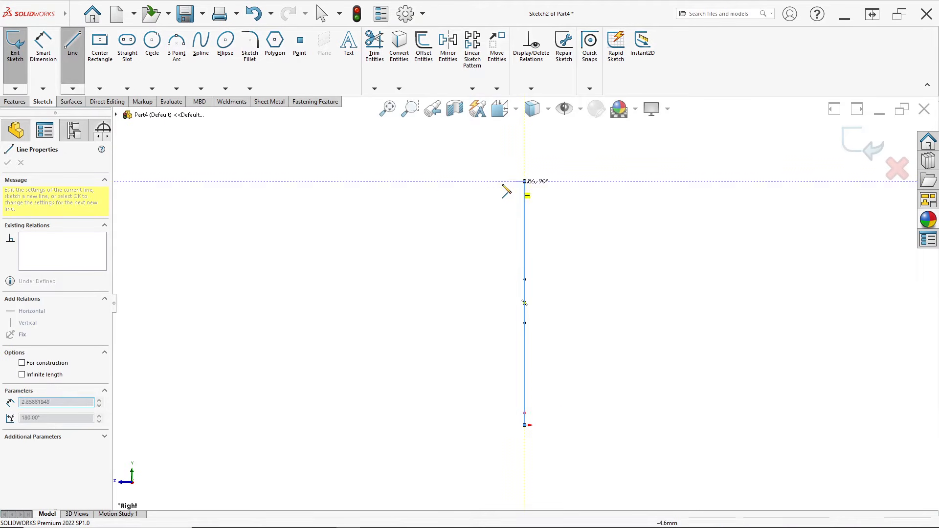
pyautogui.doubleClick(425, 181)
pyautogui.press('Escape')
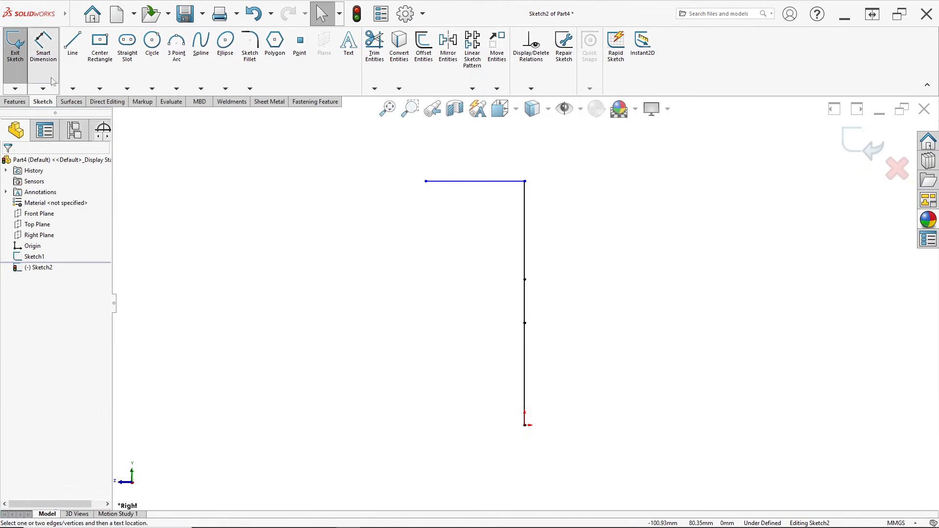
# - Dimension the vertical line in the Right Plane sketch as 62 mm, checking the value against the reference drawing
pyautogui.click(44, 45)
pyautogui.click(524, 307)
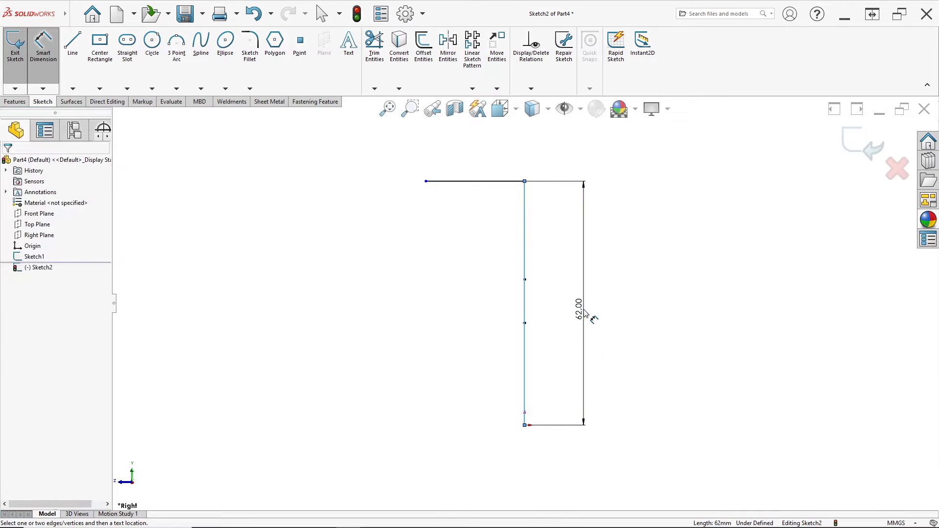
pyautogui.click(589, 315)
pyautogui.hotkey('alt', 'Tab')
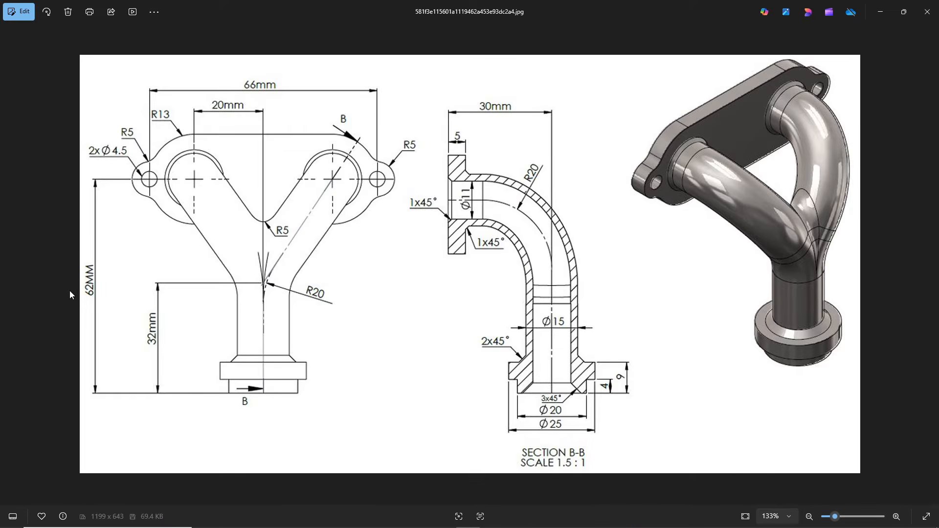
pyautogui.hotkey('alt', 'Tab')
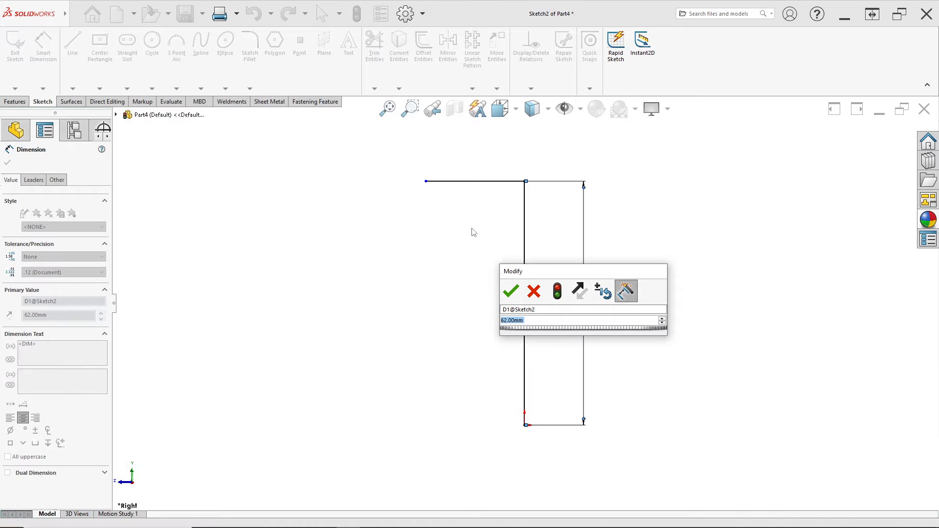
pyautogui.click(509, 293)
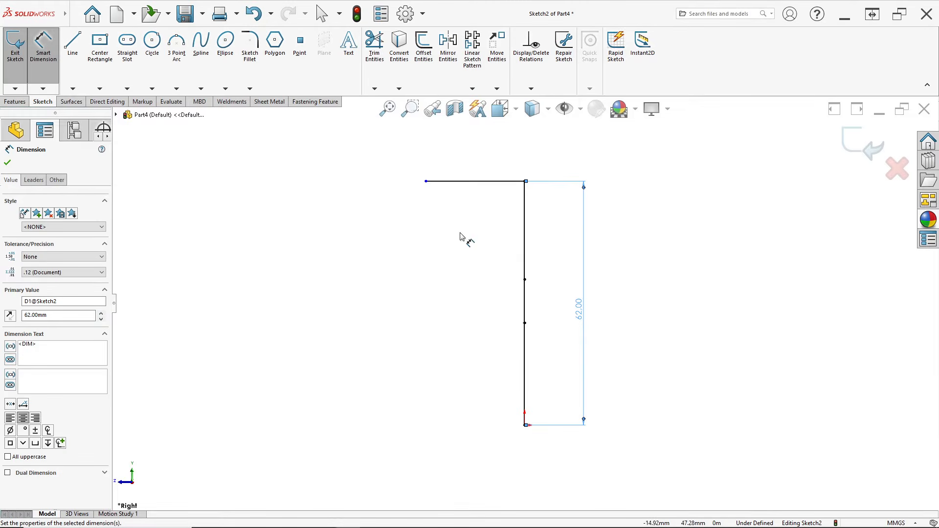
# - Dimension the horizontal line in the Right Plane sketch as 30 mm, following the reference drawing
pyautogui.click(479, 182)
pyautogui.hotkey('alt', 'Tab')
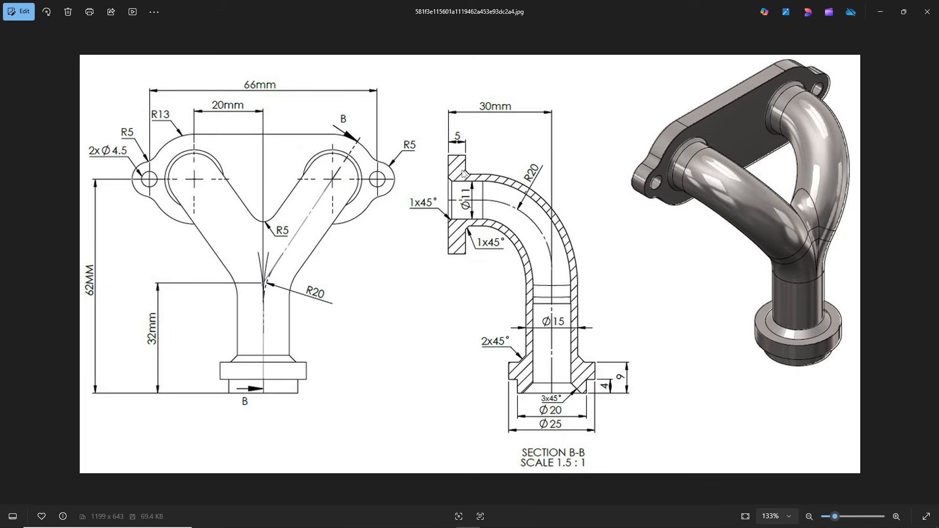
pyautogui.hotkey('alt', 'Tab')
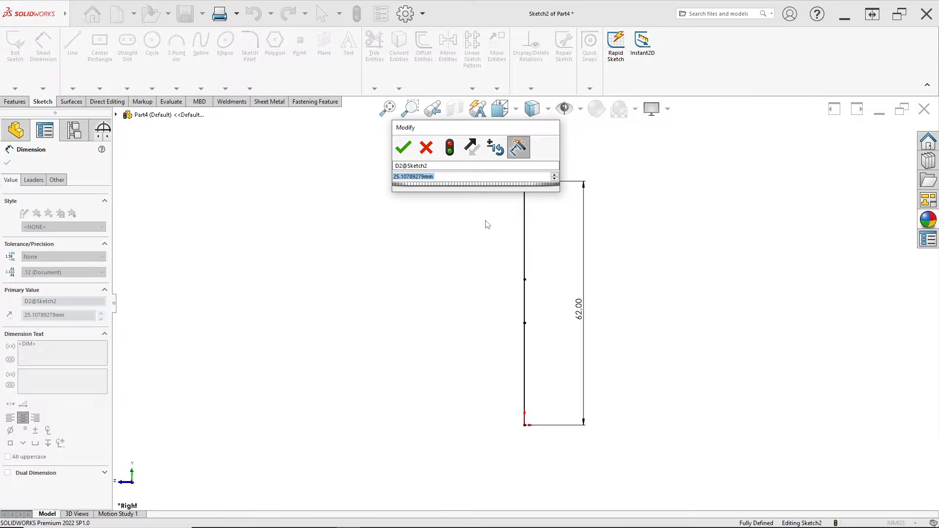
pyautogui.write('30')
pyautogui.press('Return')
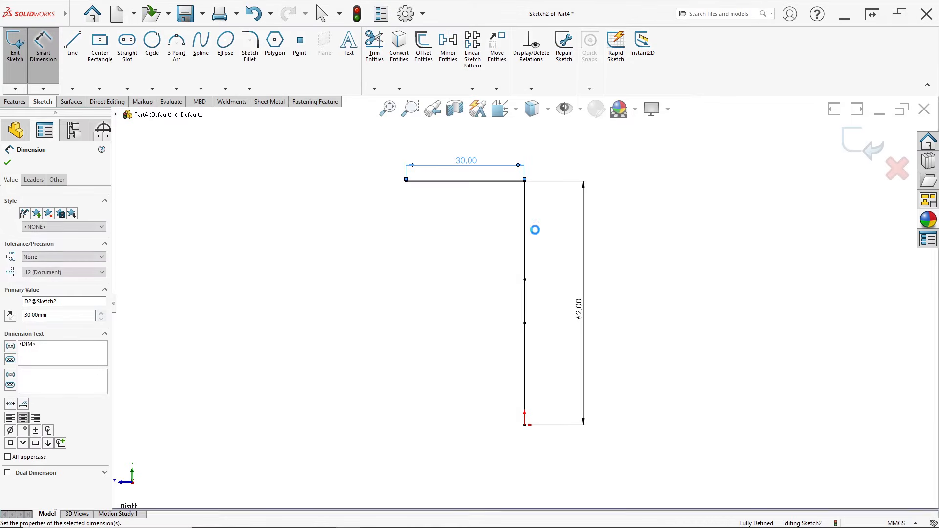
# - Round the corner between the horizontal and vertical lines with a 20 mm sketch fillet and exit the sketch
pyautogui.hotkey('alt', 'Tab')
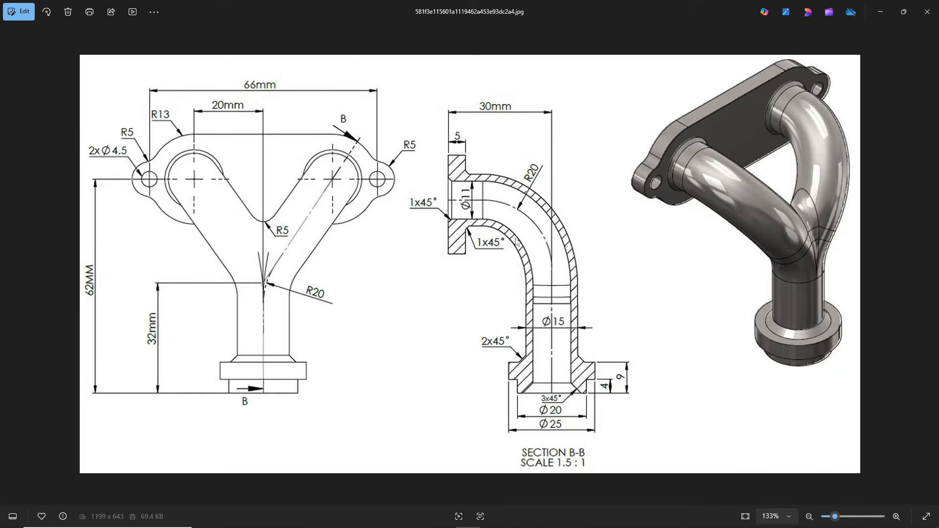
pyautogui.hotkey('alt', 'Tab')
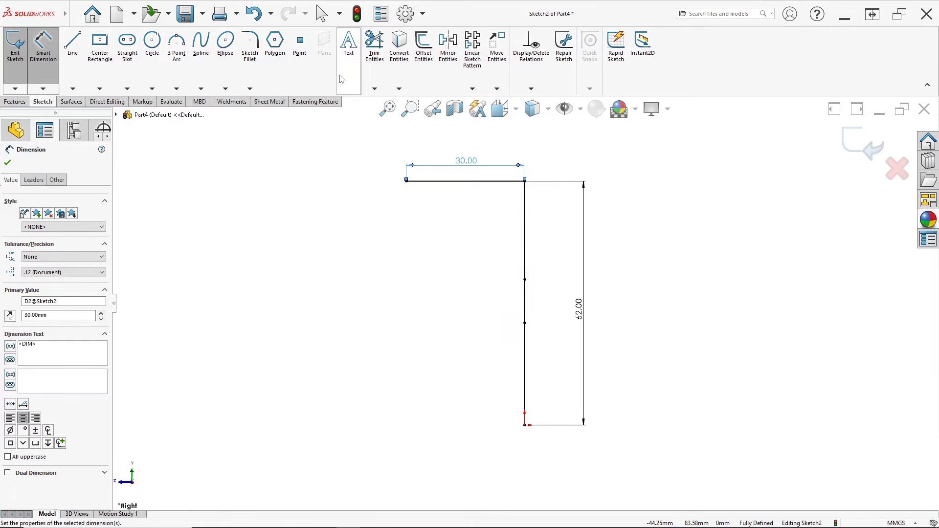
pyautogui.click(250, 49)
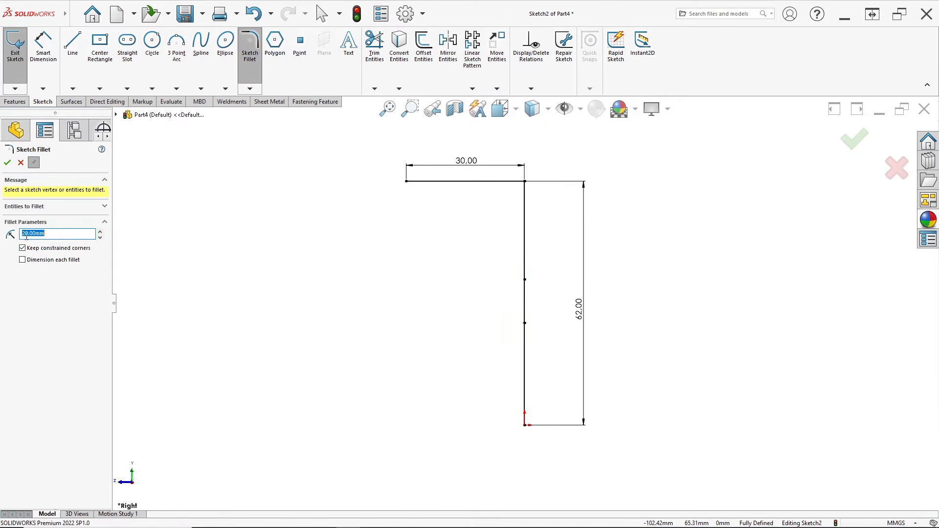
pyautogui.click(527, 184)
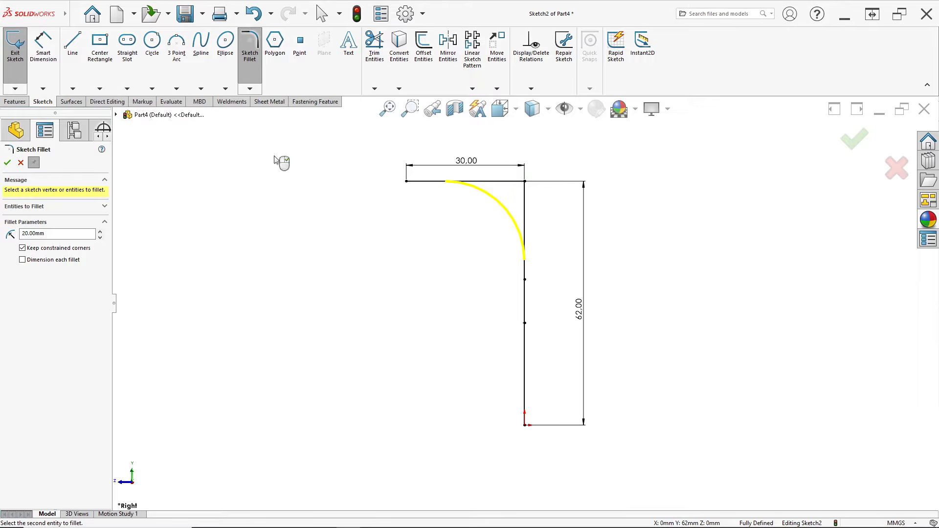
pyautogui.click(8, 162)
pyautogui.click(8, 162)
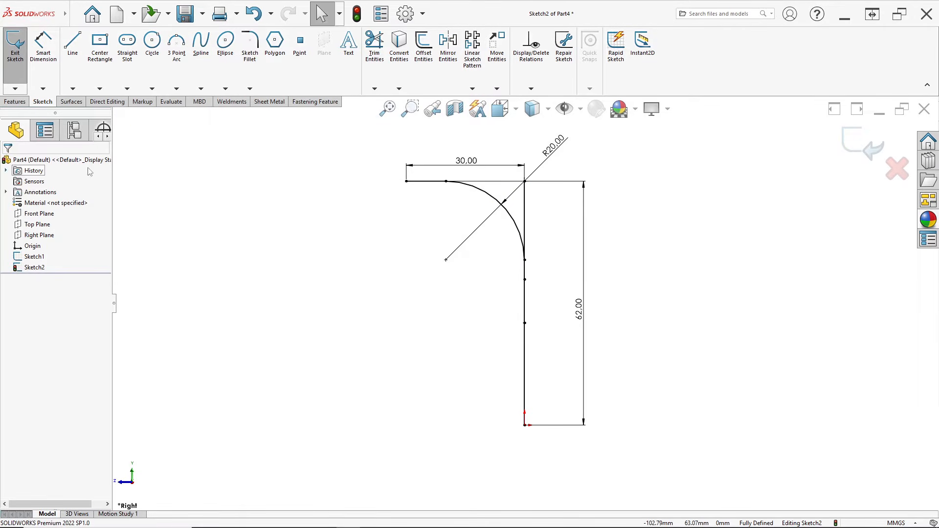
pyautogui.click(855, 155)
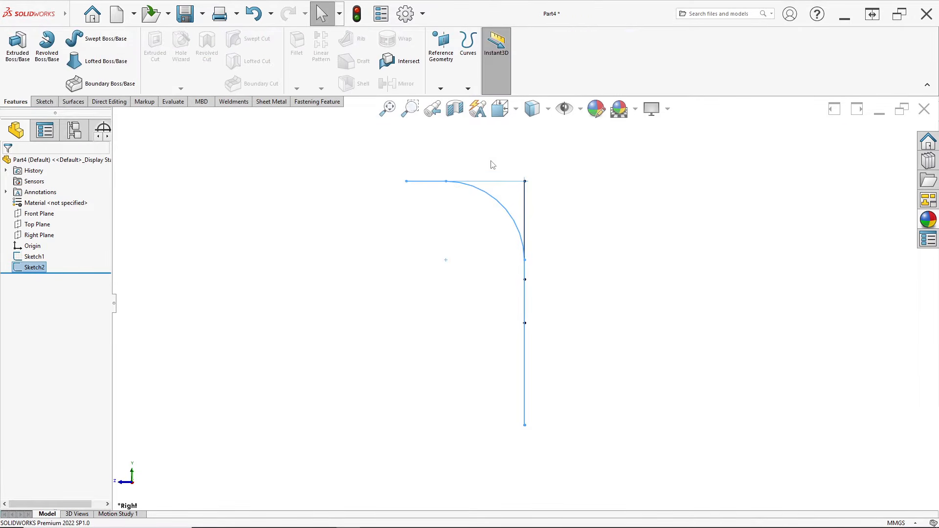
# - Create a projected curve of the sketch-on-sketch type from the Front Plane and Right Plane centreline sketches
pyautogui.click(501, 114)
pyautogui.click(515, 239)
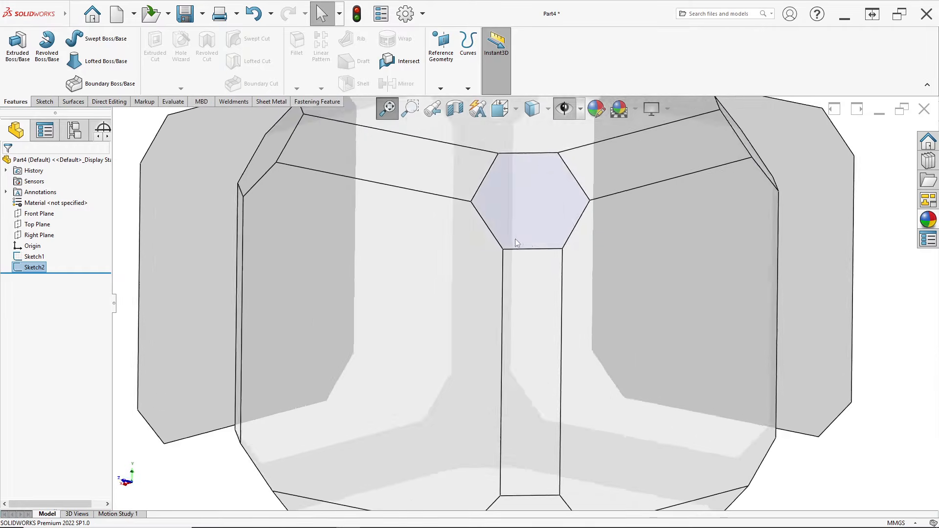
pyautogui.click(495, 260)
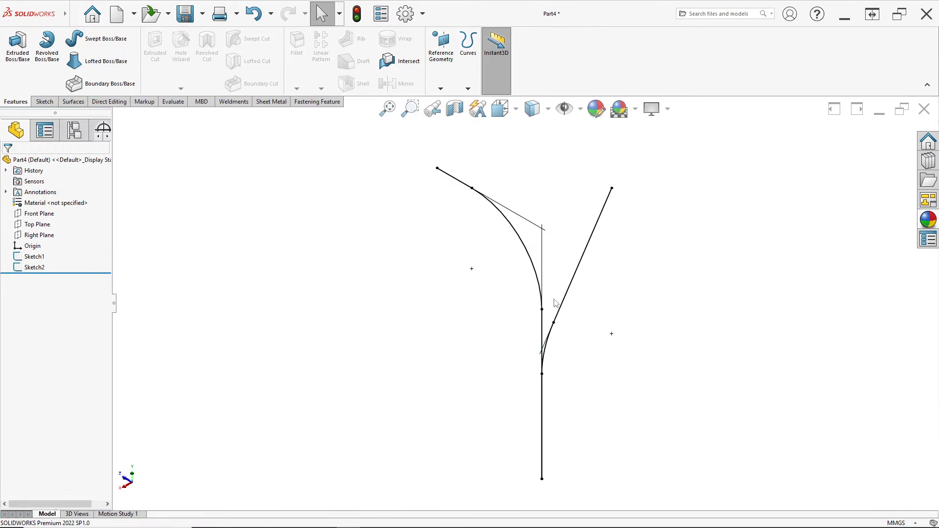
pyautogui.scroll(2, 567, 296)
pyautogui.scroll(-1, 544, 247)
pyautogui.scroll(1, 551, 296)
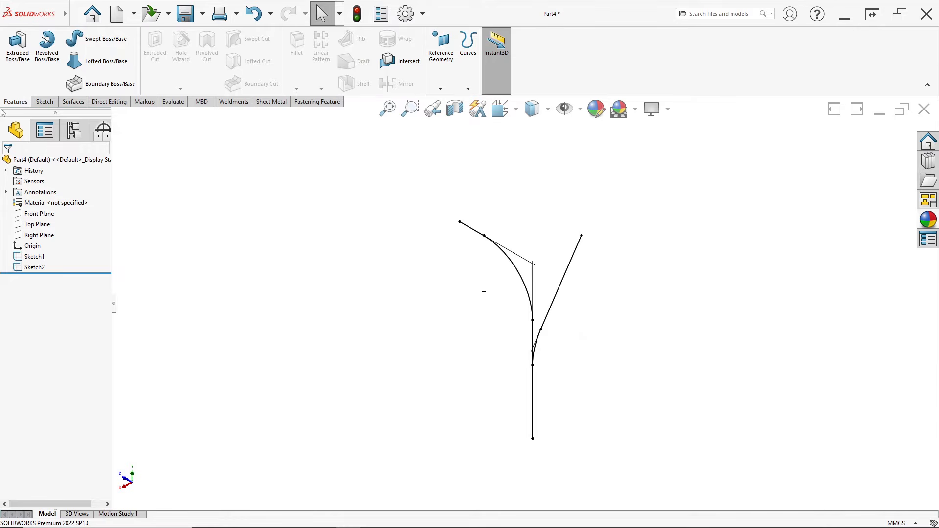
pyautogui.click(468, 89)
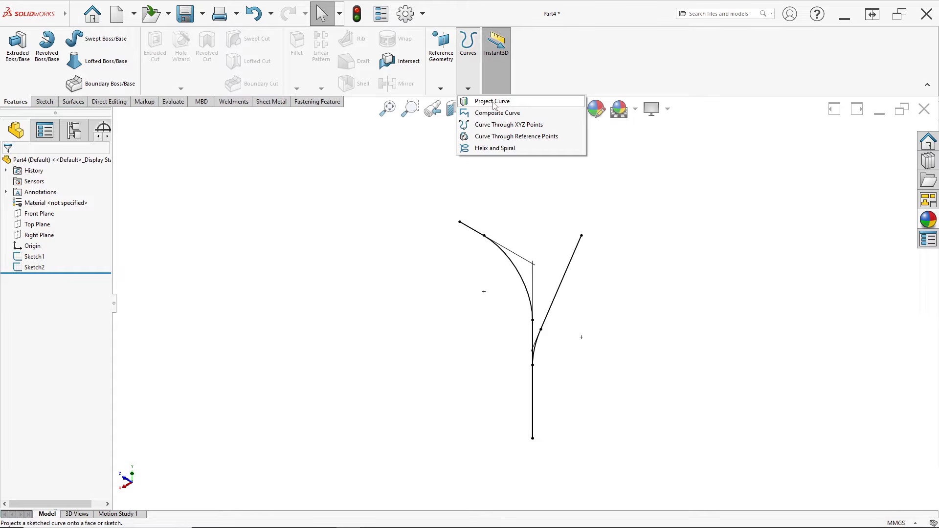
pyautogui.click(512, 103)
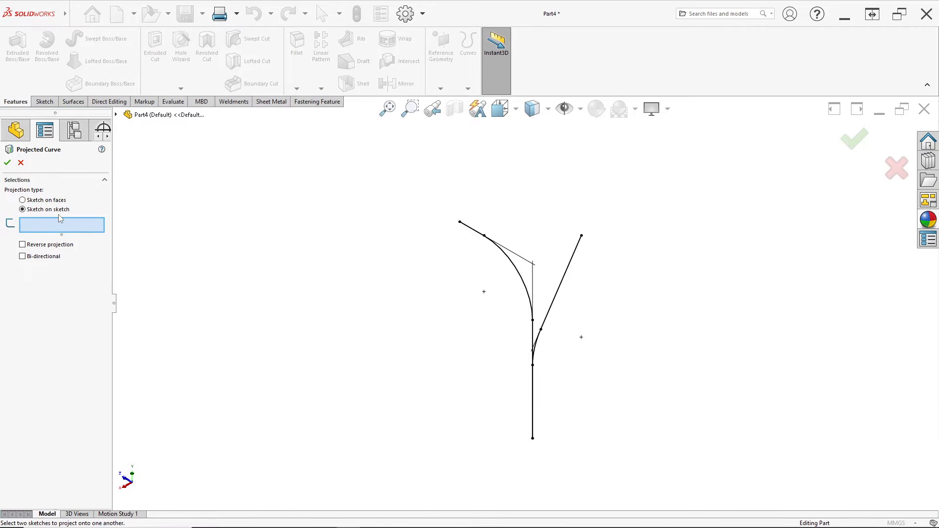
pyautogui.click(568, 272)
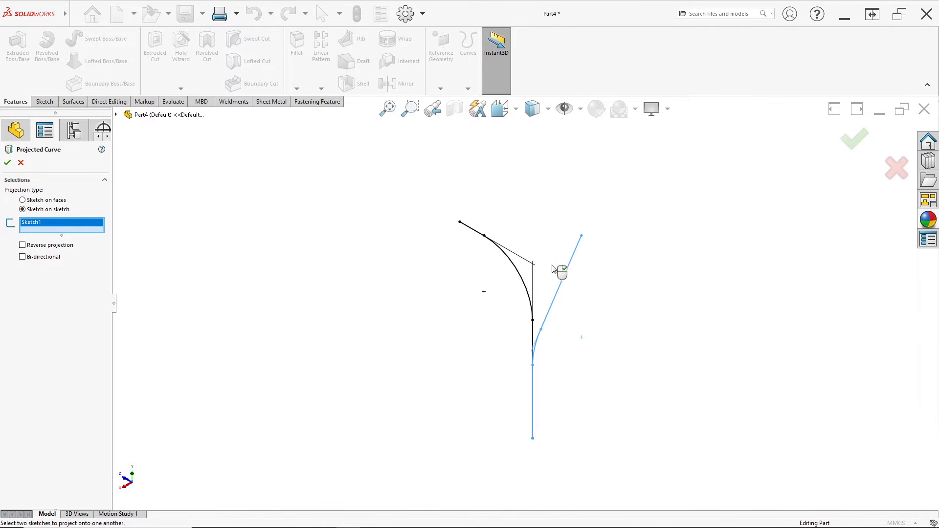
pyautogui.click(519, 270)
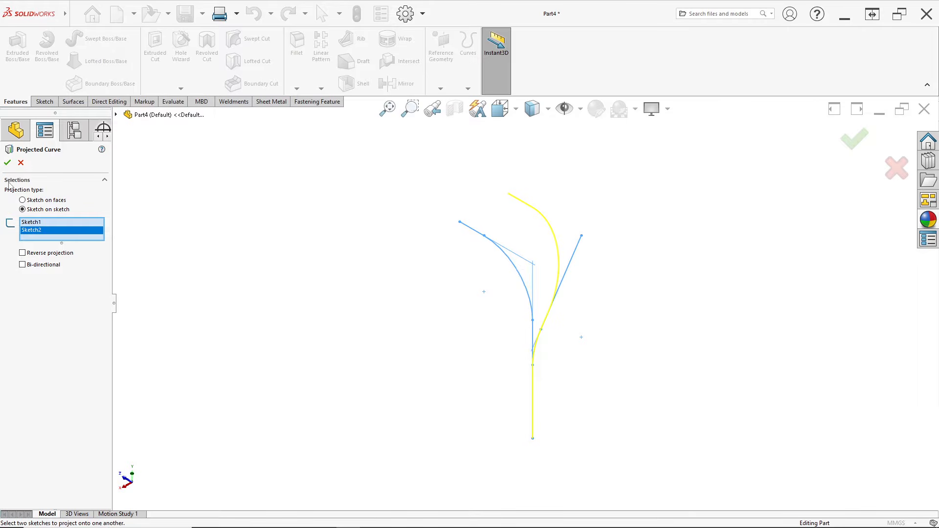
pyautogui.click(8, 163)
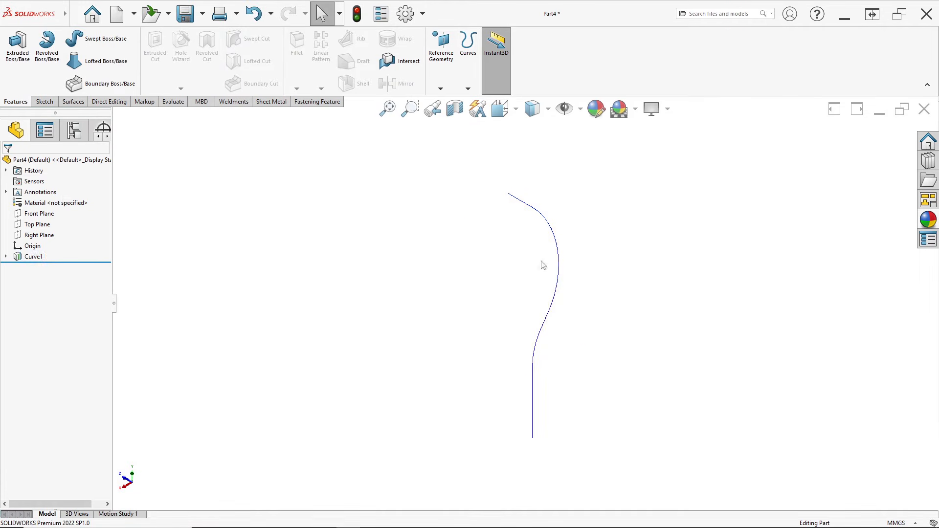
# - Sweep a solid circular profile of 15 mm diameter along the projected curve, checking the pipe diameter in the reference drawing
pyautogui.scroll(-2, 542, 265)
pyautogui.scroll(1, 540, 320)
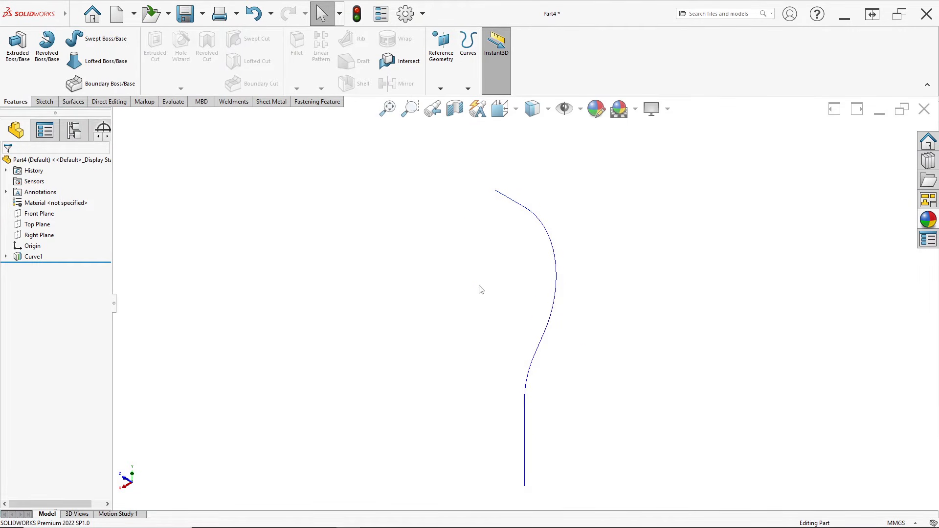
pyautogui.click(108, 46)
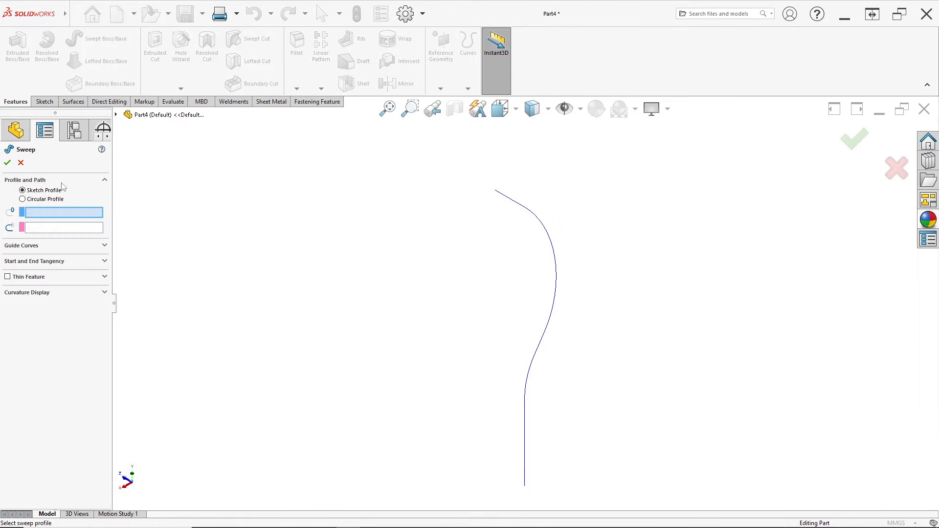
pyautogui.click(23, 199)
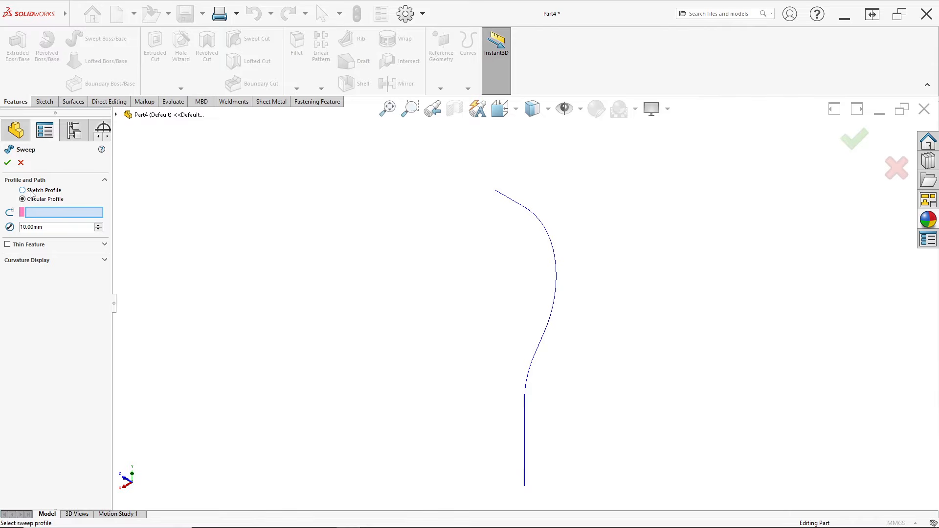
pyautogui.click(38, 215)
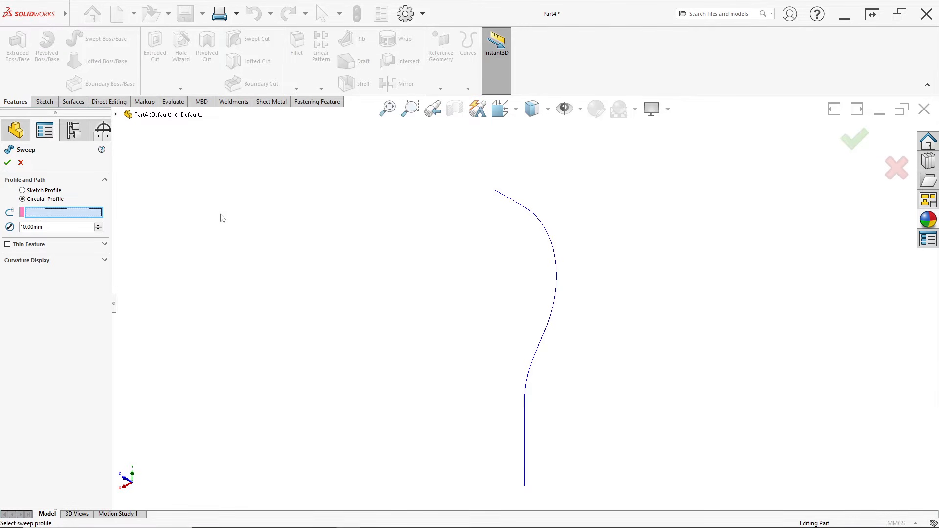
pyautogui.click(558, 281)
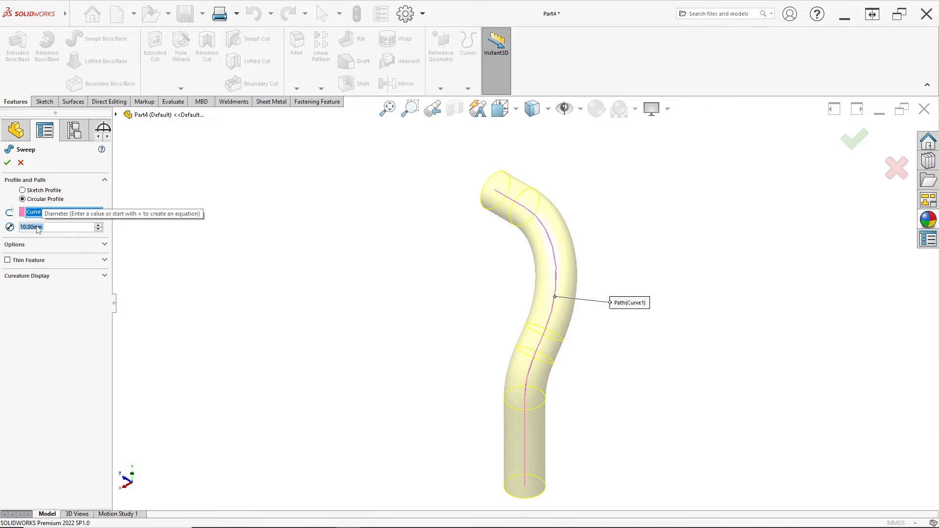
pyautogui.hotkey('alt', 'Tab')
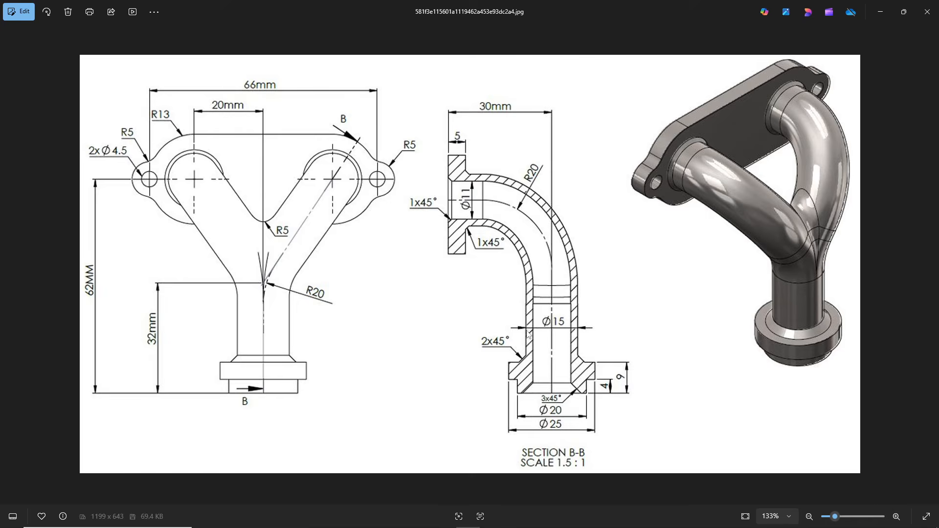
pyautogui.hotkey('alt', 'Tab')
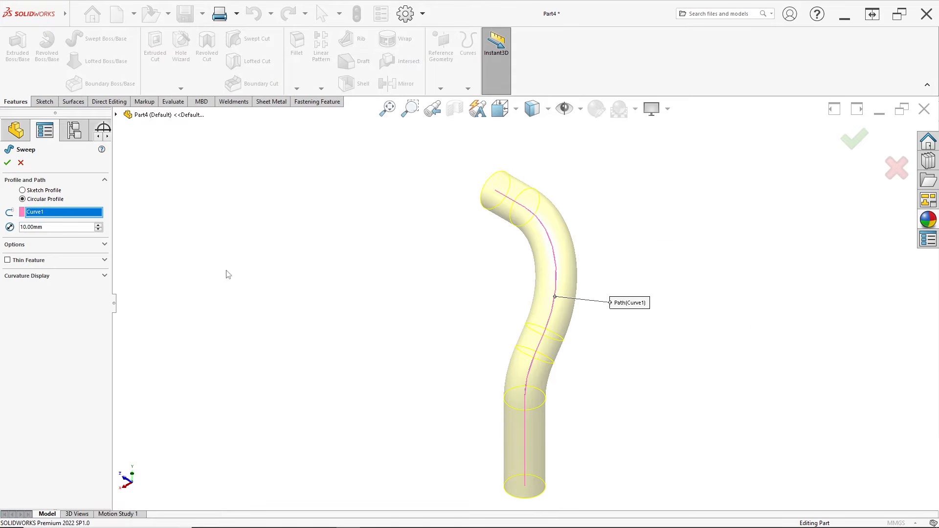
pyautogui.doubleClick(42, 230)
pyautogui.write('15')
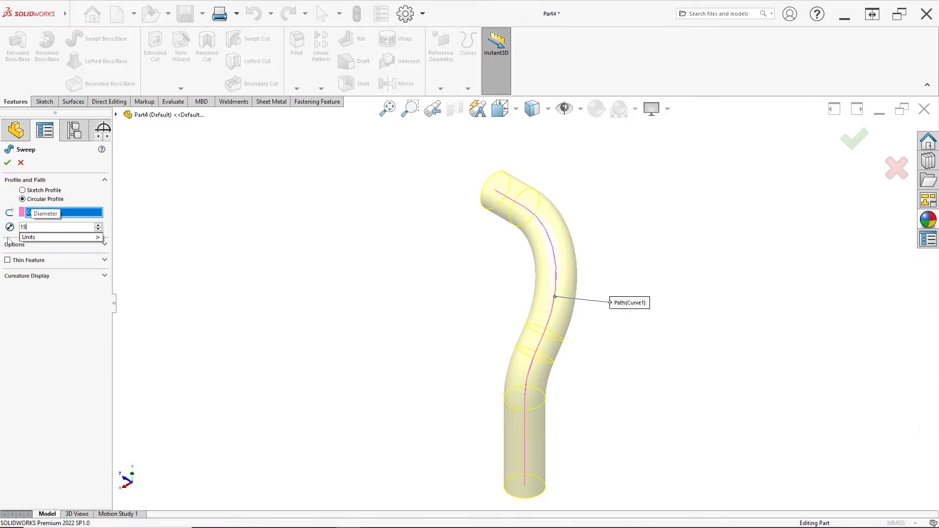
pyautogui.click(8, 163)
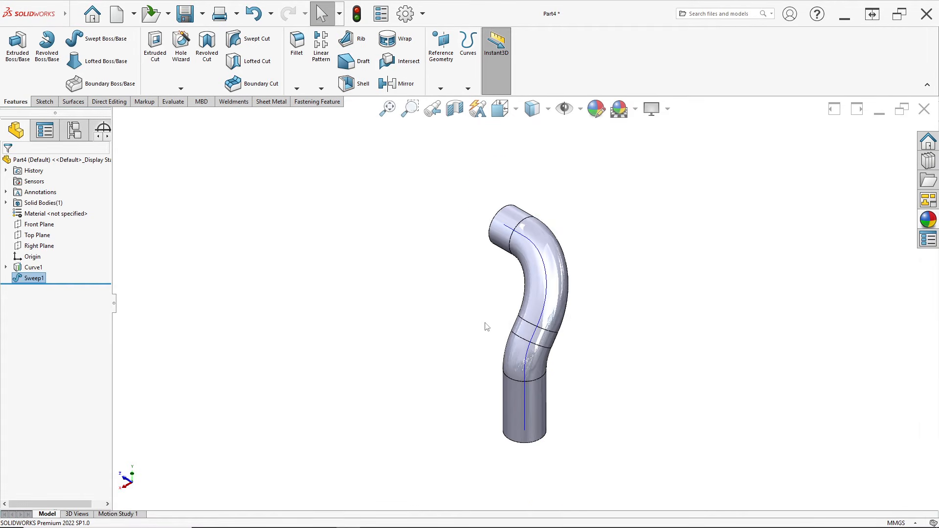
# - Hide the projected curve that runs through the swept pipe
pyautogui.click(470, 324)
pyautogui.scroll(-2, 545, 291)
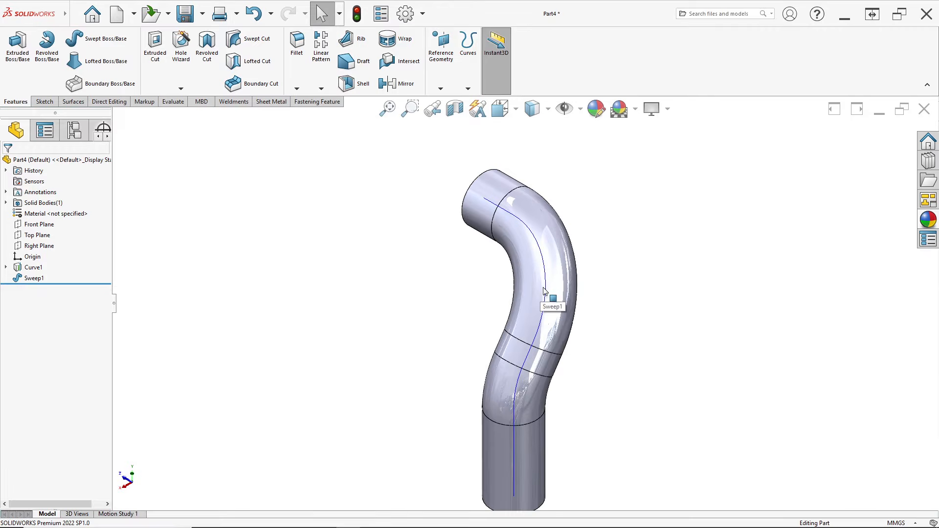
pyautogui.rightClick(546, 282)
pyautogui.click(568, 269)
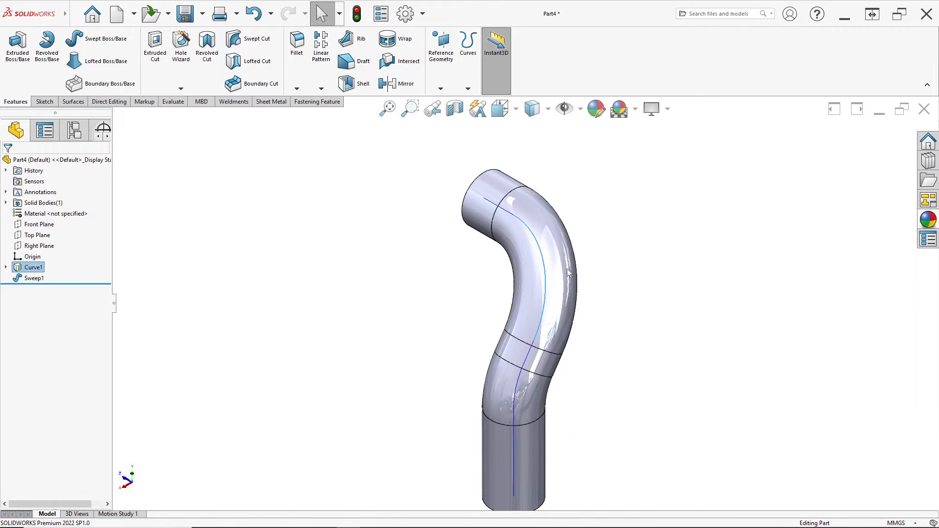
pyautogui.scroll(1, 479, 324)
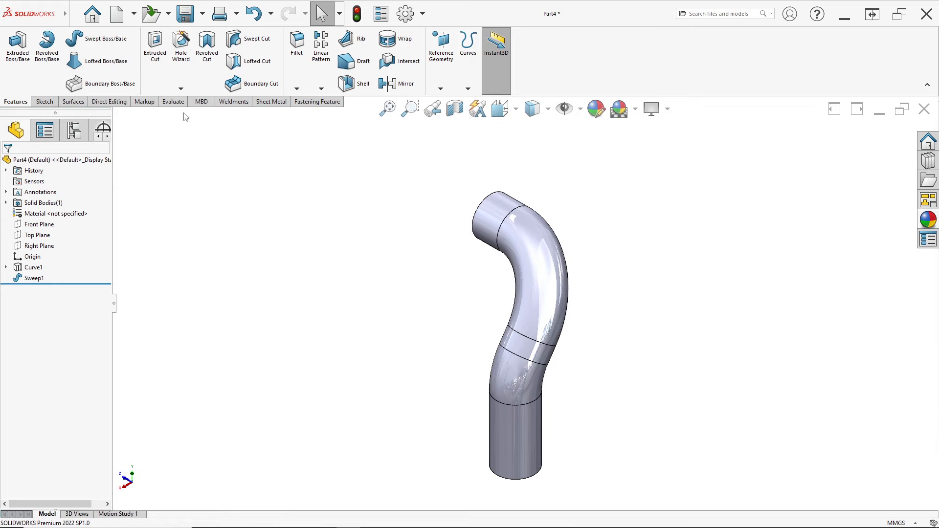
# - Mirror the swept pipe body about the Right Plane with merged solids and compare the result with the reference drawing
pyautogui.click(397, 83)
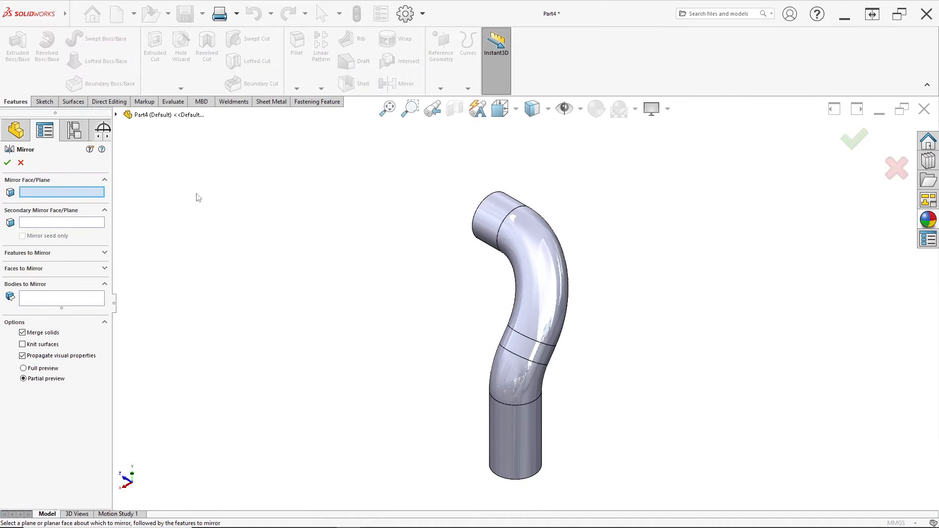
pyautogui.click(40, 303)
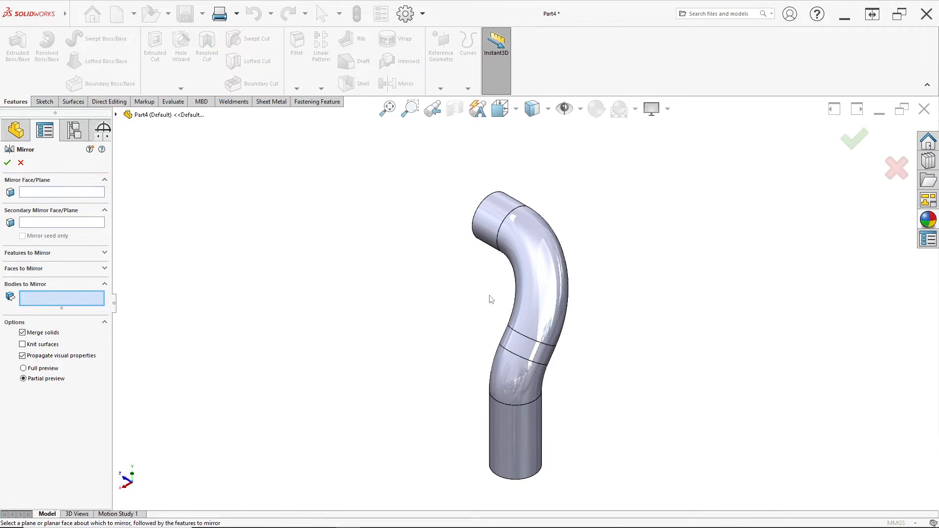
pyautogui.click(539, 291)
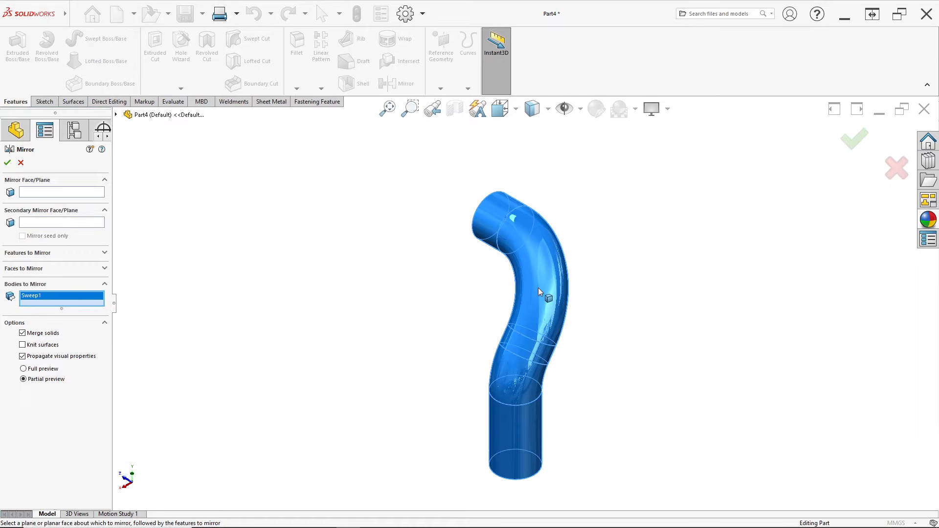
pyautogui.click(49, 192)
pyautogui.click(126, 114)
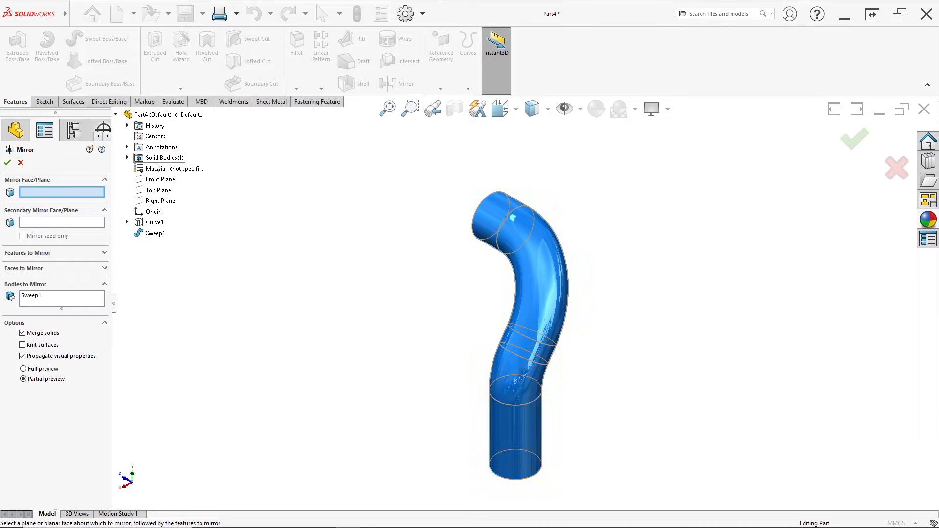
pyautogui.click(159, 200)
pyautogui.click(8, 163)
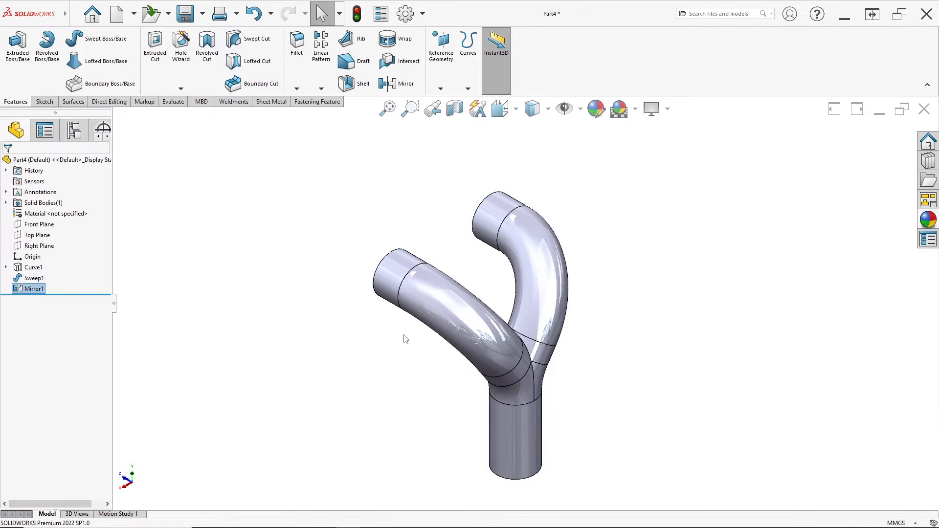
pyautogui.moveTo(377, 345); pyautogui.dragTo(477, 355, button='middle')
pyautogui.hotkey('alt', 'Tab')
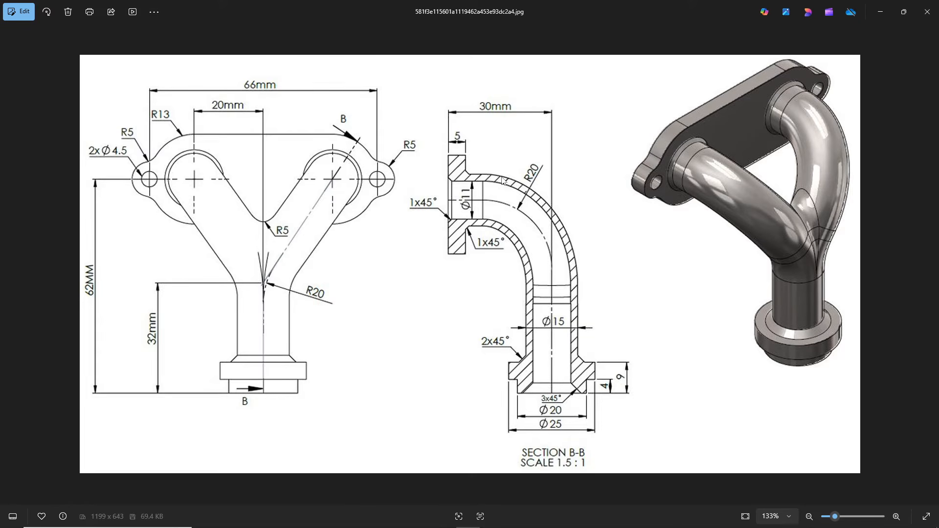
# - Shell the merged pipe body with 2 mm walls, opening the end faces of both branches and the lower pipe
pyautogui.hotkey('alt', 'Tab')
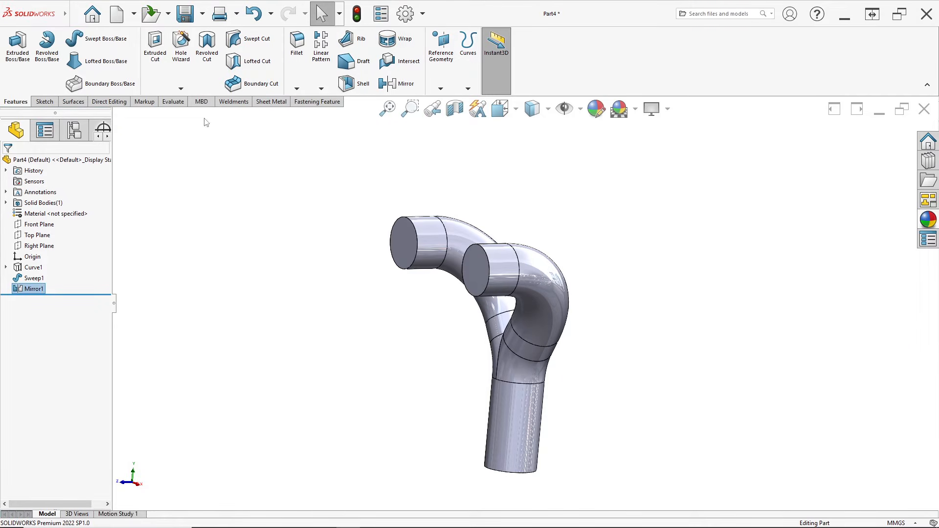
pyautogui.click(364, 92)
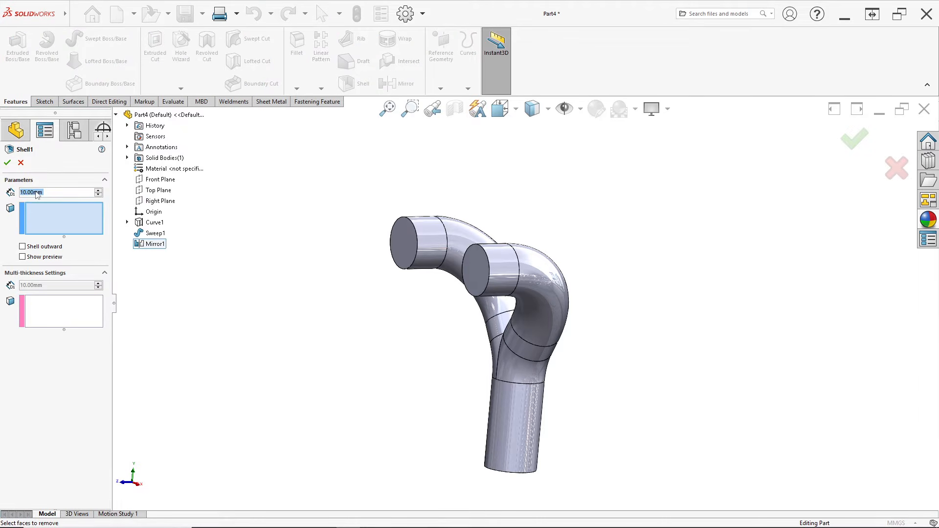
pyautogui.write('2')
pyautogui.click(43, 216)
pyautogui.scroll(-2, 460, 260)
pyautogui.scroll(-1, 430, 252)
pyautogui.click(390, 247)
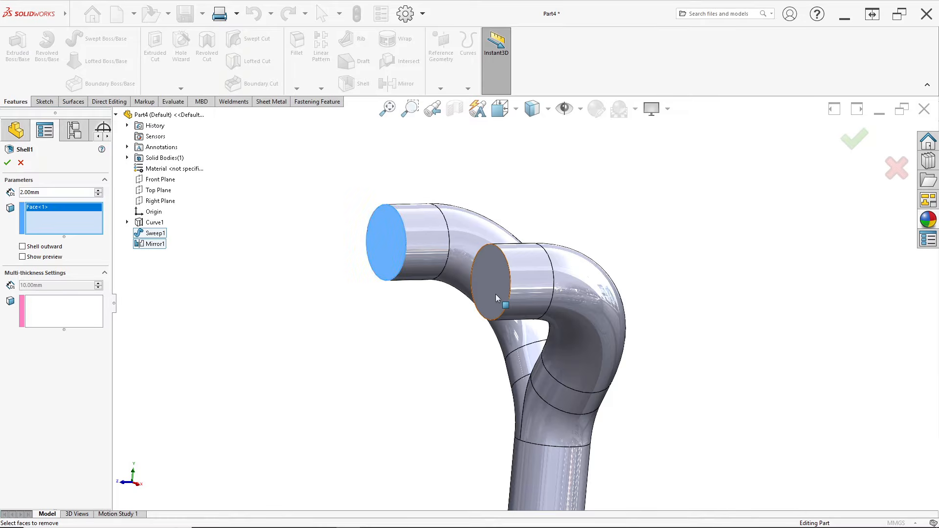
pyautogui.click(501, 296)
pyautogui.scroll(3, 524, 377)
pyautogui.moveTo(534, 402); pyautogui.dragTo(543, 380, button='middle')
pyautogui.scroll(-3, 541, 380)
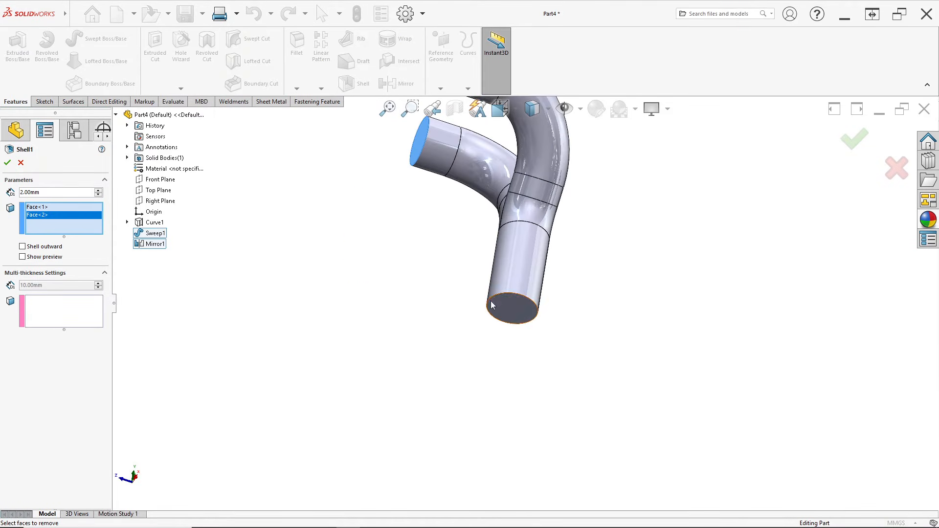
pyautogui.click(516, 307)
pyautogui.click(7, 163)
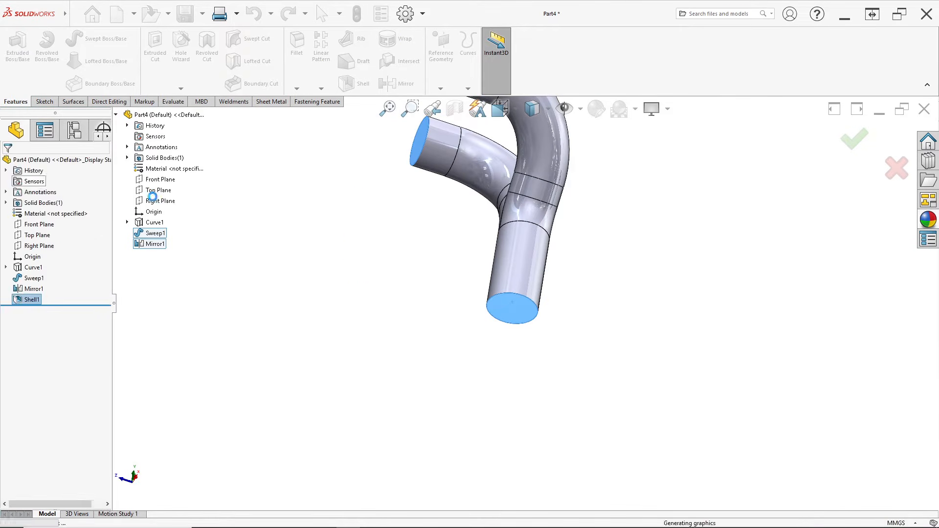
# - Inspect the pipe's inner walls and branch junction in a section view on the Front Plane, then turn the section off
pyautogui.press('space')
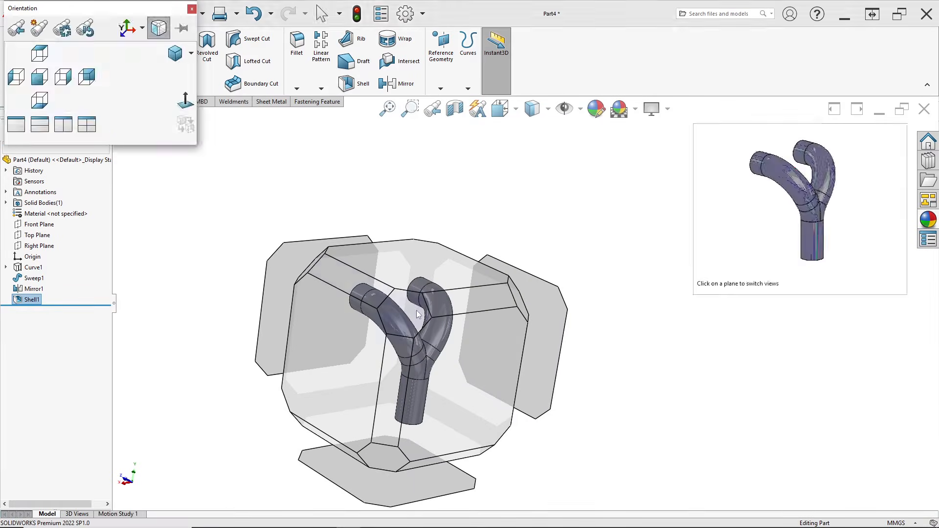
pyautogui.click(436, 300)
pyautogui.click(455, 110)
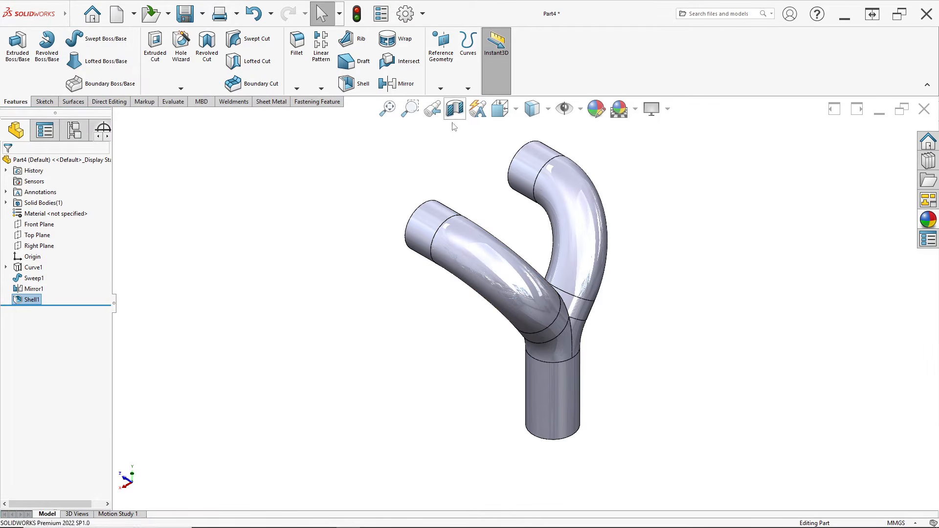
pyautogui.click(854, 140)
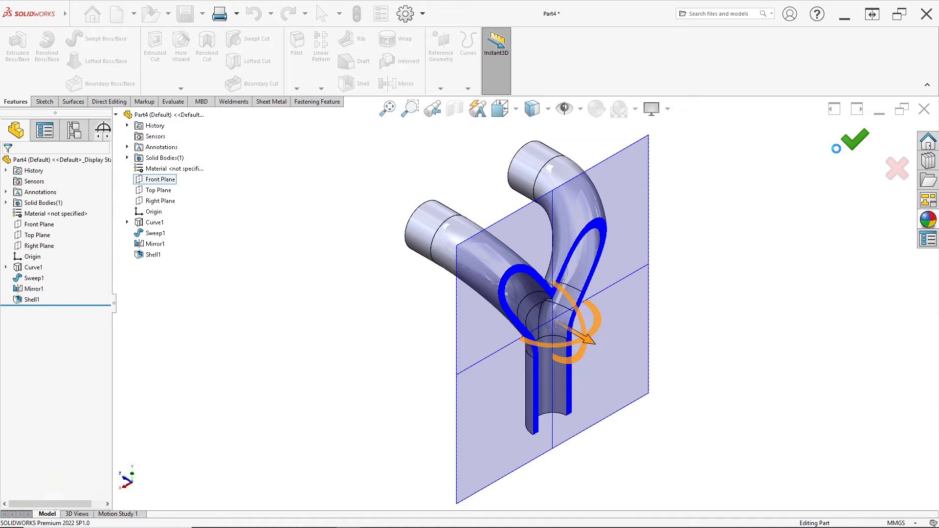
pyautogui.moveTo(854, 142); pyautogui.dragTo(627, 227, button='middle')
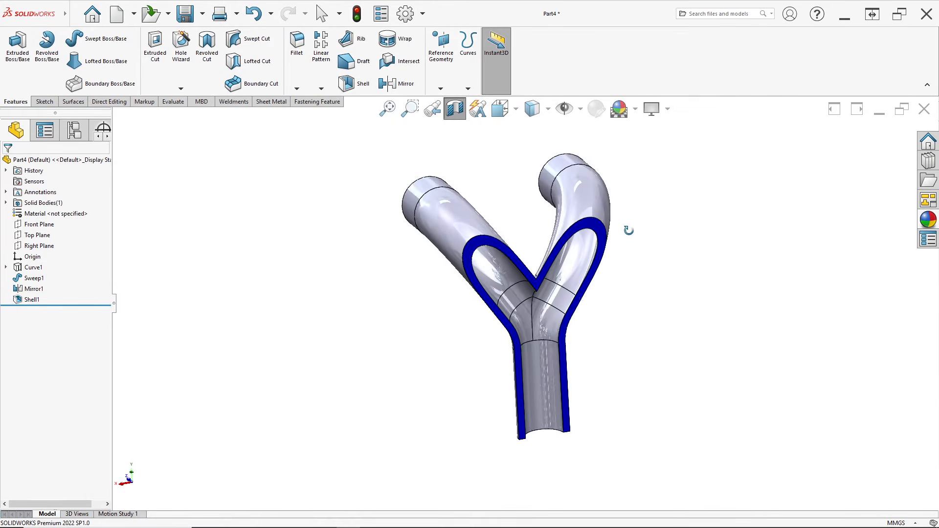
pyautogui.press('space')
pyautogui.click(346, 320)
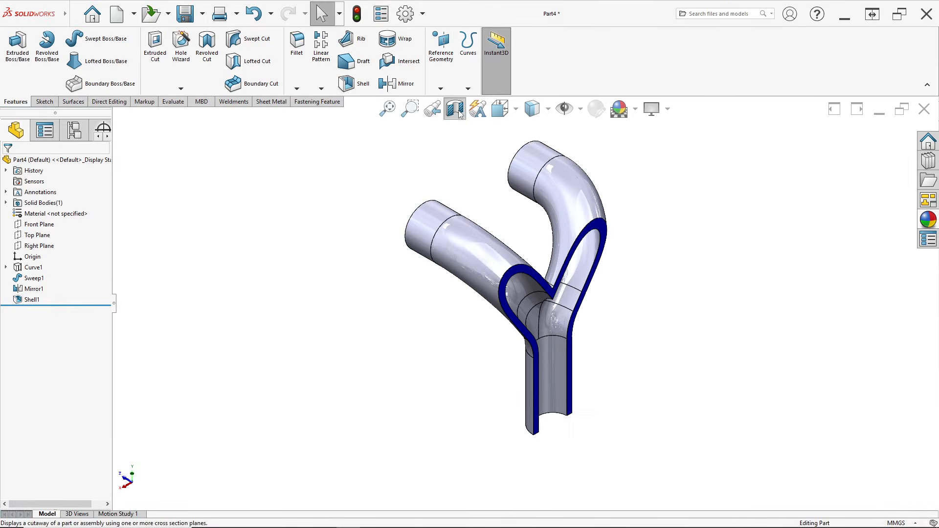
pyautogui.click(454, 109)
pyautogui.moveTo(550, 267); pyautogui.dragTo(511, 246, button='middle')
# - Start a sketch on the lower pipe's end face and draw two origin-centred circles about 22 mm and 17.5 mm in diameter
pyautogui.hotkey('alt', 'Tab')
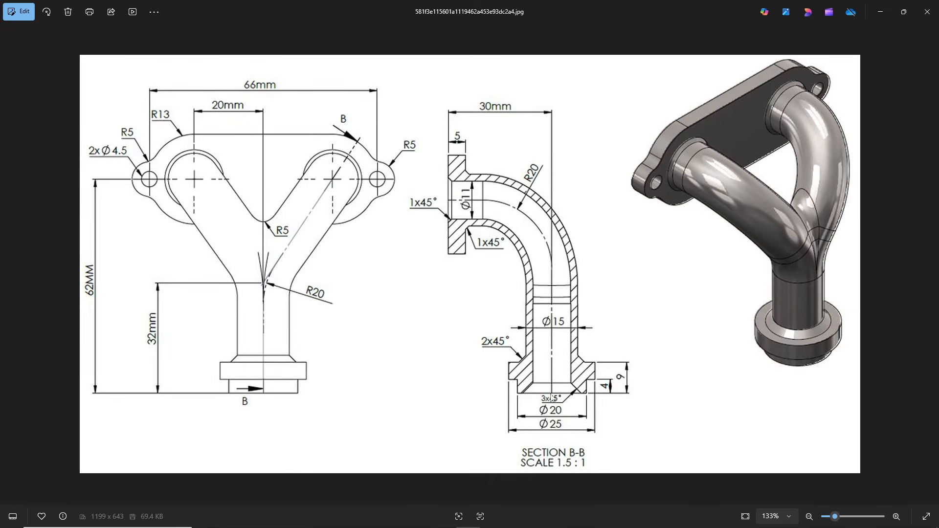
pyautogui.hotkey('alt', 'Tab')
pyautogui.moveTo(551, 398); pyautogui.dragTo(446, 359, button='middle')
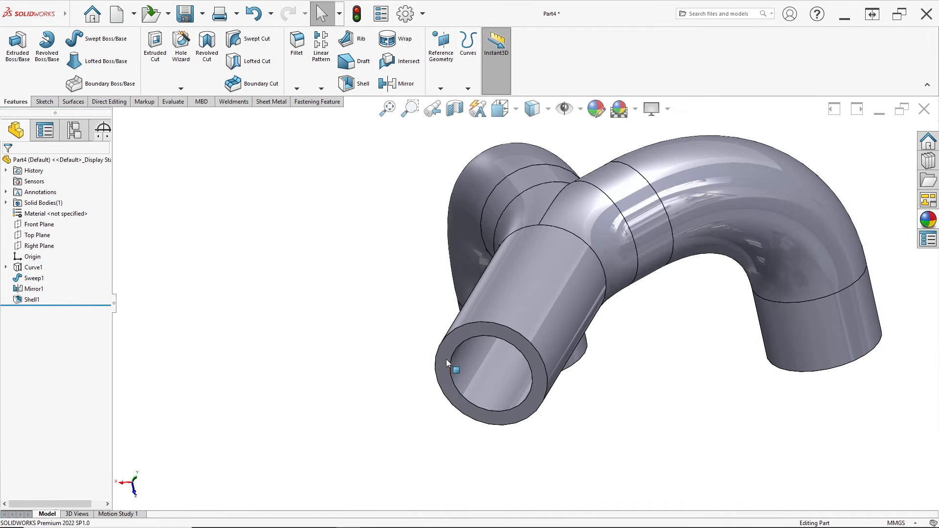
pyautogui.rightClick(447, 359)
pyautogui.click(462, 311)
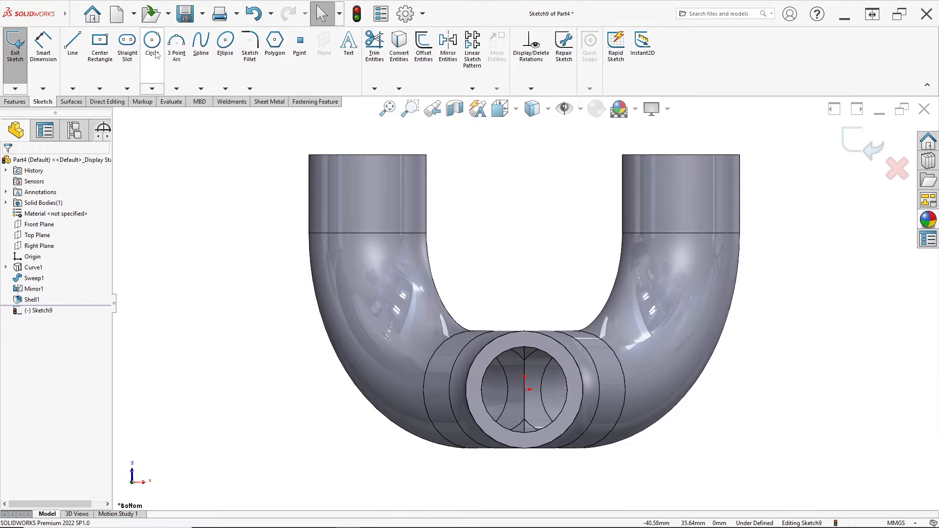
pyautogui.click(155, 51)
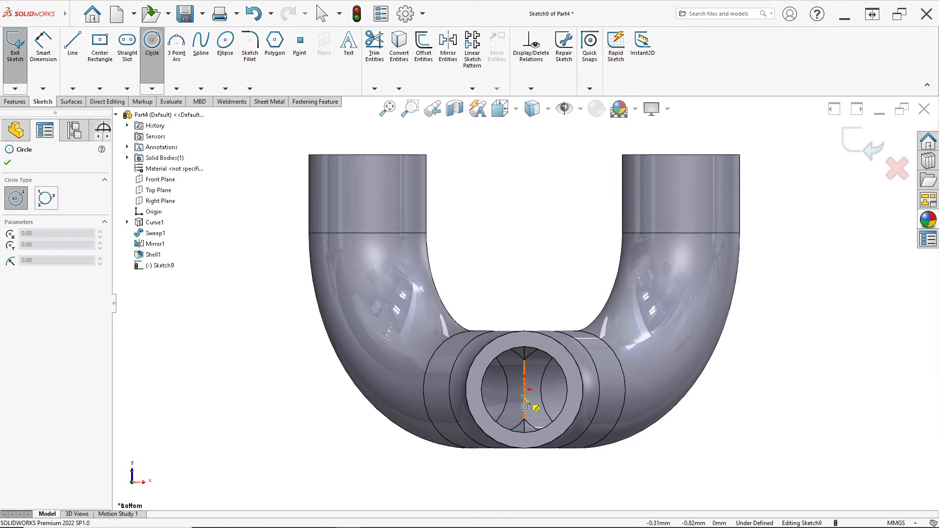
pyautogui.click(525, 392)
pyautogui.click(601, 431)
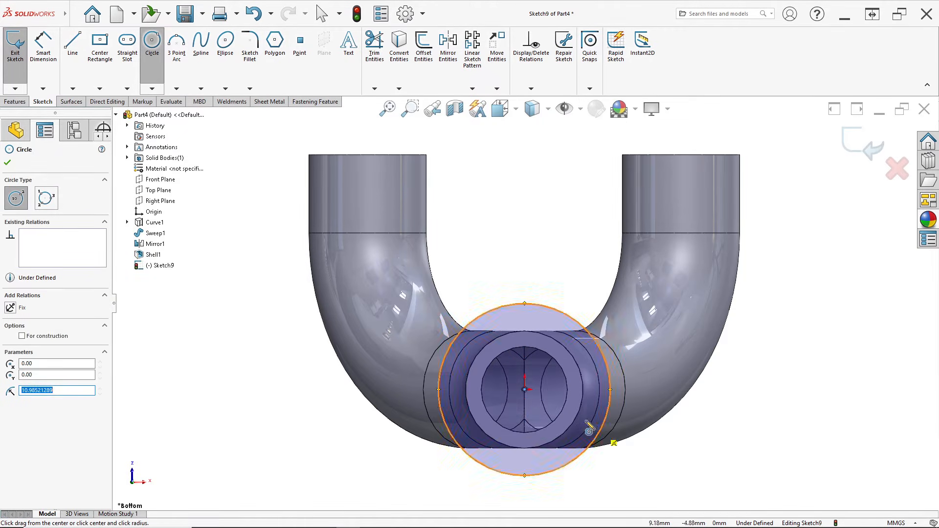
pyautogui.click(525, 390)
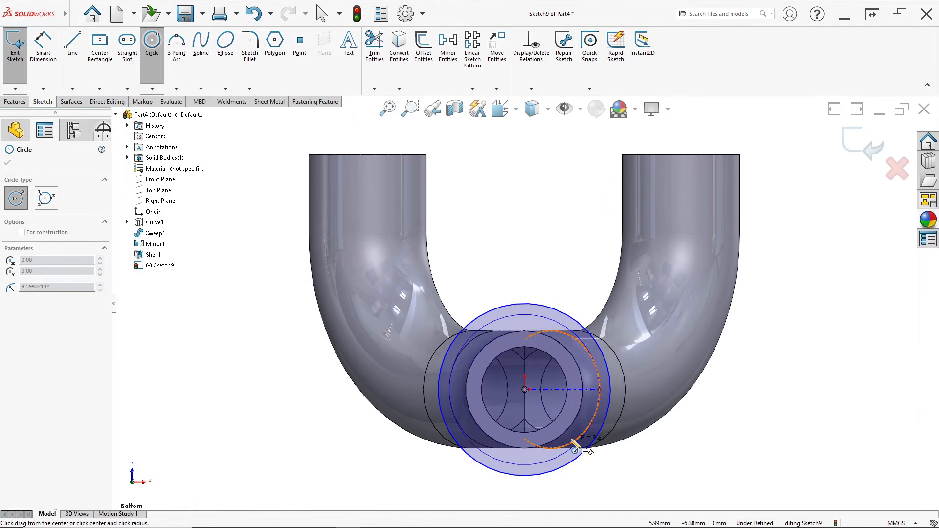
pyautogui.click(572, 441)
# - Dimension the inner circle to 20 mm and the outer circle to 25 mm in diameter, as in the reference drawing
pyautogui.click(45, 43)
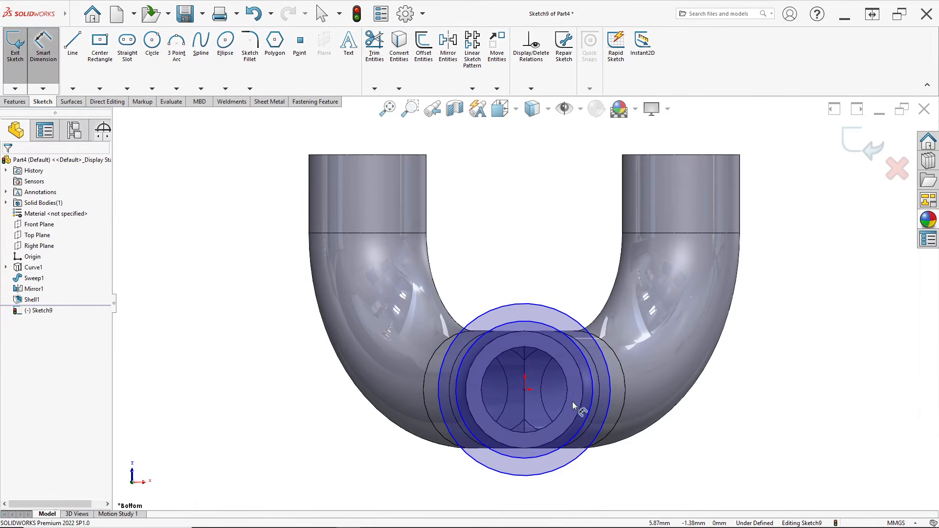
pyautogui.click(591, 408)
pyautogui.click(684, 407)
pyautogui.hotkey('alt', 'Tab')
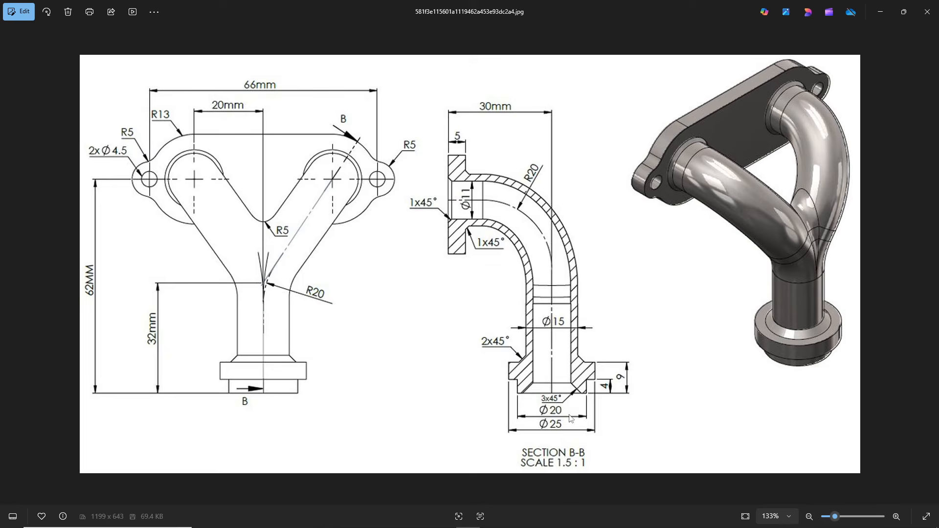
pyautogui.hotkey('alt', 'Tab')
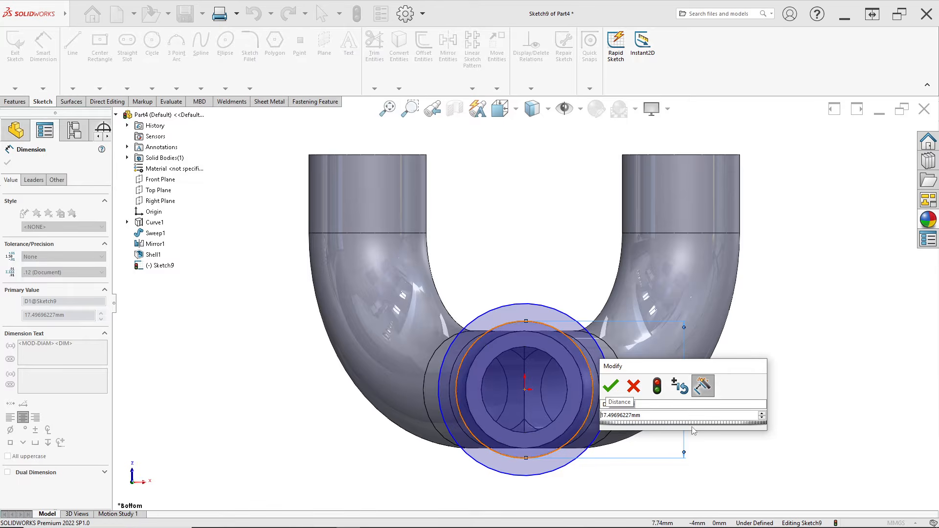
pyautogui.write('20')
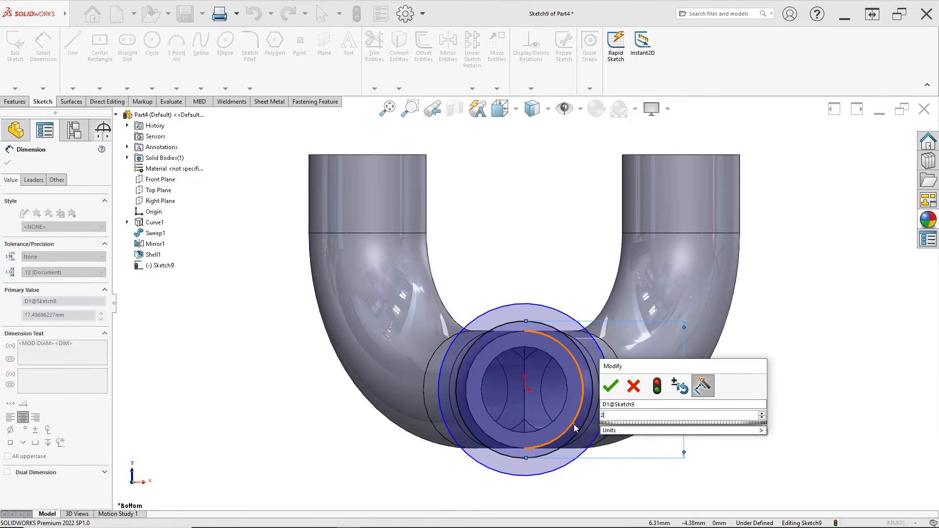
pyautogui.press('Return')
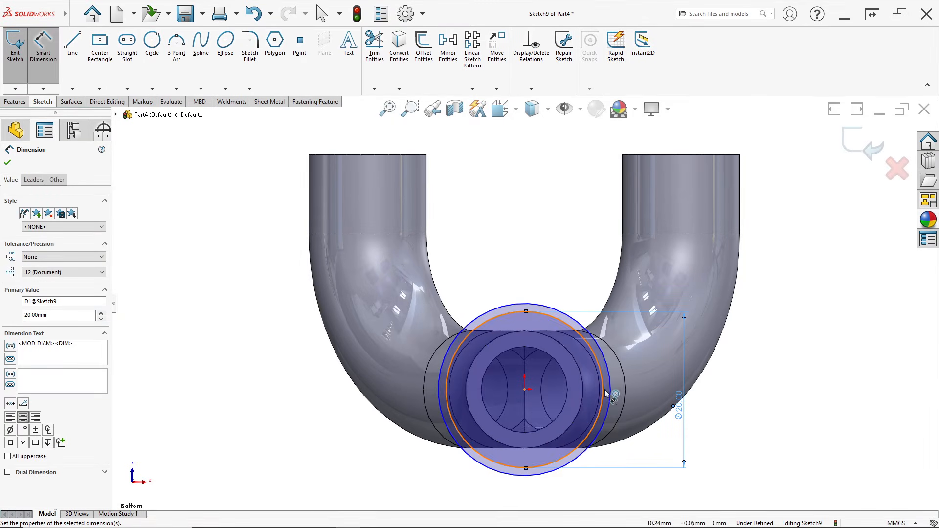
pyautogui.click(610, 393)
pyautogui.click(734, 415)
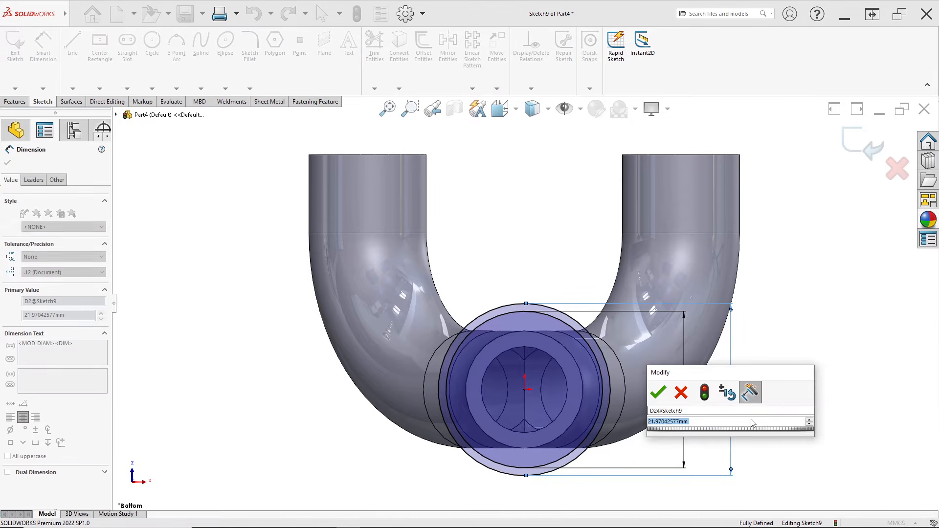
pyautogui.write('25')
pyautogui.press('Return')
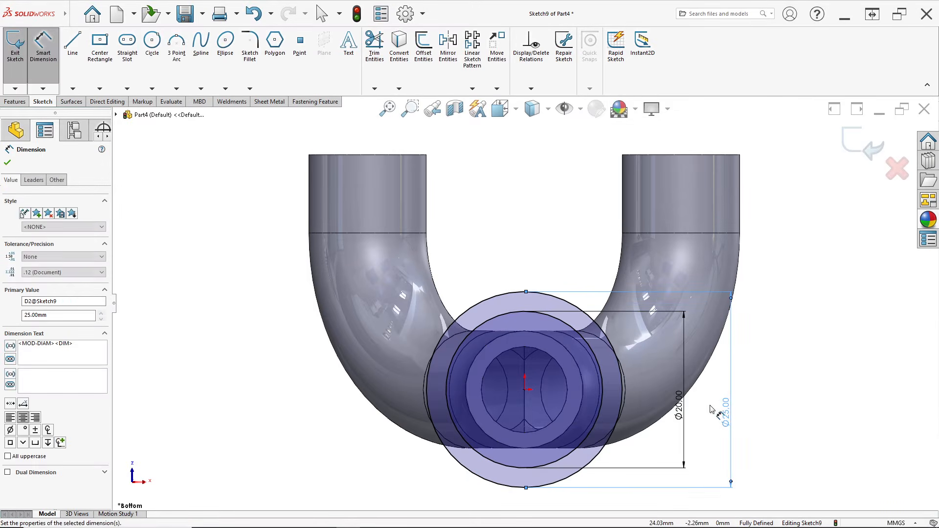
# - Convert the outer circular edge of the lower pipe's end face into the flange sketch
pyautogui.scroll(-3, 527, 392)
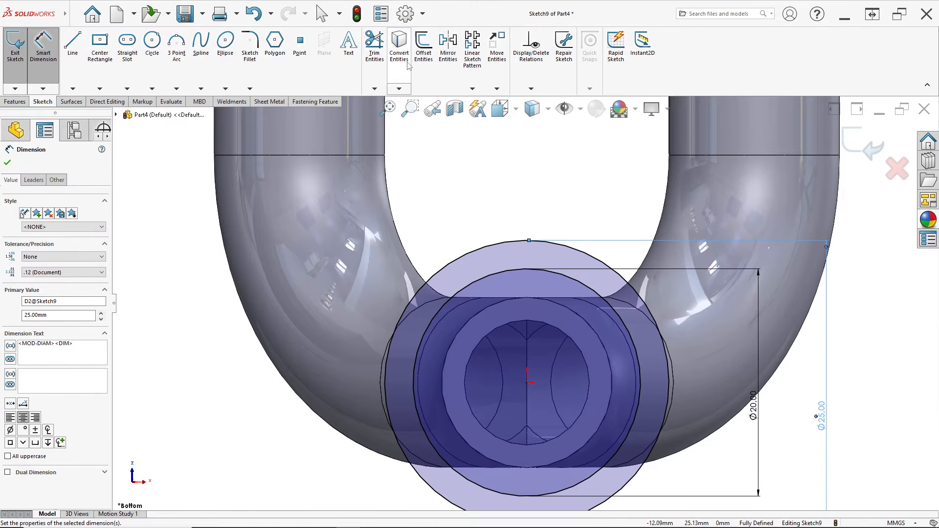
pyautogui.click(399, 47)
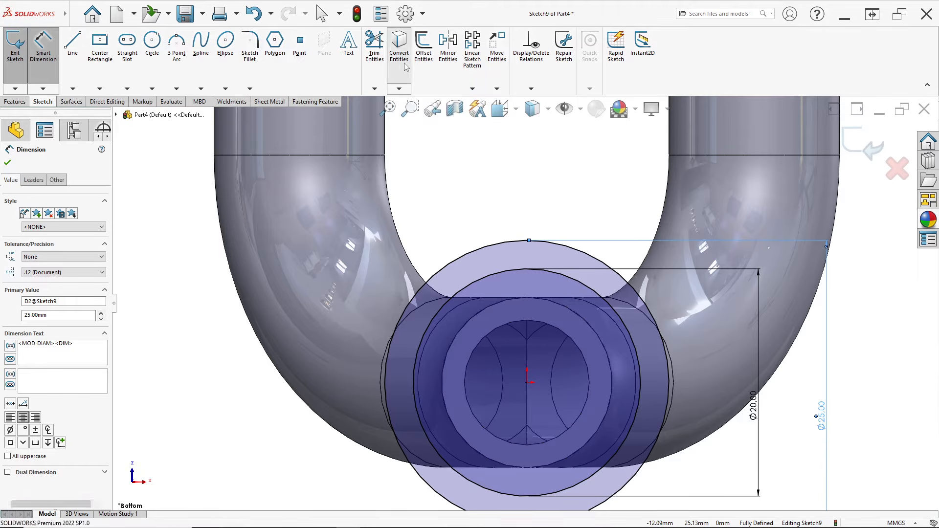
pyautogui.click(465, 331)
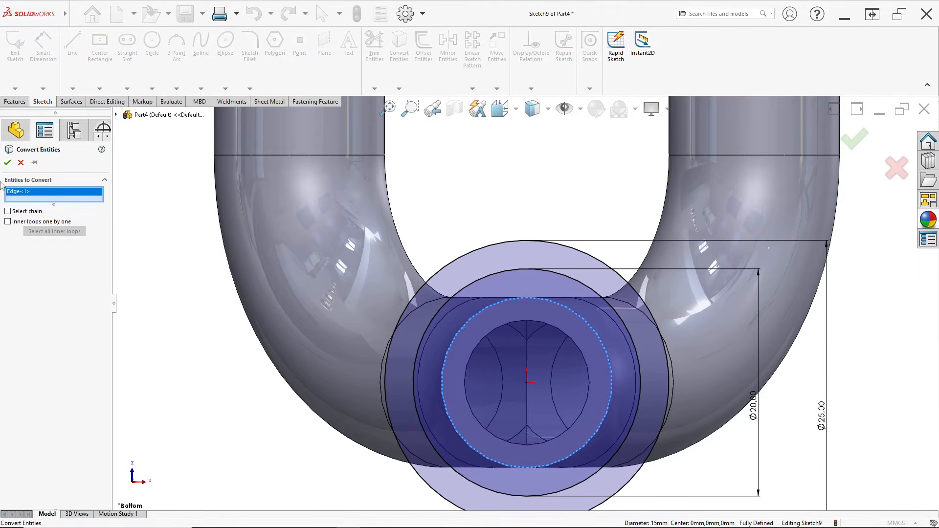
pyautogui.click(8, 162)
# - Extrude the ring between the pipe's outer edge and the 20 mm circle by 4 mm, reversed along the pipe, with merged result
pyautogui.scroll(3, 553, 291)
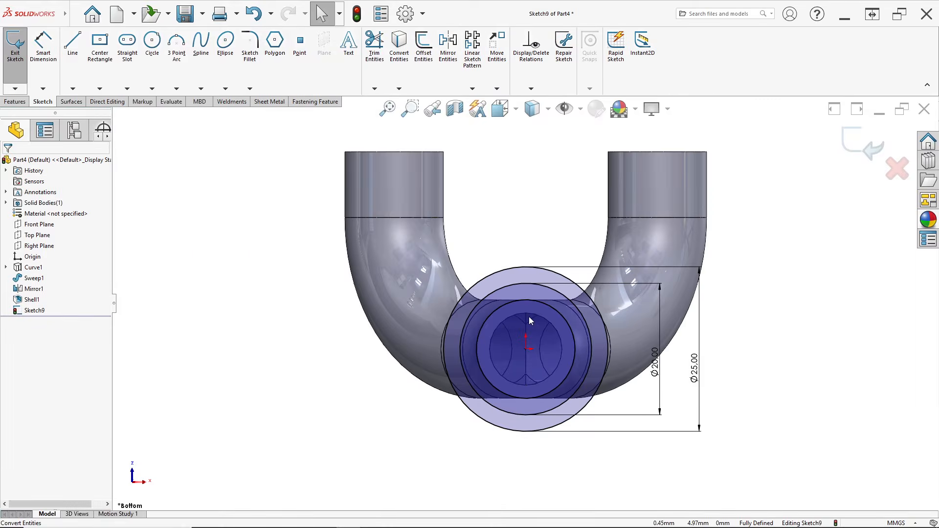
pyautogui.moveTo(562, 288); pyautogui.dragTo(509, 331, button='middle')
pyautogui.scroll(1, 509, 330)
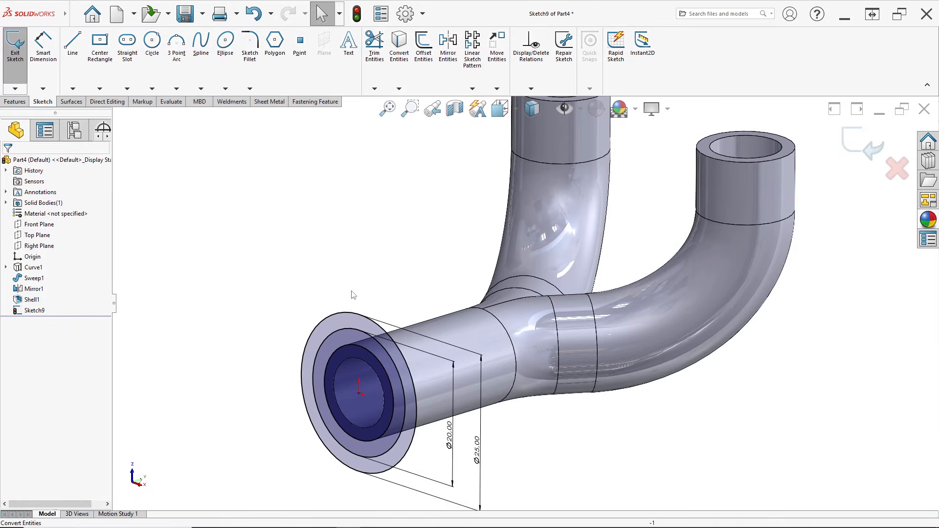
pyautogui.click(14, 102)
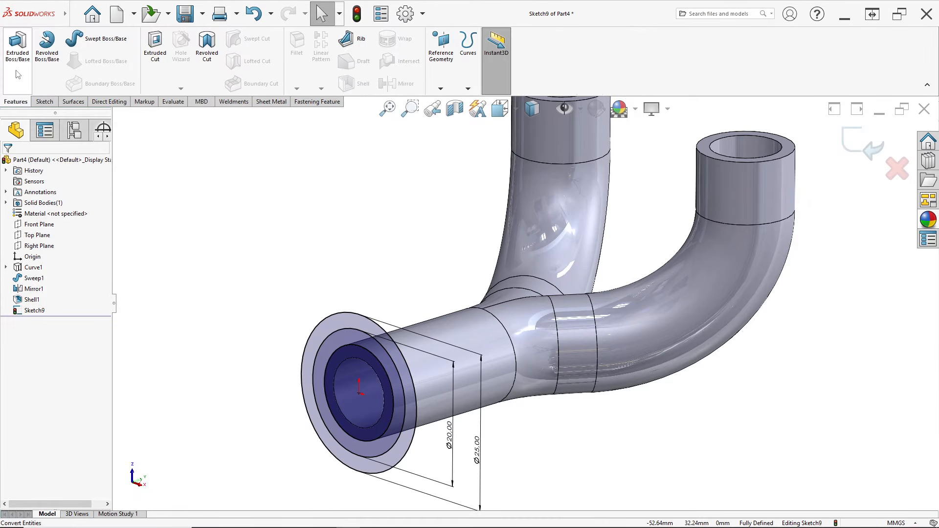
pyautogui.click(17, 44)
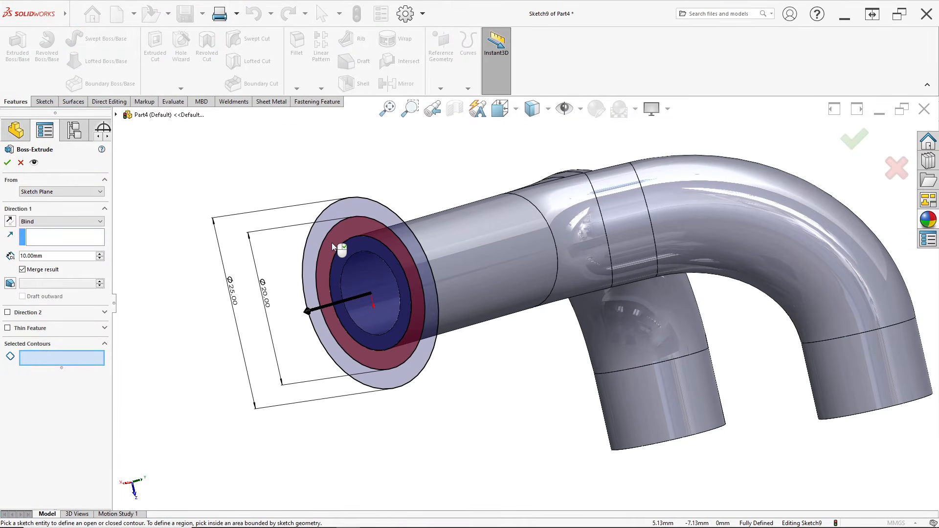
pyautogui.click(332, 242)
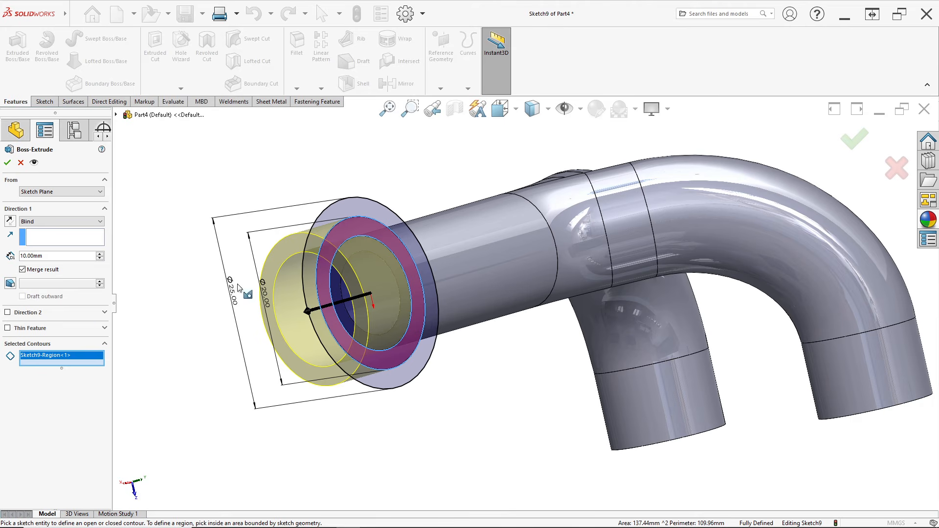
pyautogui.click(9, 220)
pyautogui.hotkey('alt', 'Tab')
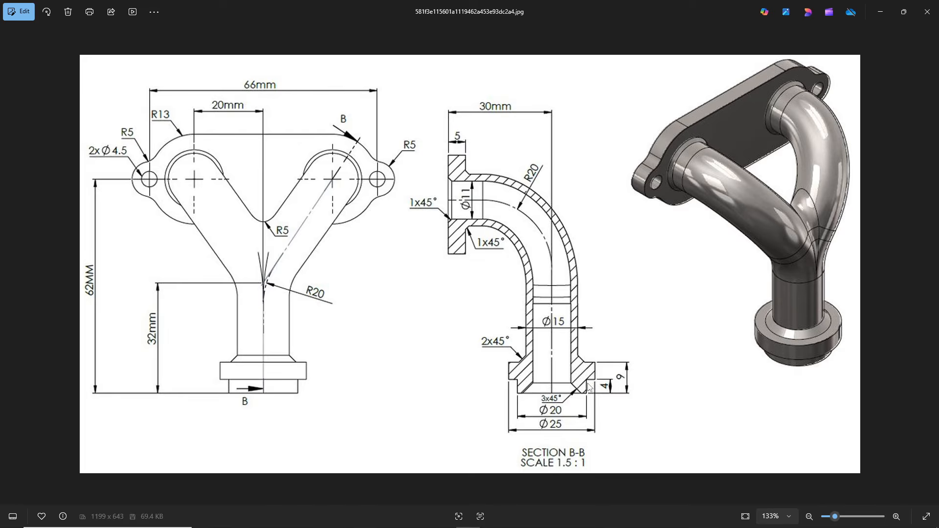
pyautogui.hotkey('alt', 'Tab')
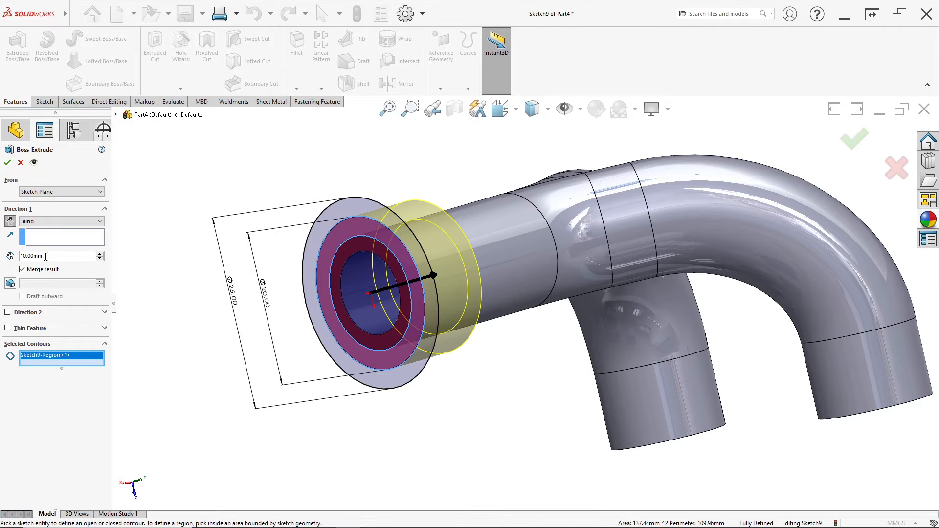
pyautogui.doubleClick(46, 257)
pyautogui.write('4')
pyautogui.press('Return')
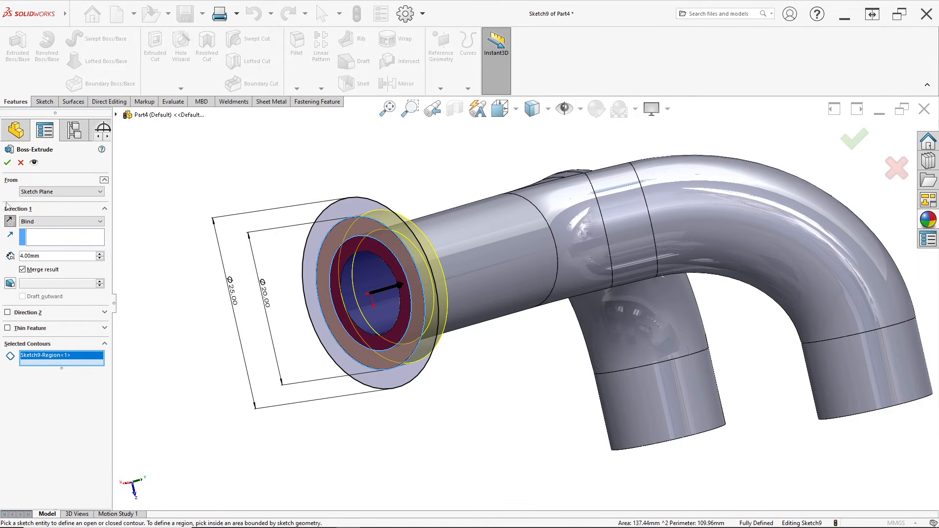
pyautogui.click(7, 162)
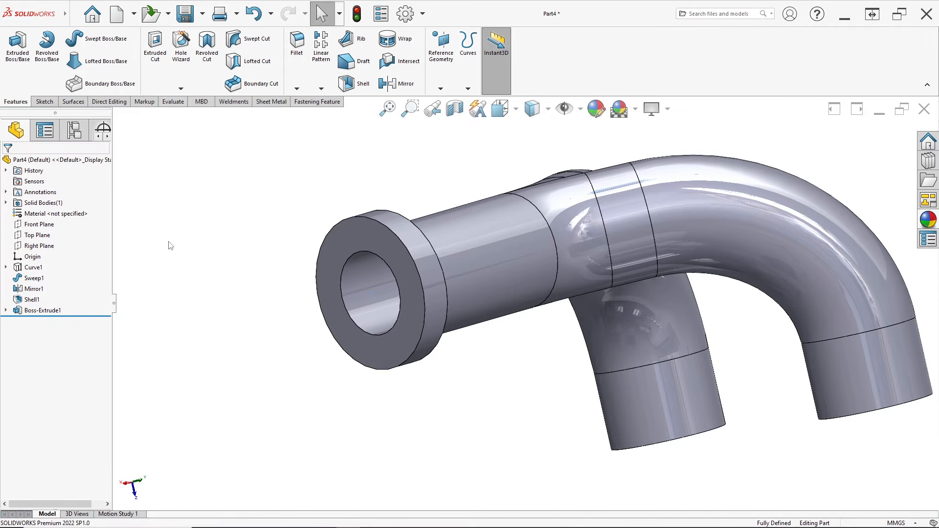
# - Start an extrusion from the existing flange sketch, replacing its contours with the two ring regions between the 20 mm bore-side circle and outermost circle
pyautogui.click(6, 310)
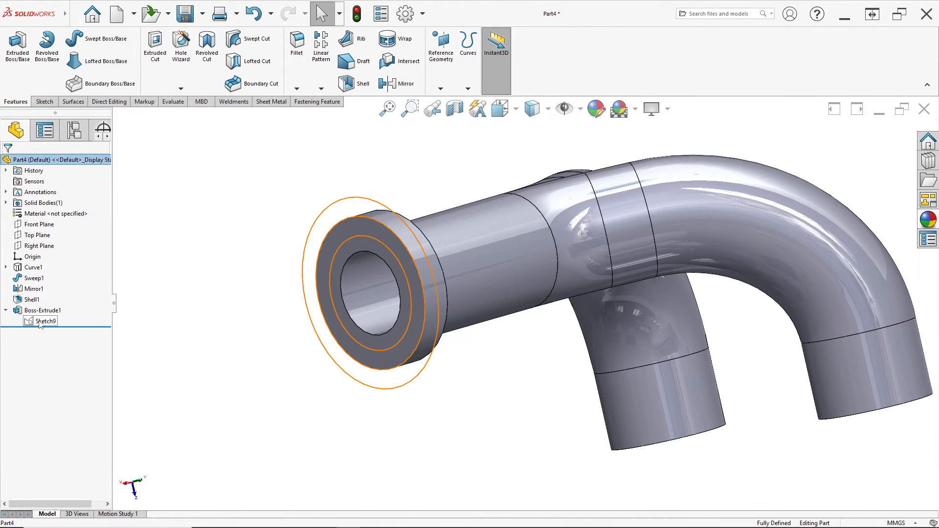
pyautogui.click(43, 321)
pyautogui.click(12, 74)
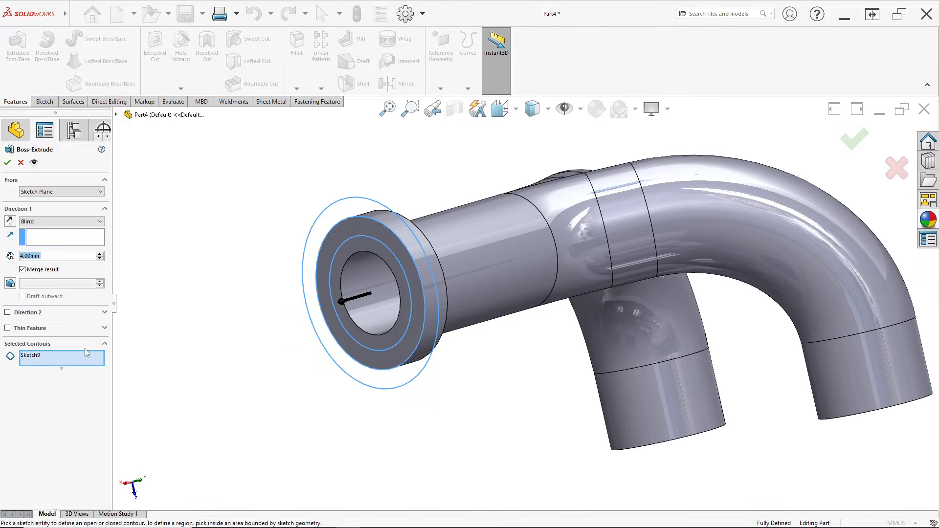
pyautogui.rightClick(63, 360)
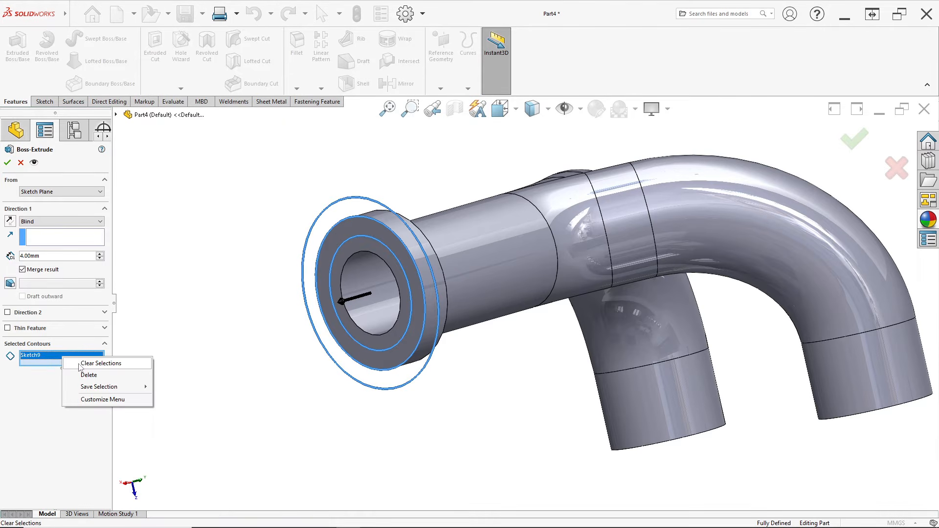
pyautogui.click(82, 365)
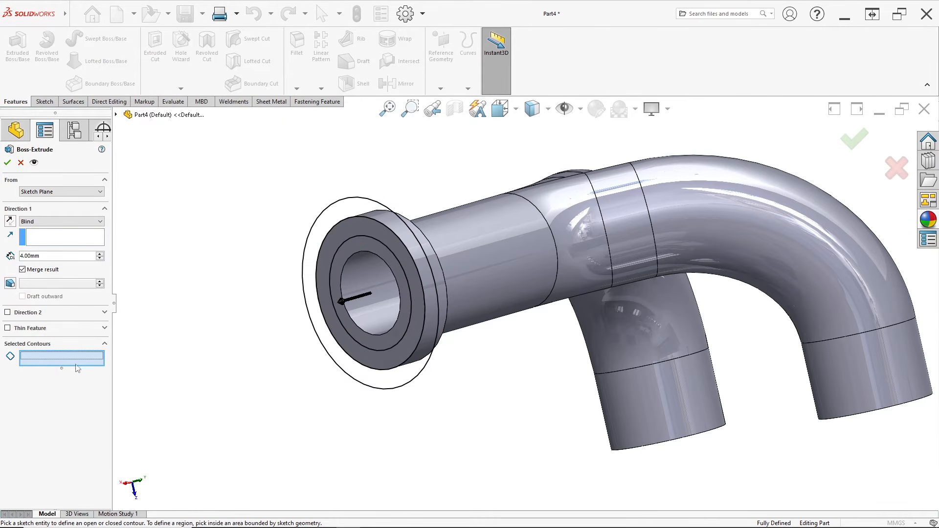
pyautogui.scroll(-4, 331, 258)
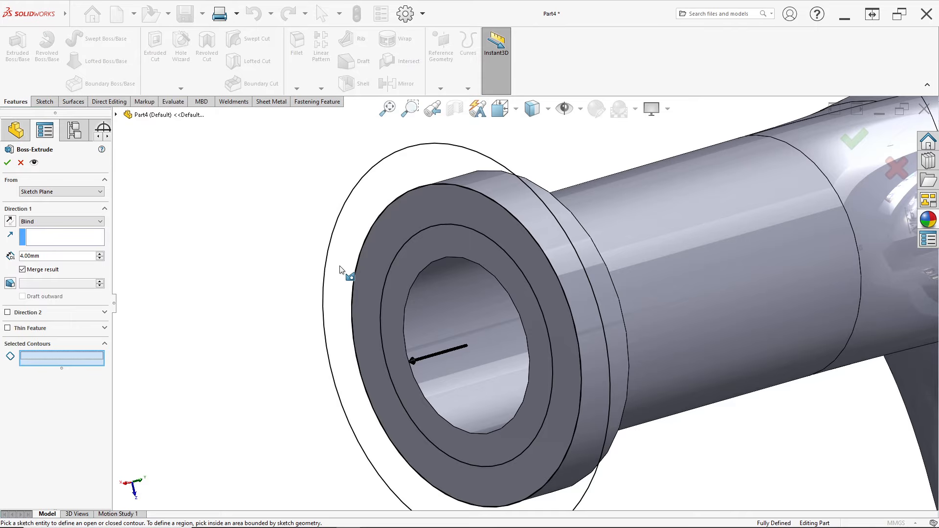
pyautogui.click(386, 259)
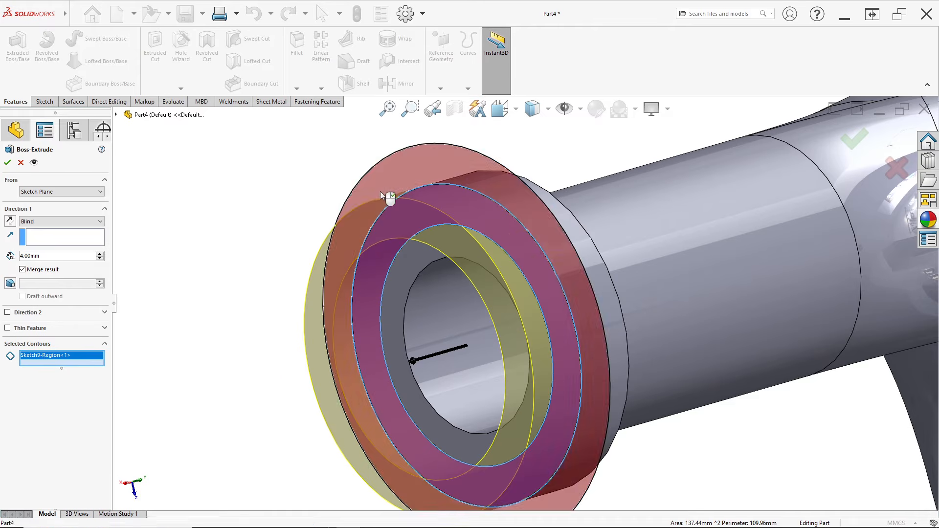
pyautogui.click(382, 195)
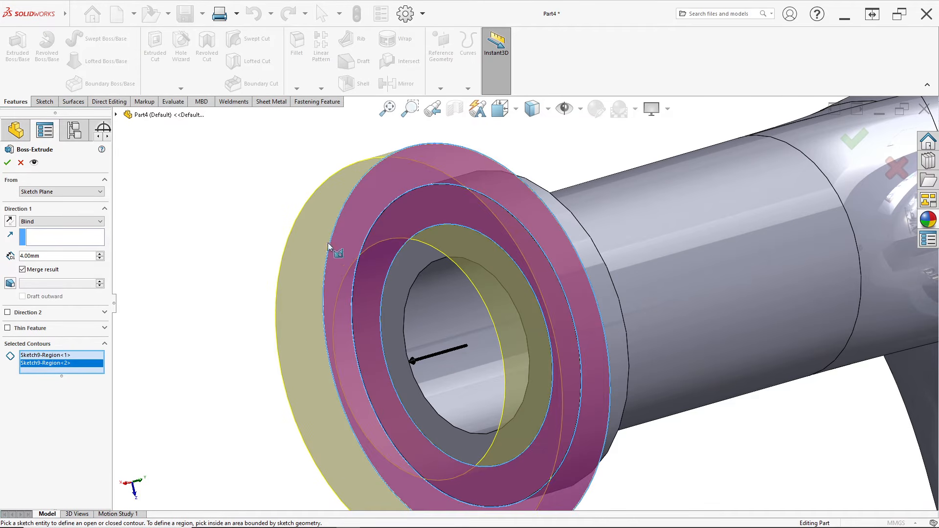
# - Reverse the extrusion toward the pipe and start it at a 4 mm offset from the sketch plane, flipped to the same side
pyautogui.click(11, 223)
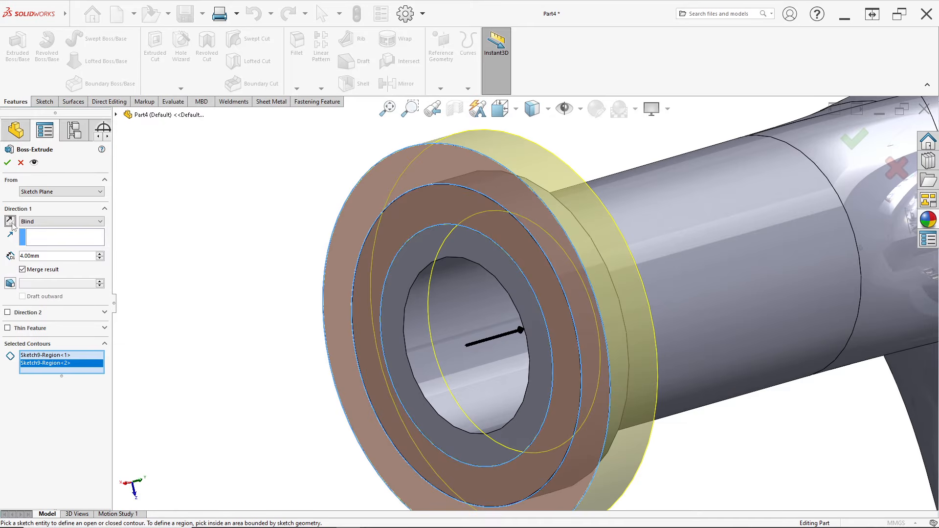
pyautogui.click(49, 192)
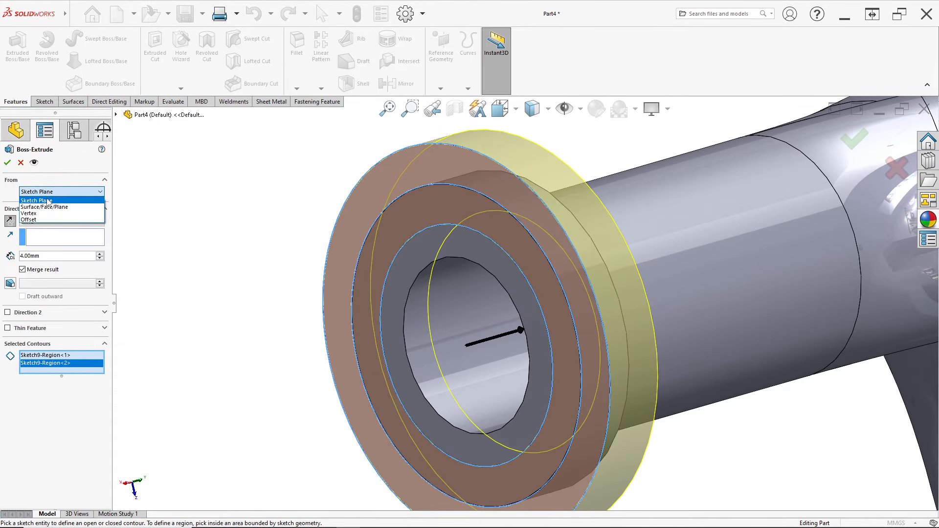
pyautogui.click(48, 221)
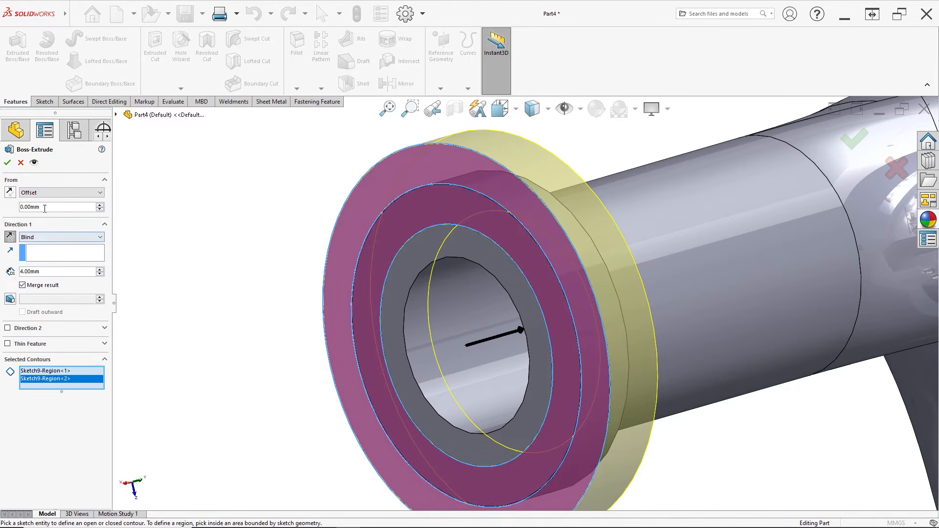
pyautogui.moveTo(45, 208); pyautogui.dragTo(18, 210)
pyautogui.write('4')
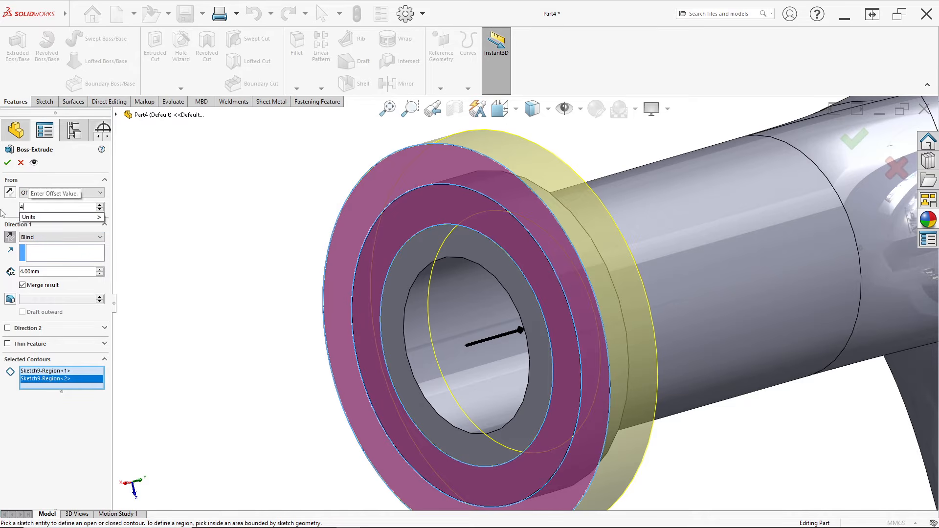
pyautogui.press('Return')
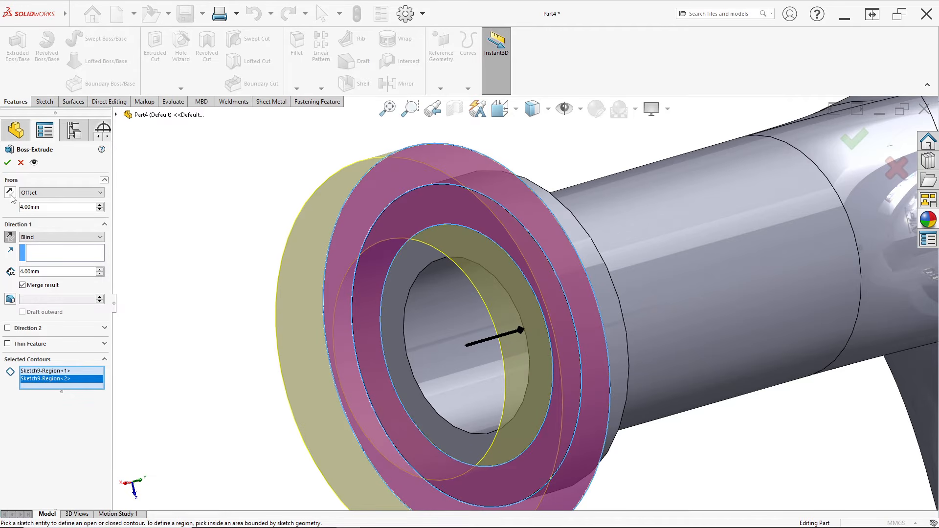
pyautogui.click(9, 192)
pyautogui.moveTo(555, 249); pyautogui.dragTo(522, 250, button='middle')
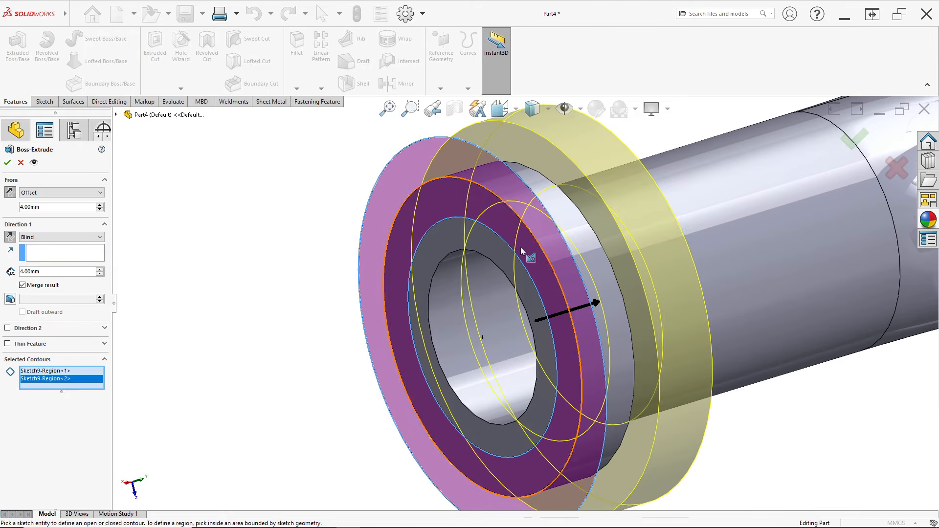
# - Set the collar extrusion's depth to 5 mm according to the reference drawing and finish it with merged result
pyautogui.hotkey('alt', 'Tab')
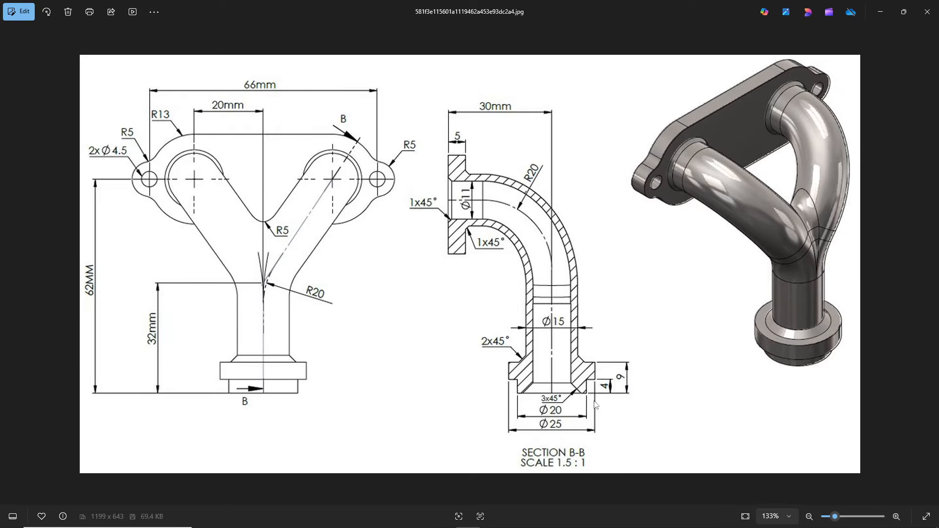
pyautogui.hotkey('alt', 'Tab')
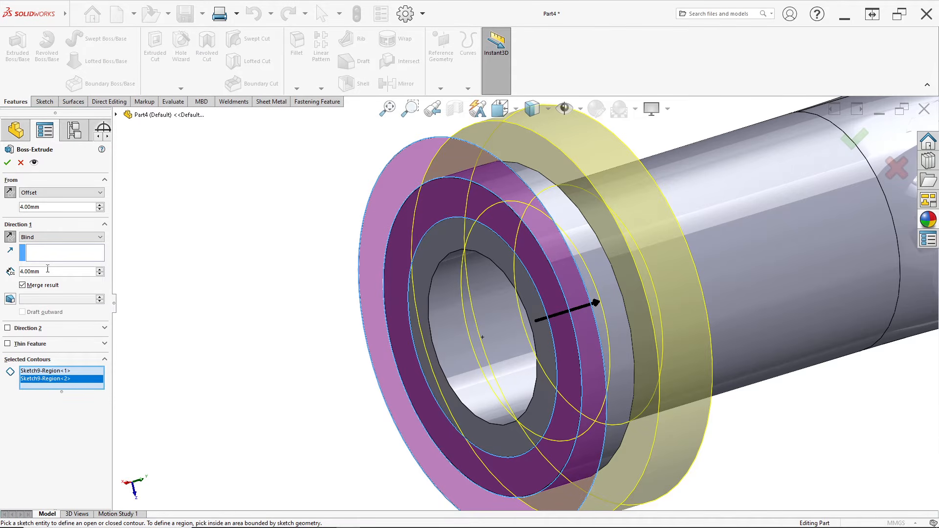
pyautogui.doubleClick(47, 269)
pyautogui.hotkey('alt', 'Tab')
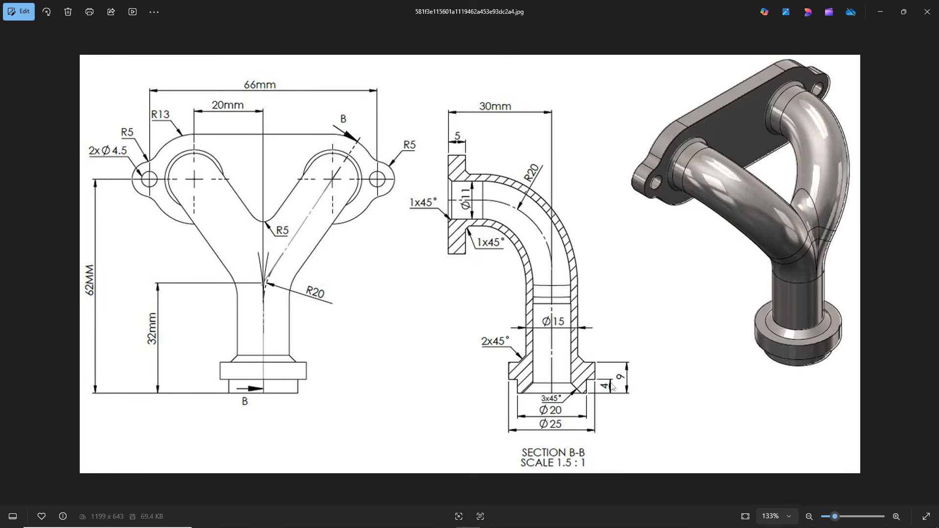
pyautogui.hotkey('alt', 'Tab')
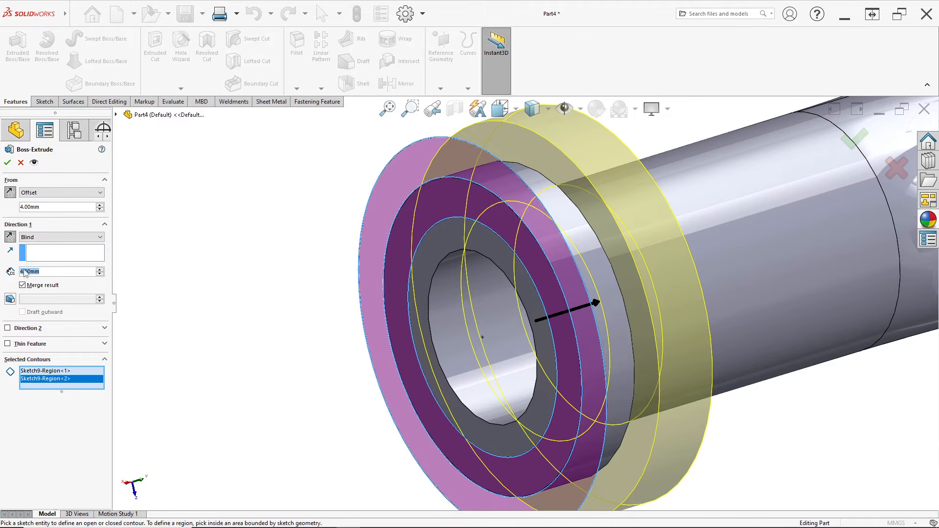
pyautogui.write('5')
pyautogui.press('Return')
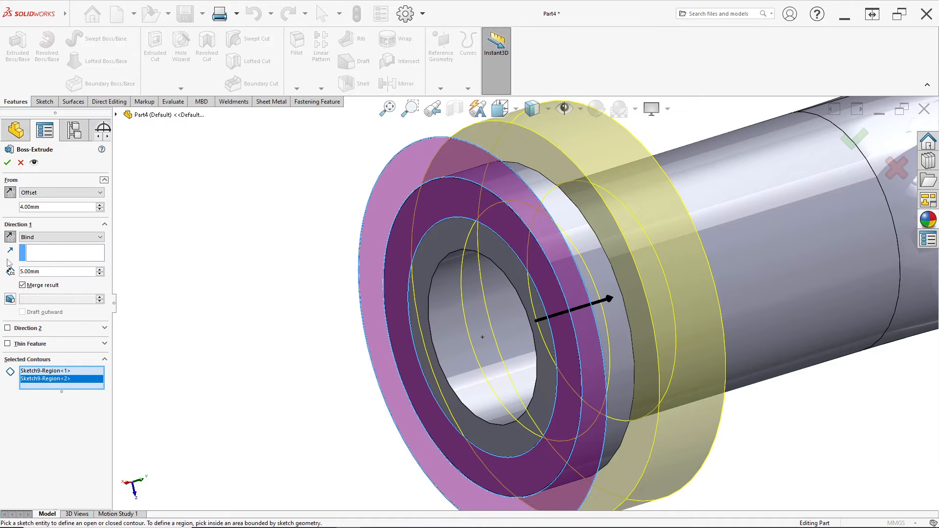
pyautogui.click(8, 163)
# - Inspect the stepped collar from below and the whole manifold in an isometric view, and consult the reference drawing for the pipe junction radius
pyautogui.moveTo(421, 261); pyautogui.dragTo(412, 313, button='middle')
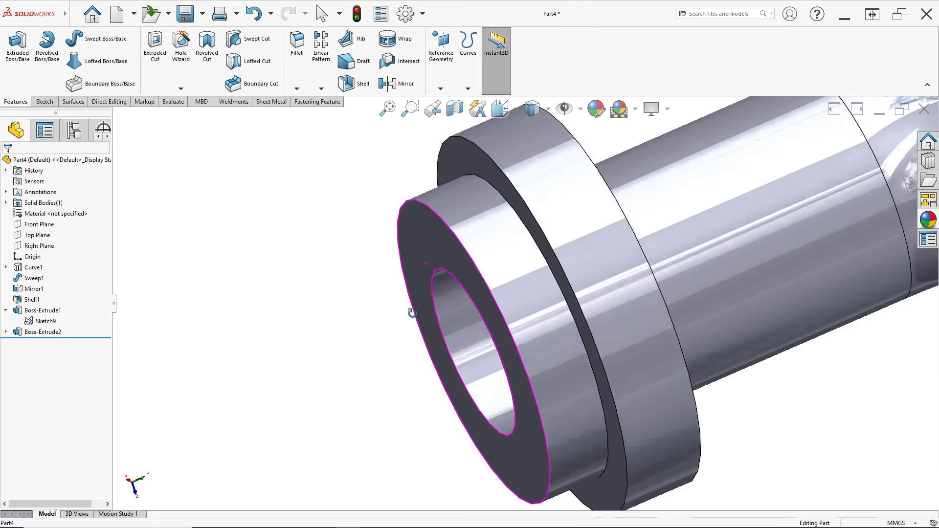
pyautogui.scroll(5, 528, 279)
pyautogui.moveTo(530, 275); pyautogui.dragTo(506, 275, button='middle')
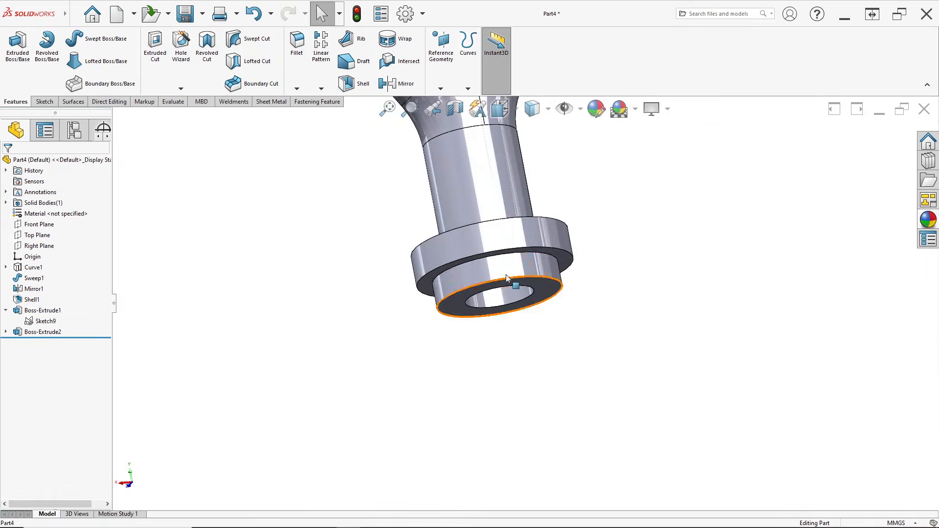
pyautogui.press('space')
pyautogui.click(357, 262)
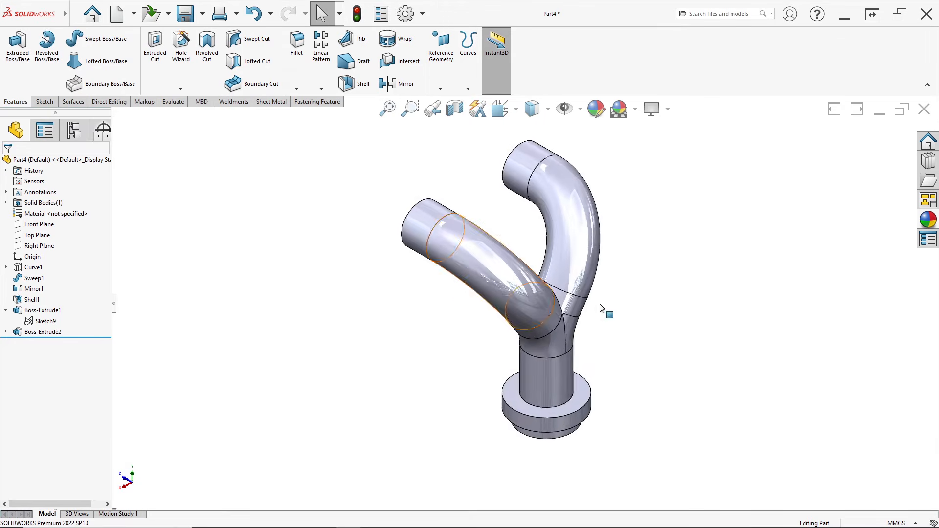
pyautogui.scroll(2, 599, 306)
pyautogui.moveTo(584, 321); pyautogui.dragTo(499, 306, button='middle')
pyautogui.hotkey('alt', 'Tab')
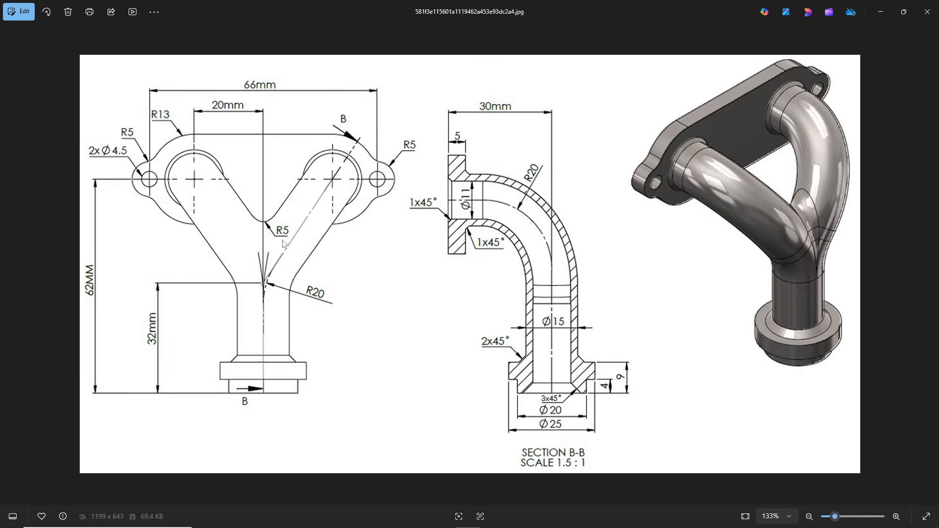
pyautogui.hotkey('alt', 'Tab')
# - Fillet the crotch edge where the two branch pipes meet with a 5 mm radius and a Curvature Continuous profile
pyautogui.moveTo(433, 230); pyautogui.dragTo(367, 201, button='middle')
pyautogui.click(296, 47)
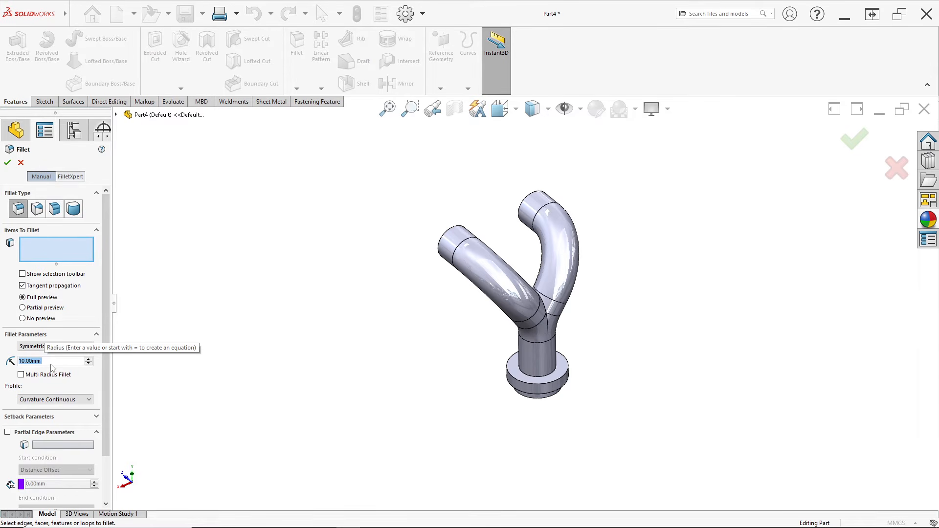
pyautogui.write('5')
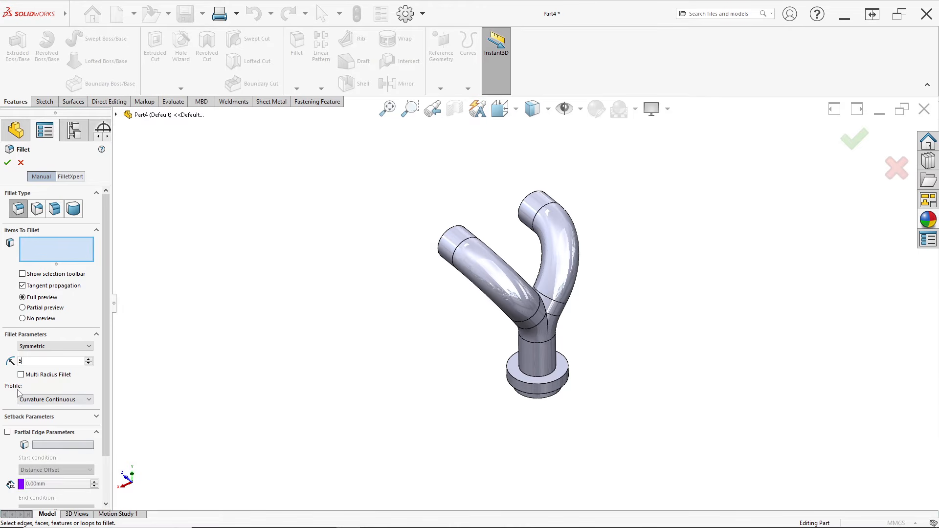
pyautogui.click(34, 399)
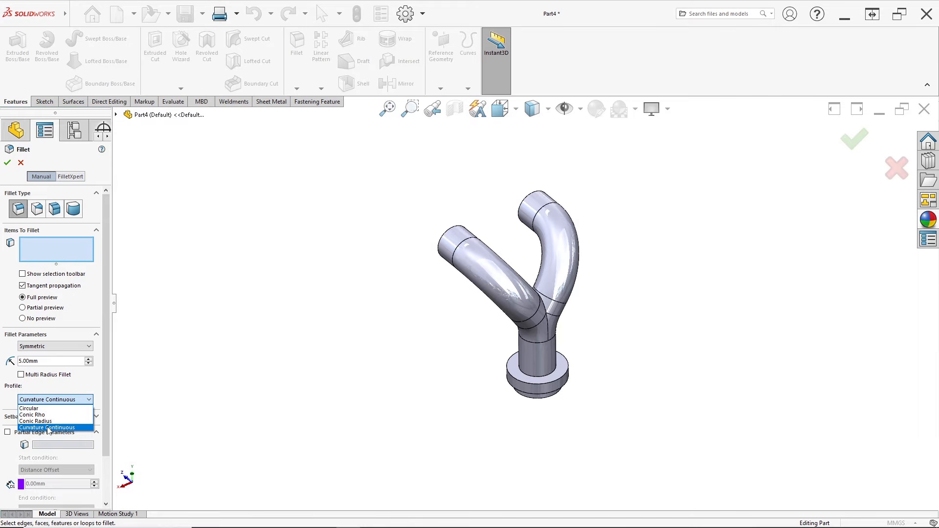
pyautogui.click(47, 428)
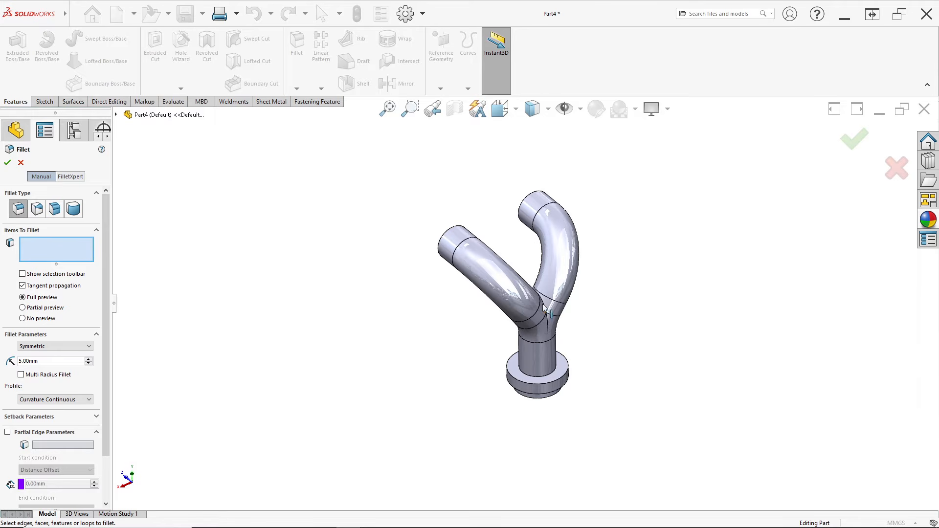
pyautogui.scroll(-10, 544, 309)
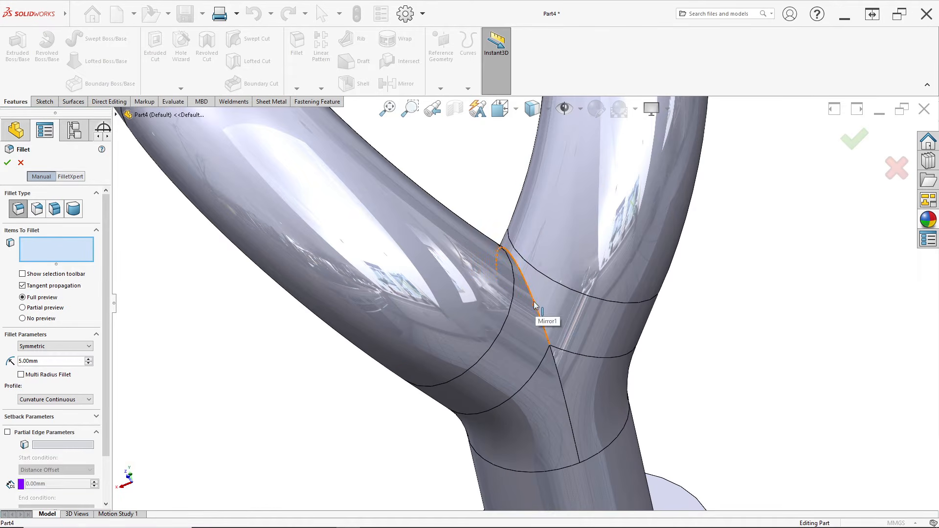
pyautogui.click(535, 305)
pyautogui.scroll(4, 531, 303)
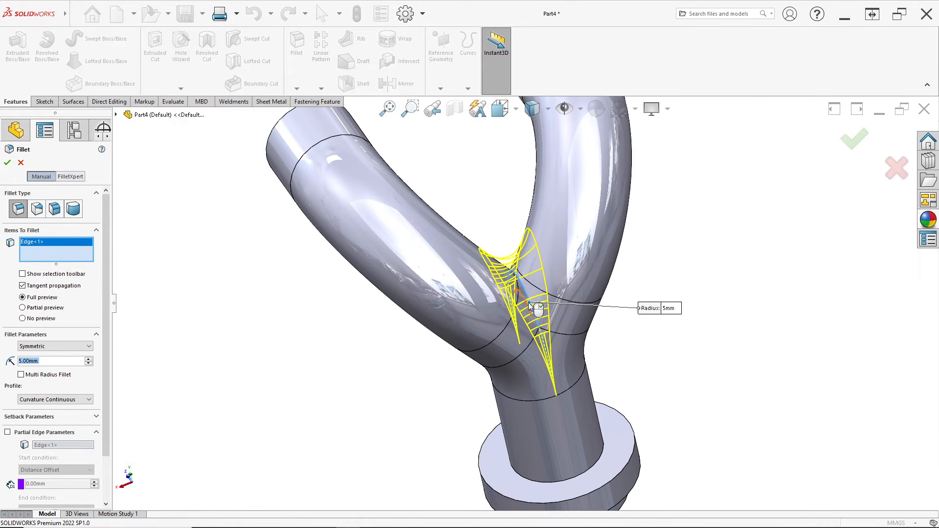
pyautogui.click(7, 163)
pyautogui.moveTo(399, 381); pyautogui.dragTo(470, 374, button='middle')
pyautogui.scroll(5, 419, 368)
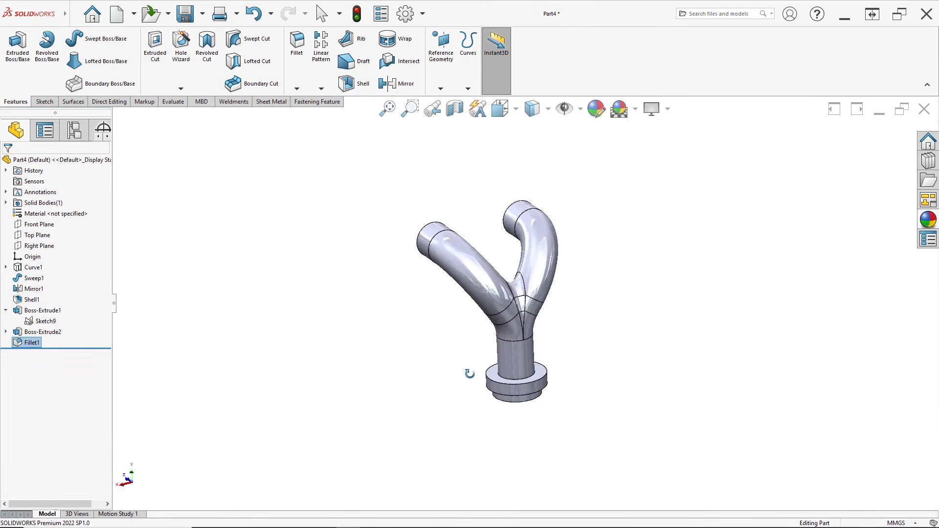
# - Chamfer the edge where the lower pipe meets the collar's upper face by 2 mm at 45 degrees
pyautogui.hotkey('alt', 'Tab')
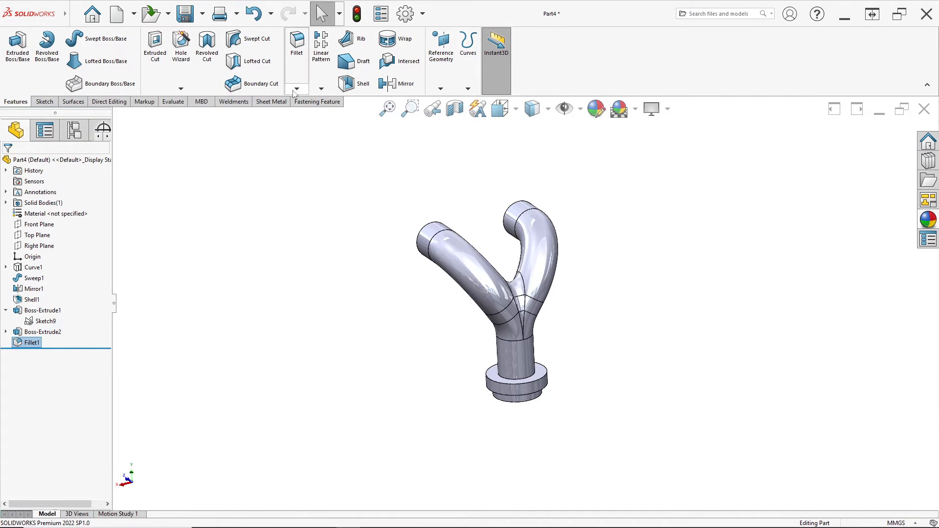
pyautogui.click(296, 89)
pyautogui.click(309, 116)
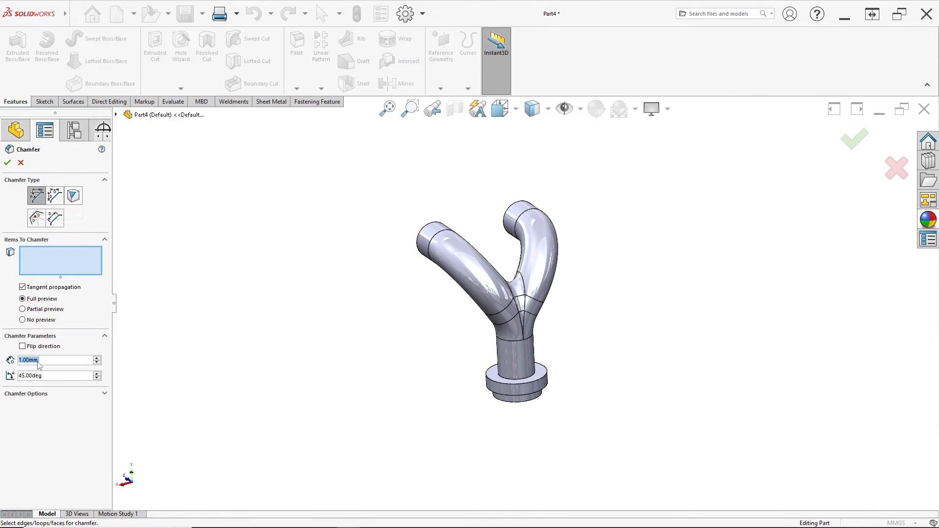
pyautogui.write('2')
pyautogui.press('Return')
pyautogui.scroll(-3, 474, 402)
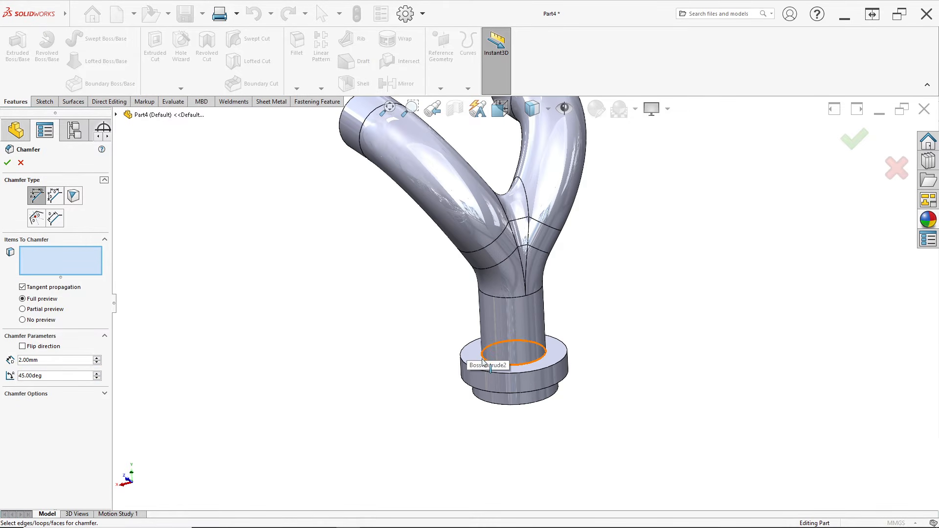
pyautogui.click(484, 361)
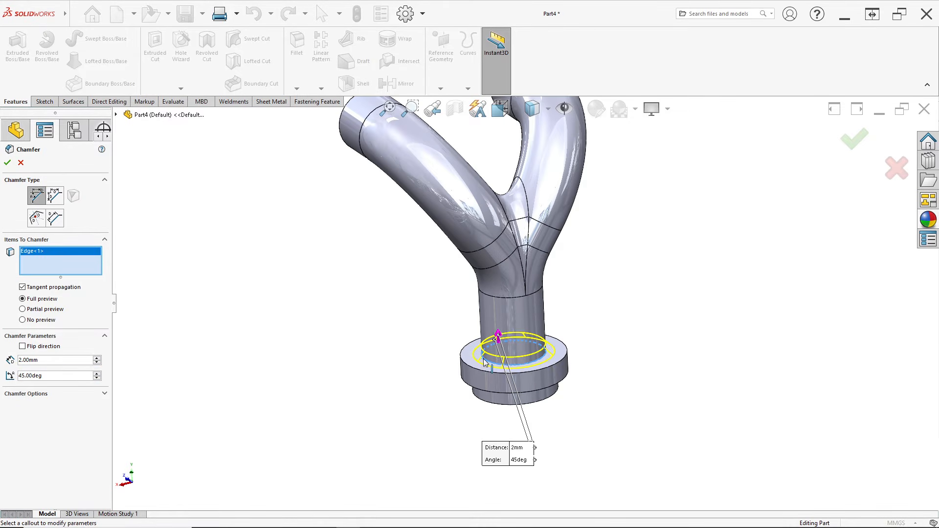
pyautogui.click(5, 164)
# - Chamfer the bore's edge on the collar's bottom face by 3 mm at 45 degrees, following the reference drawing
pyautogui.hotkey('alt', 'Tab')
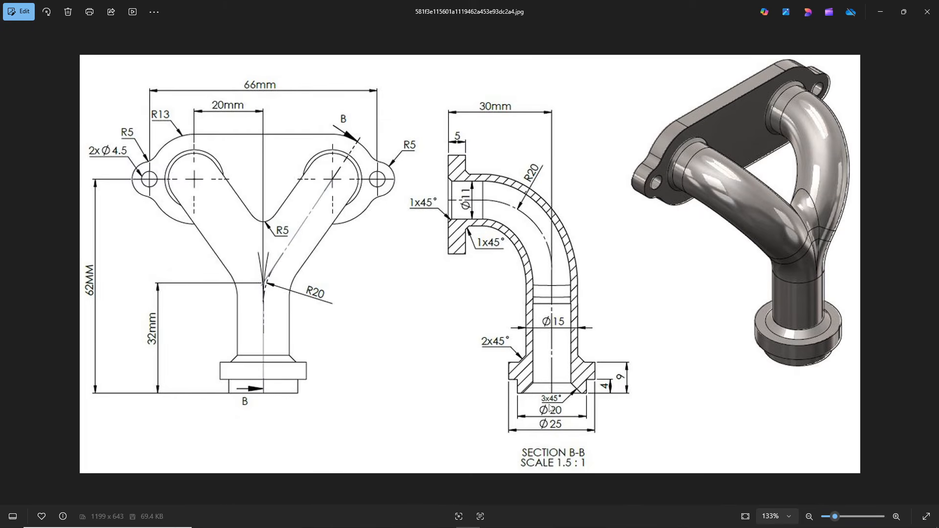
pyautogui.hotkey('alt', 'Tab')
pyautogui.click(297, 88)
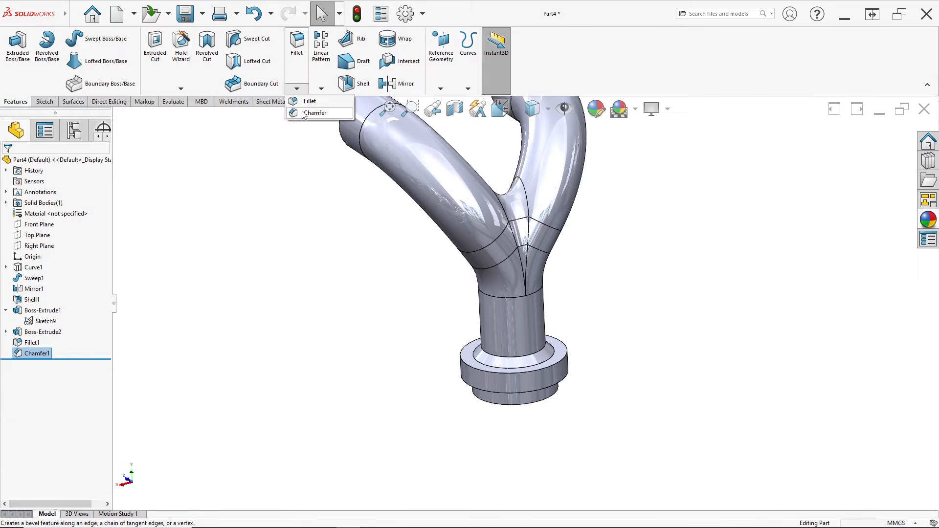
pyautogui.click(304, 114)
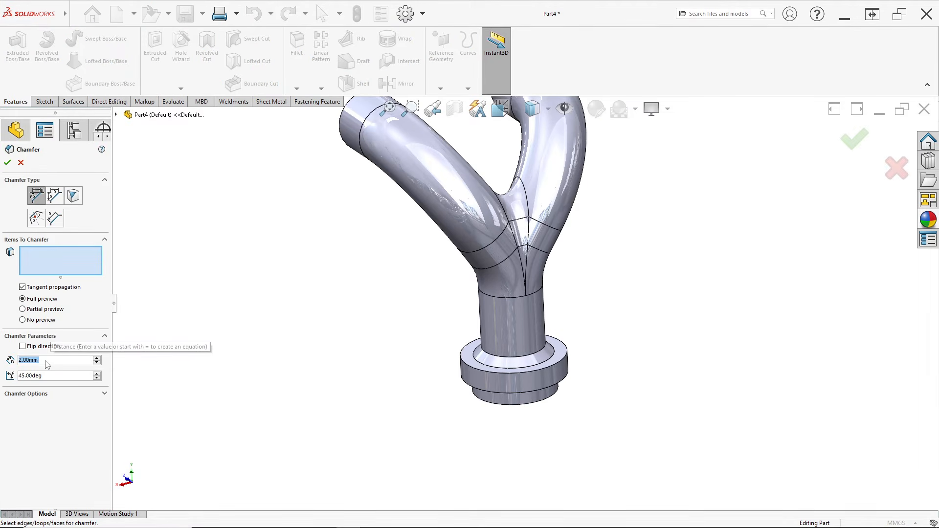
pyautogui.write('3')
pyautogui.moveTo(530, 430); pyautogui.dragTo(530, 399, button='middle')
pyautogui.scroll(-5, 530, 399)
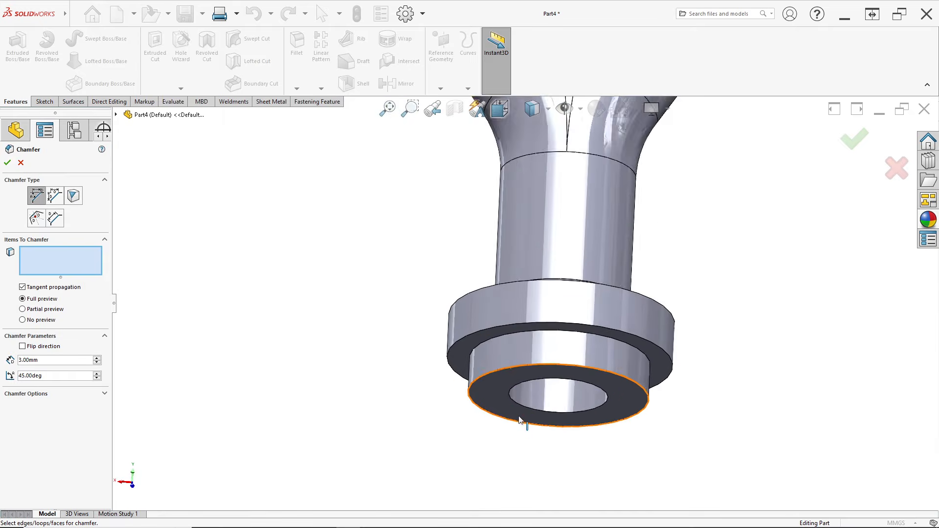
pyautogui.click(519, 399)
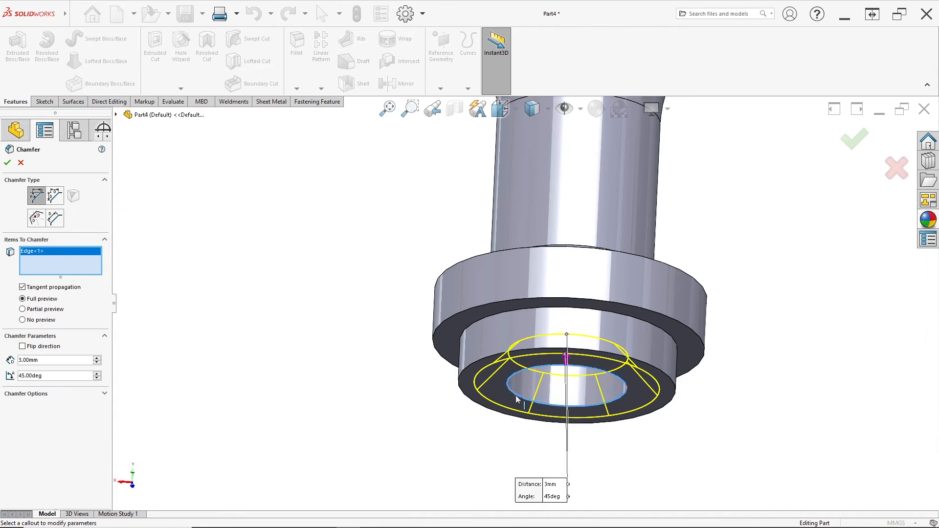
pyautogui.click(8, 163)
pyautogui.moveTo(388, 336); pyautogui.dragTo(380, 196, button='middle')
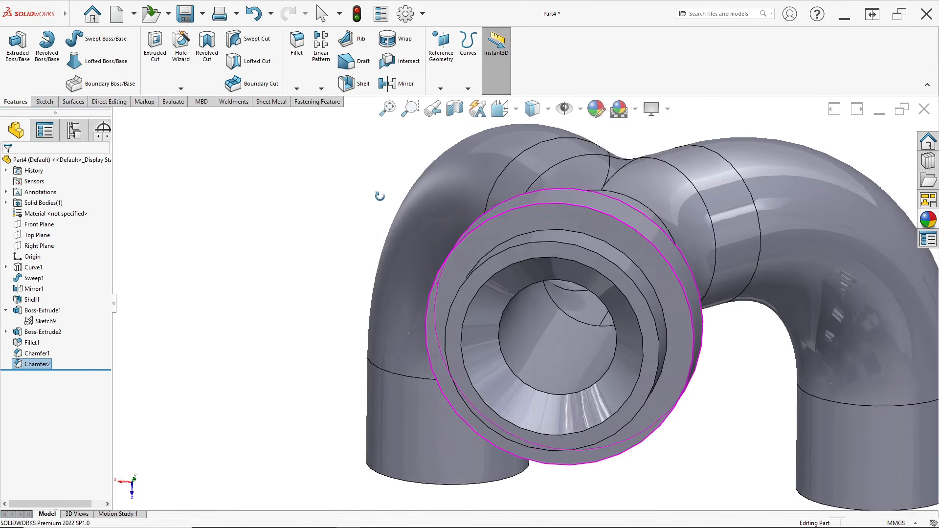
pyautogui.hotkey('ctrl', '7')
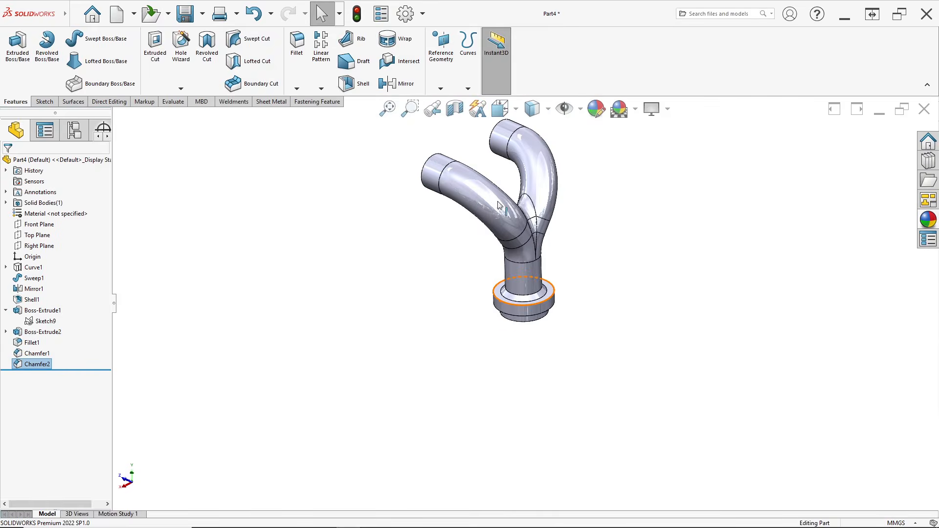
# - Check the upper flange in the reference drawing and start a sketch on the open end face of one branch pipe
pyautogui.hotkey('alt', 'Tab')
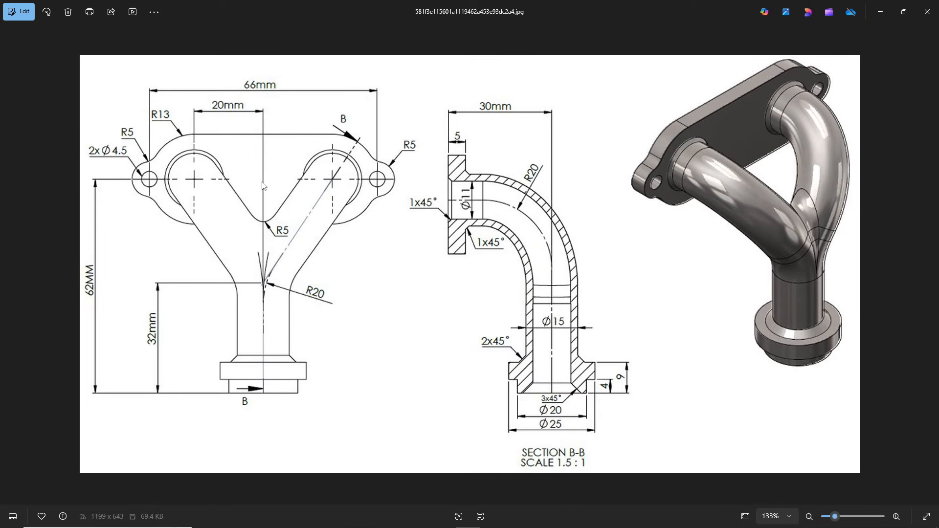
pyautogui.hotkey('alt', 'Tab')
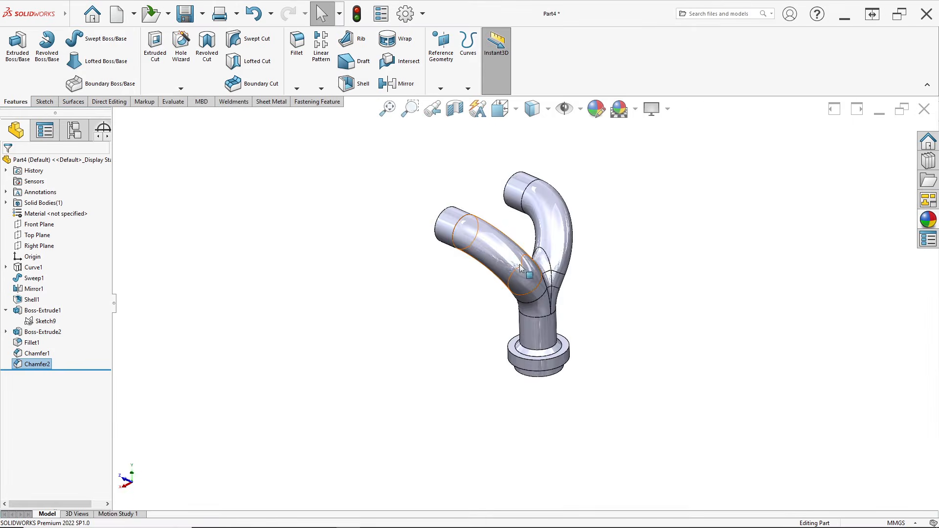
pyautogui.moveTo(533, 212); pyautogui.dragTo(538, 206, button='middle')
pyautogui.scroll(-5, 453, 186)
pyautogui.click(553, 219)
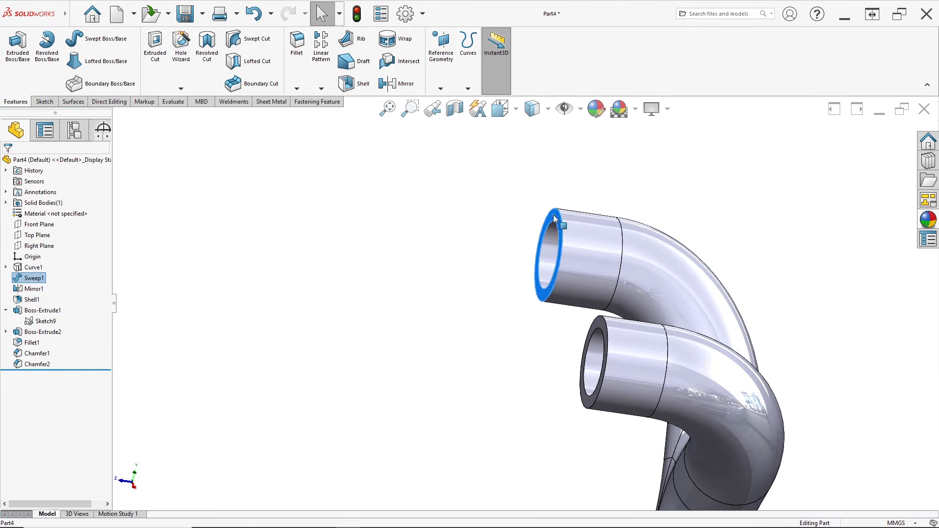
pyautogui.rightClick(553, 217)
pyautogui.click(567, 210)
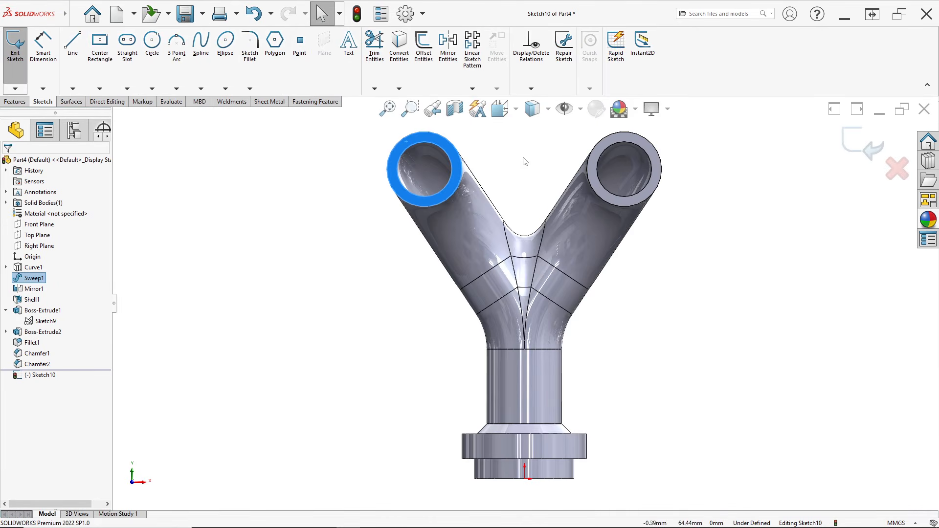
# - Sketch a straight slot about 29 mm wide between the centres of the two branch pipe ends
pyautogui.hotkey('alt', 'Tab')
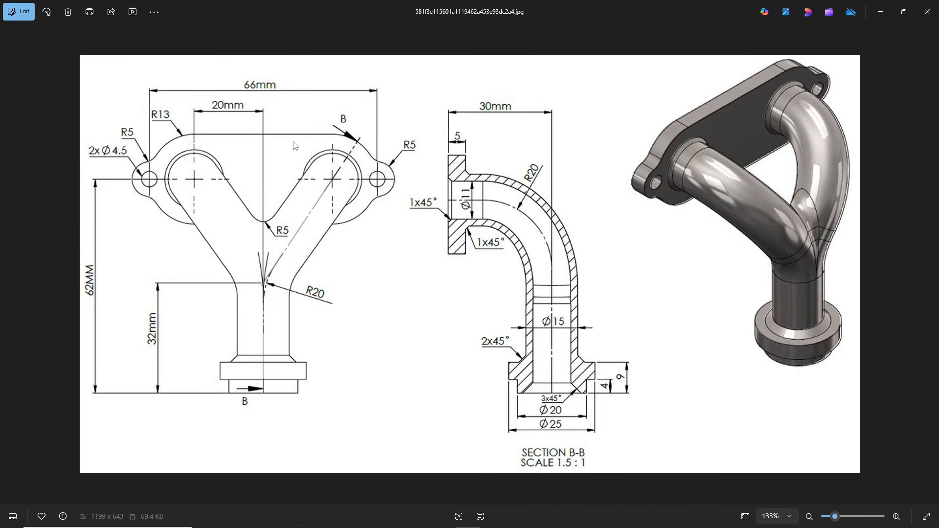
pyautogui.hotkey('alt', 'Tab')
pyautogui.click(127, 89)
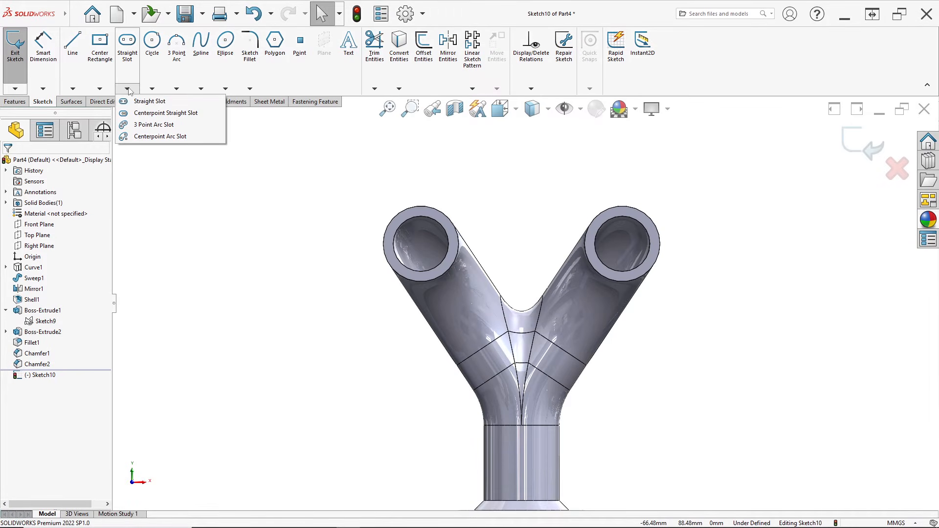
pyautogui.click(147, 104)
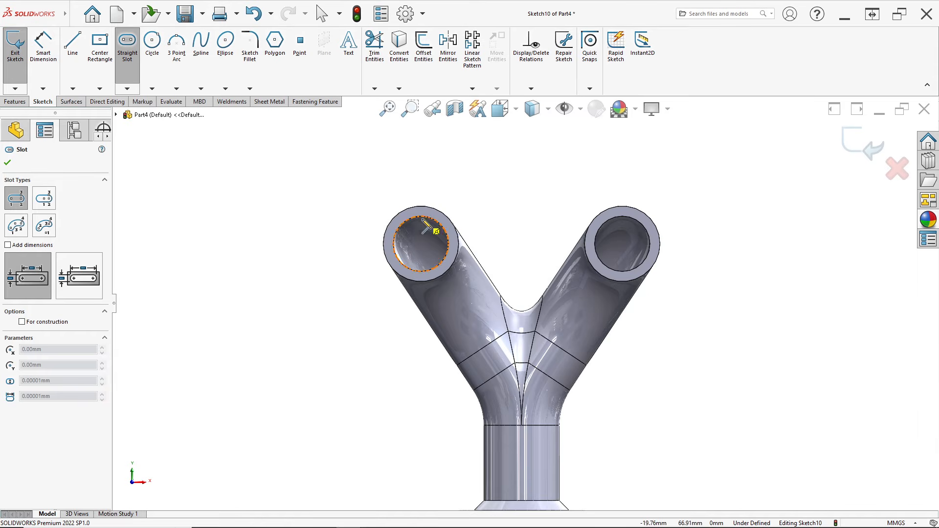
pyautogui.click(421, 243)
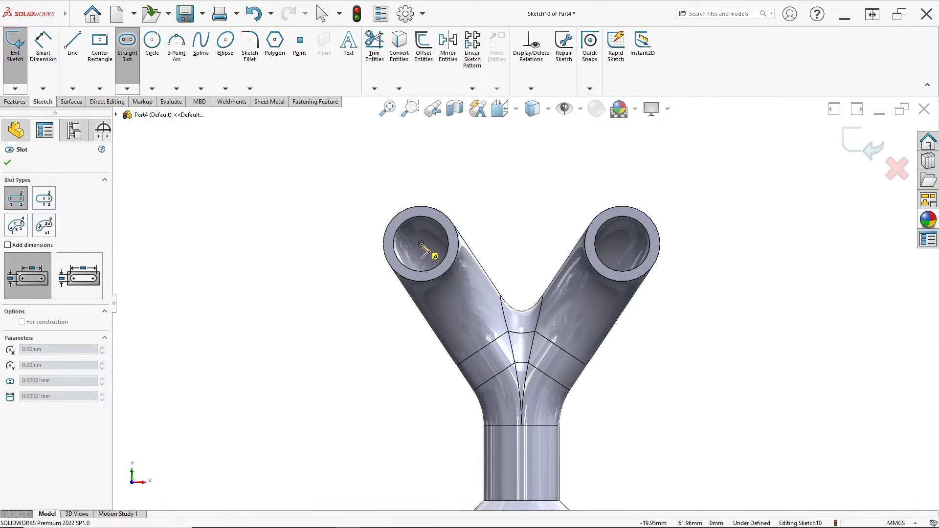
pyautogui.click(622, 243)
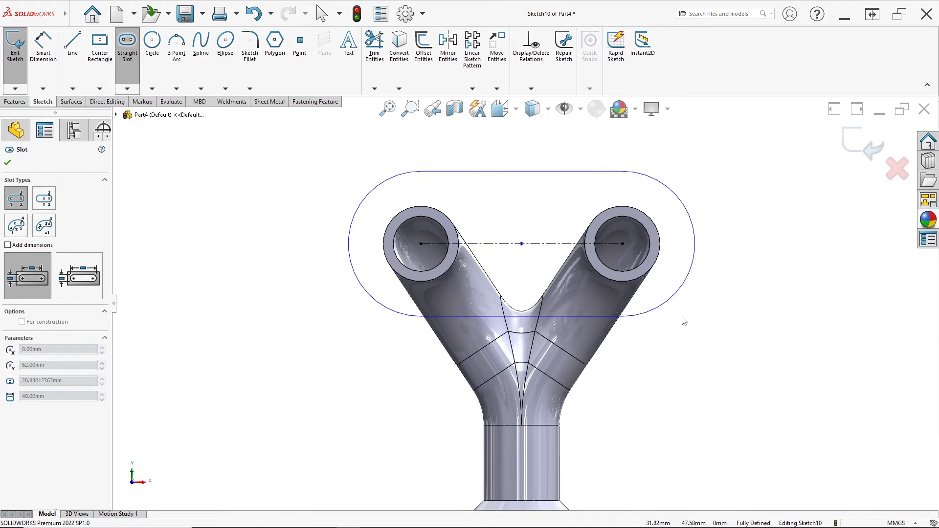
pyautogui.click(681, 317)
pyautogui.scroll(-3, 628, 212)
# - Dimension the slot's centre-to-centre length as a driven dimension above the slot
pyautogui.click(44, 49)
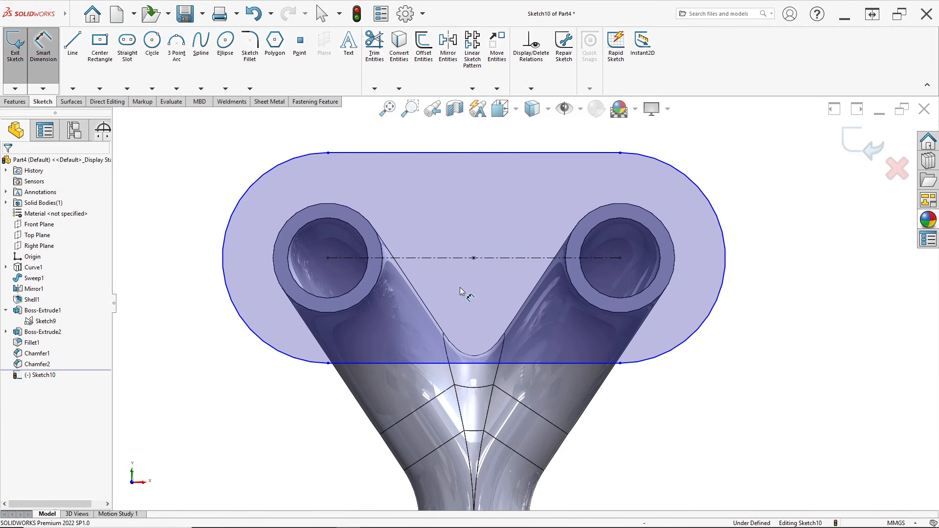
pyautogui.click(450, 262)
pyautogui.scroll(2, 468, 162)
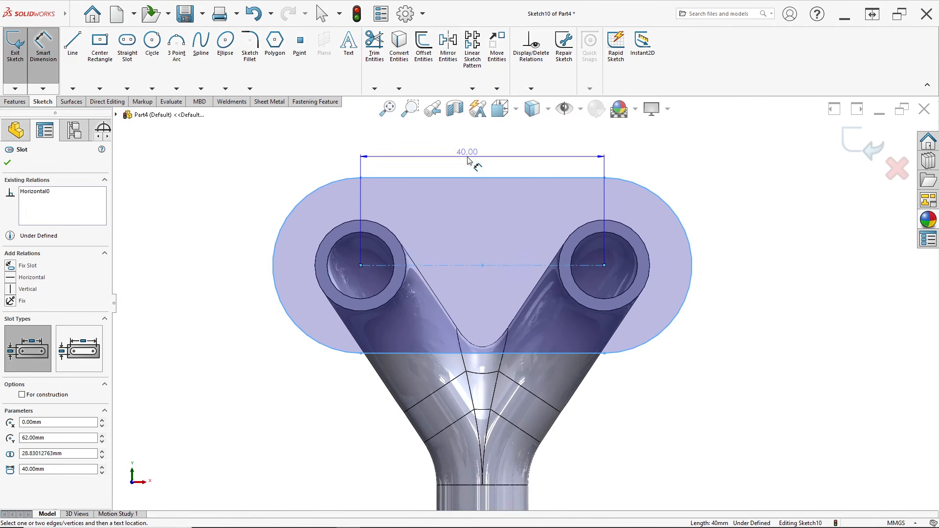
pyautogui.click(469, 160)
pyautogui.click(304, 229)
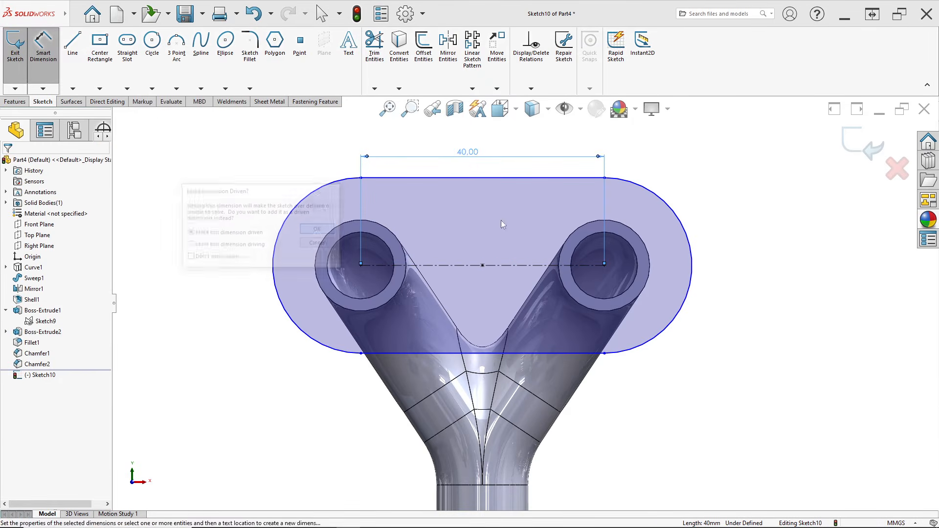
# - Set the radius of the slot's rounded end to 13 mm according to the reference drawing
pyautogui.click(677, 215)
pyautogui.hotkey('alt', 'Tab')
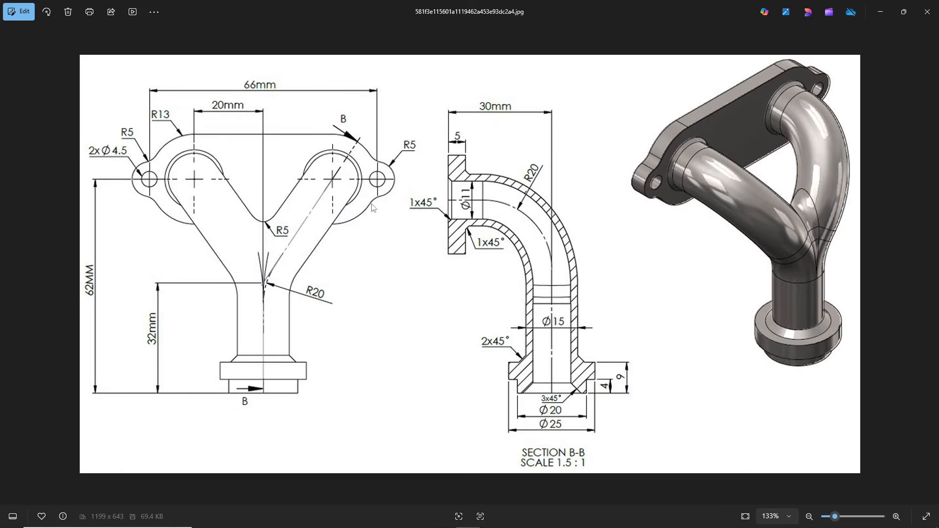
pyautogui.hotkey('alt', 'Tab')
pyautogui.write('13')
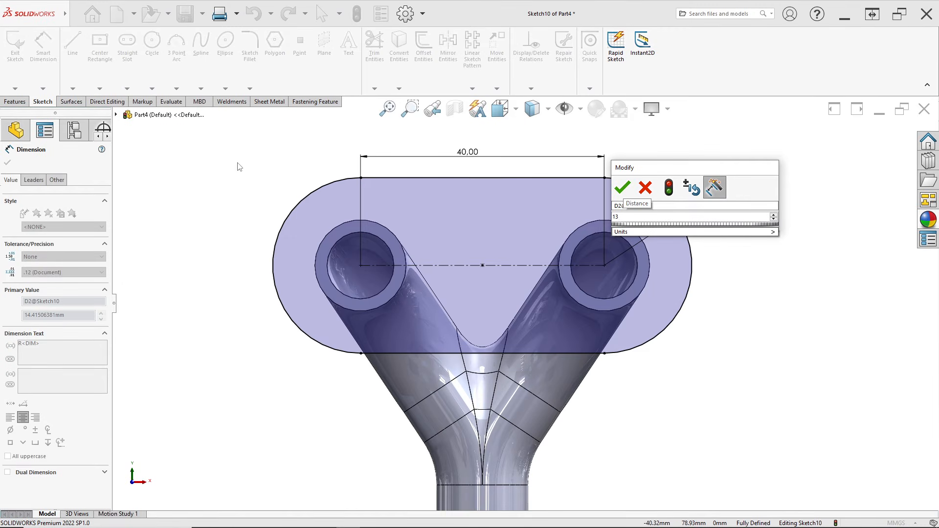
pyautogui.press('Return')
pyautogui.scroll(2, 331, 196)
pyautogui.scroll(-3, 524, 247)
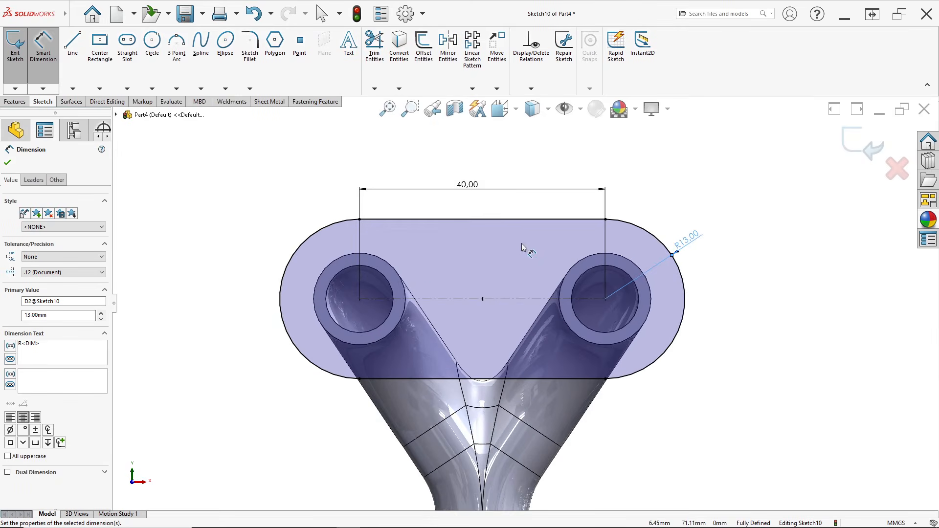
pyautogui.scroll(-1, 392, 282)
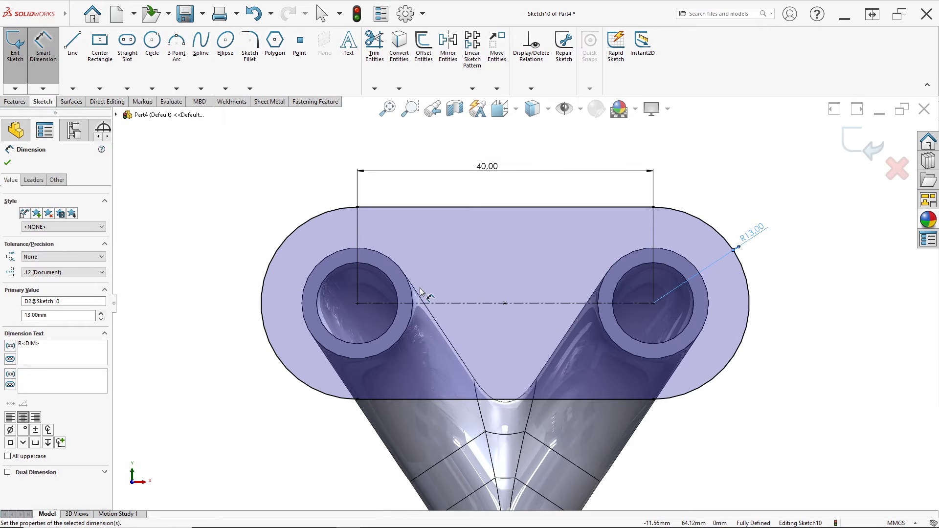
pyautogui.click(156, 225)
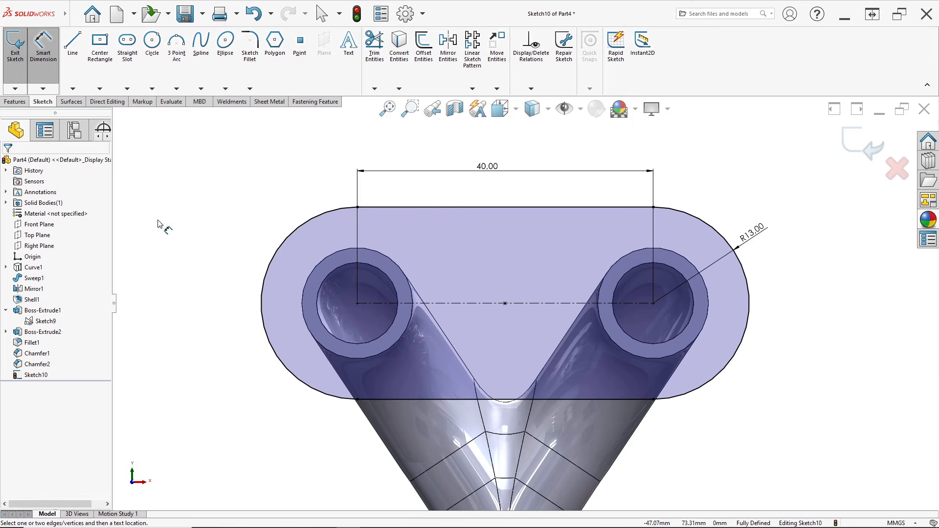
# - Convert the outer circular edges of both branch pipe ends into sketch entities
pyautogui.click(400, 46)
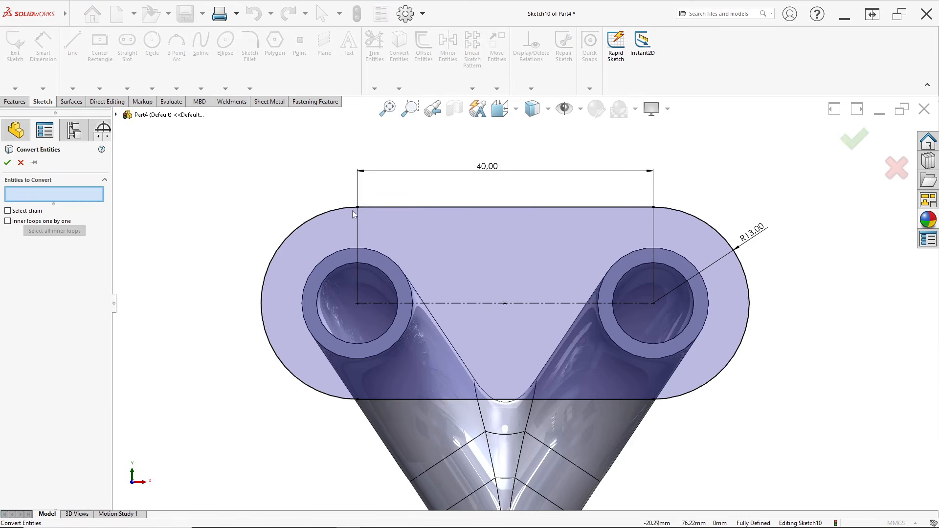
pyautogui.click(342, 258)
pyautogui.click(618, 263)
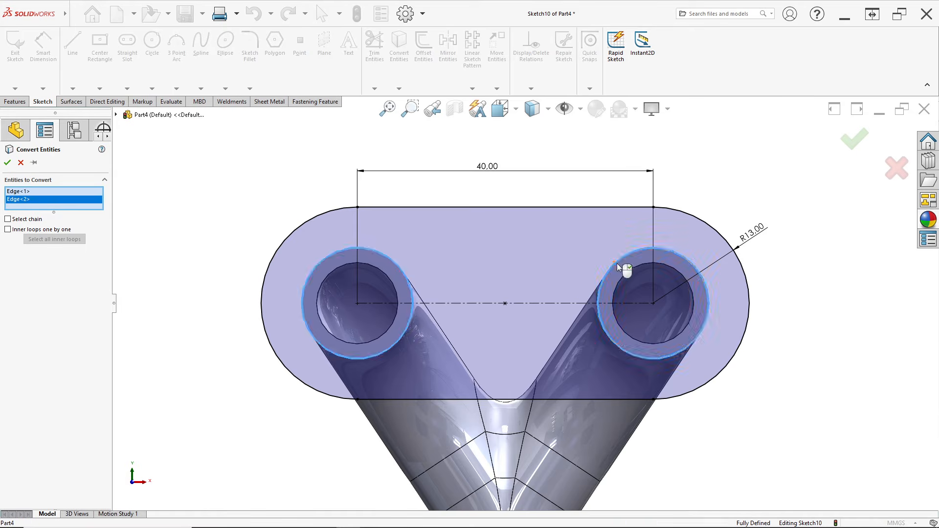
pyautogui.click(8, 163)
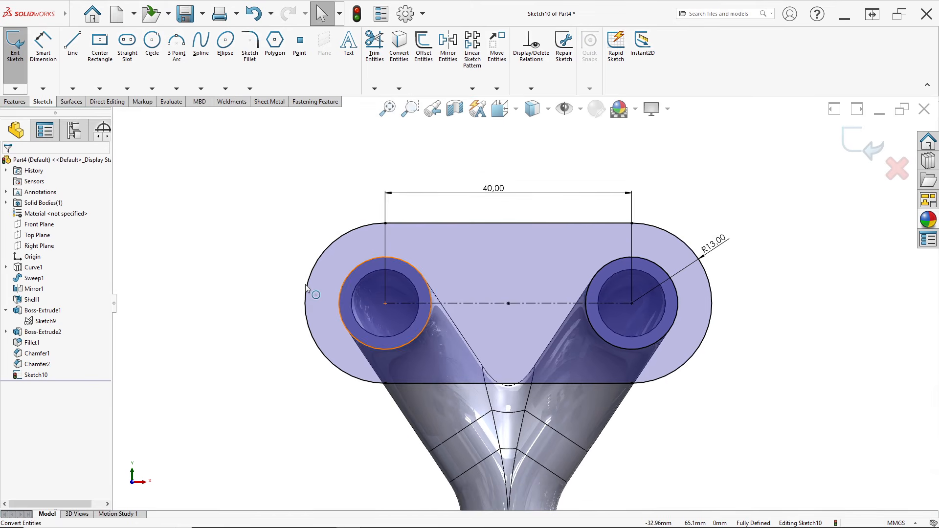
# - Sketch a flange ear circle about 10 mm in diameter, centred on the slot's left end arc at the centreline height
pyautogui.hotkey('alt', 'Tab')
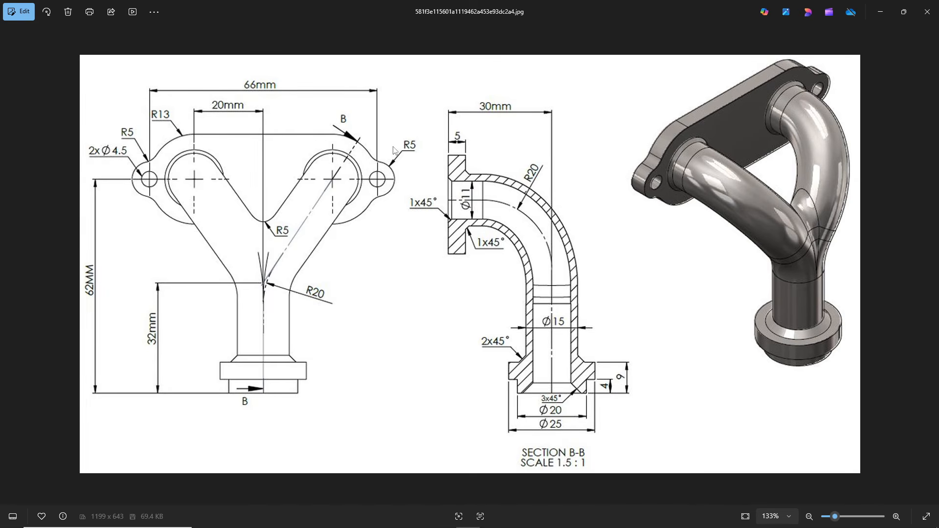
pyautogui.hotkey('alt', 'Tab')
pyautogui.click(152, 42)
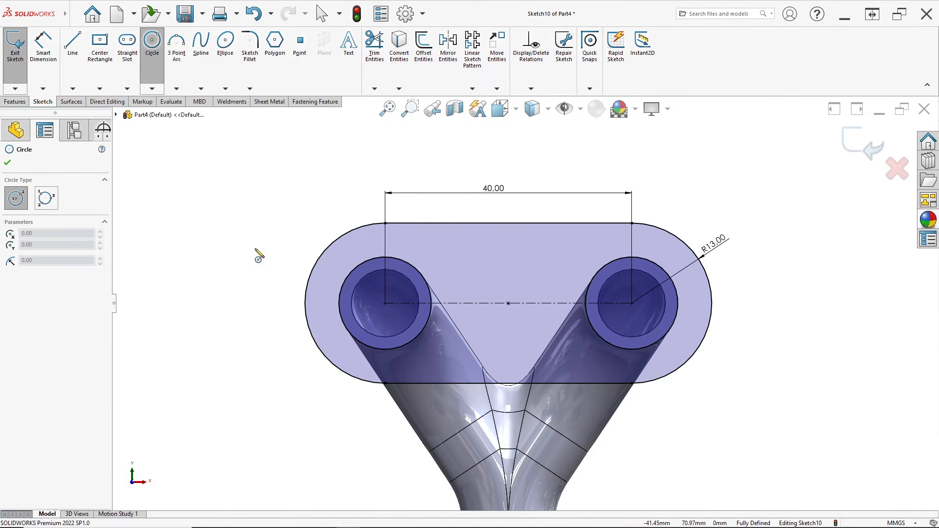
pyautogui.click(305, 303)
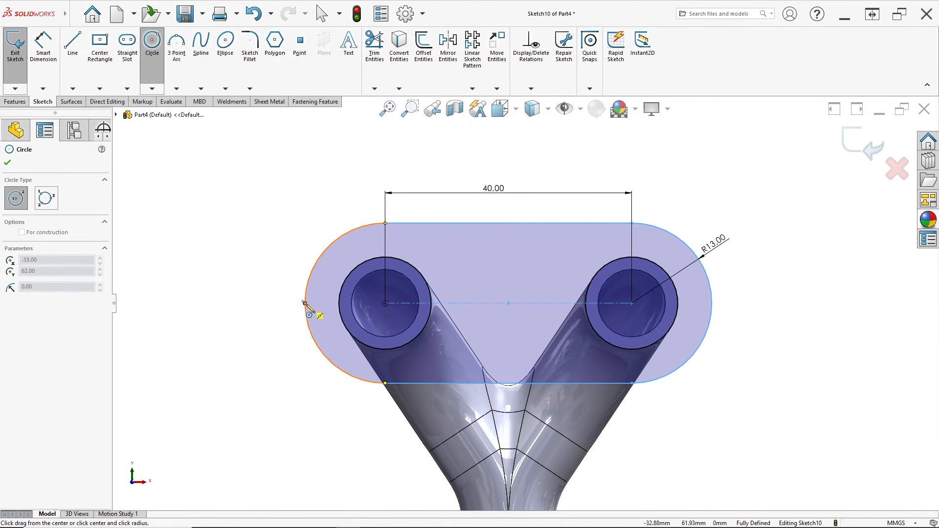
pyautogui.click(327, 325)
# - Set the flange ear circle's diameter to 10 mm and check it against the reference drawing
pyautogui.click(50, 75)
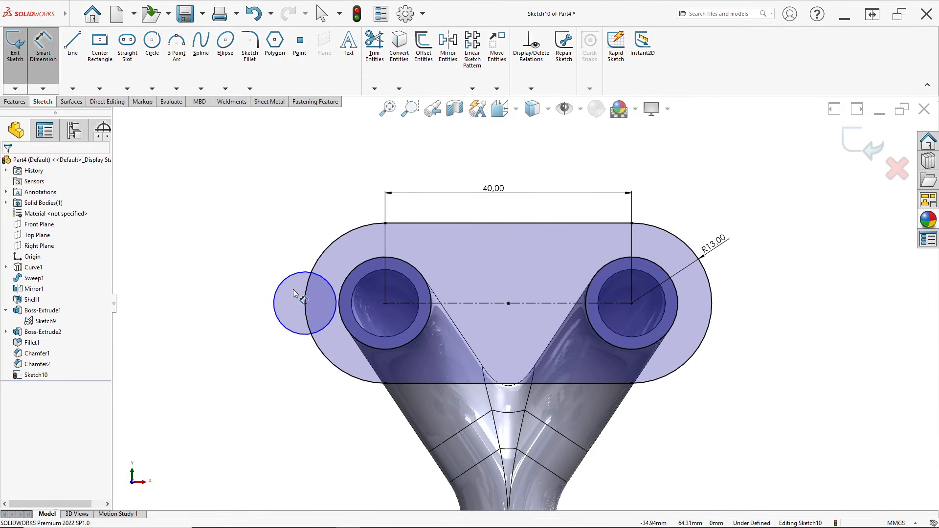
pyautogui.click(286, 281)
pyautogui.click(281, 254)
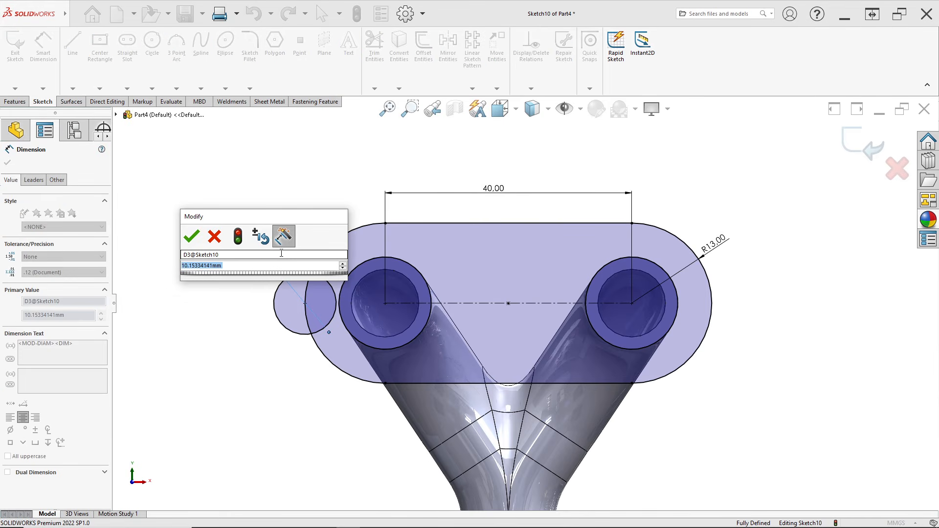
pyautogui.write('10')
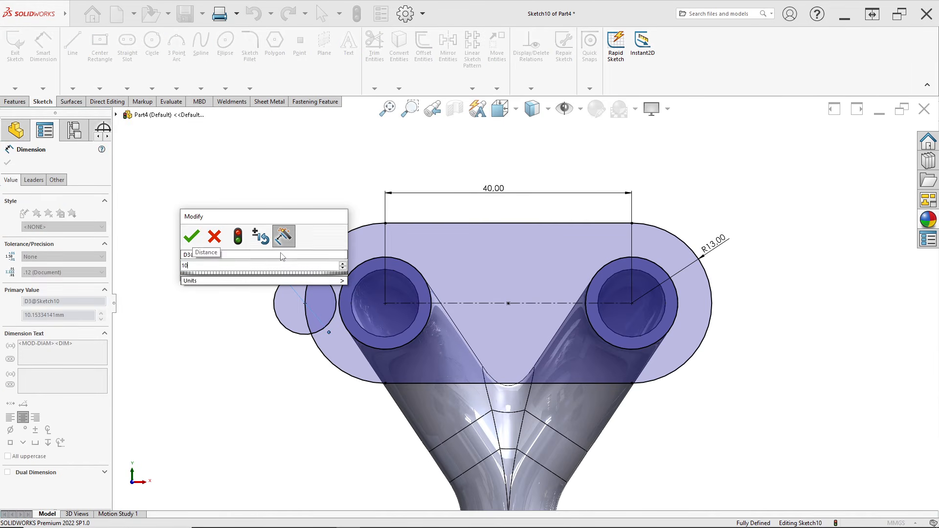
pyautogui.press('Return')
pyautogui.hotkey('alt', 'Tab')
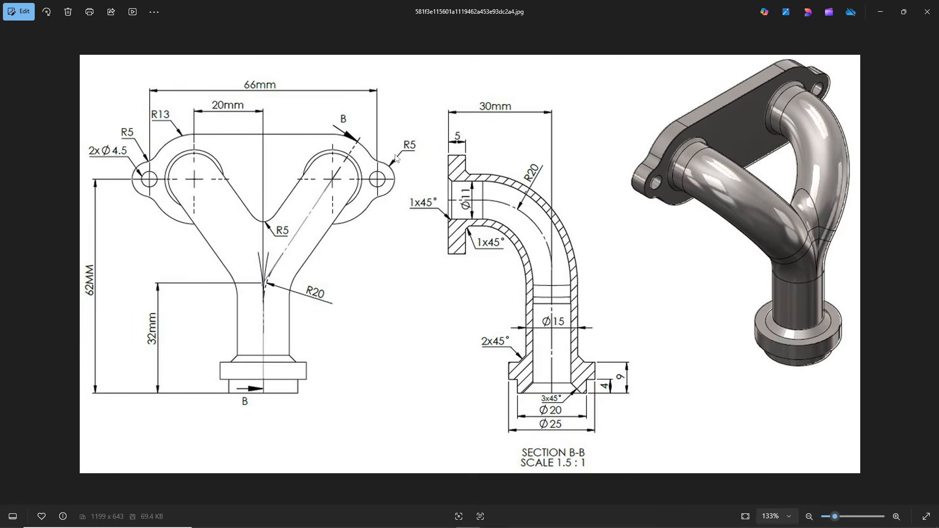
pyautogui.hotkey('alt', 'Tab')
pyautogui.scroll(-3, 345, 297)
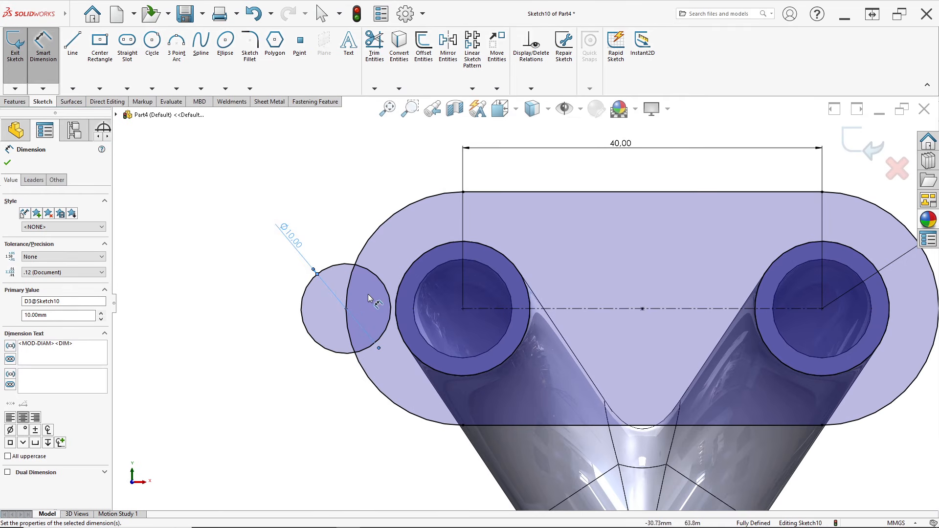
# - Sketch a hole circle about 4.7 mm in diameter, concentric with the flange ear circle
pyautogui.click(152, 72)
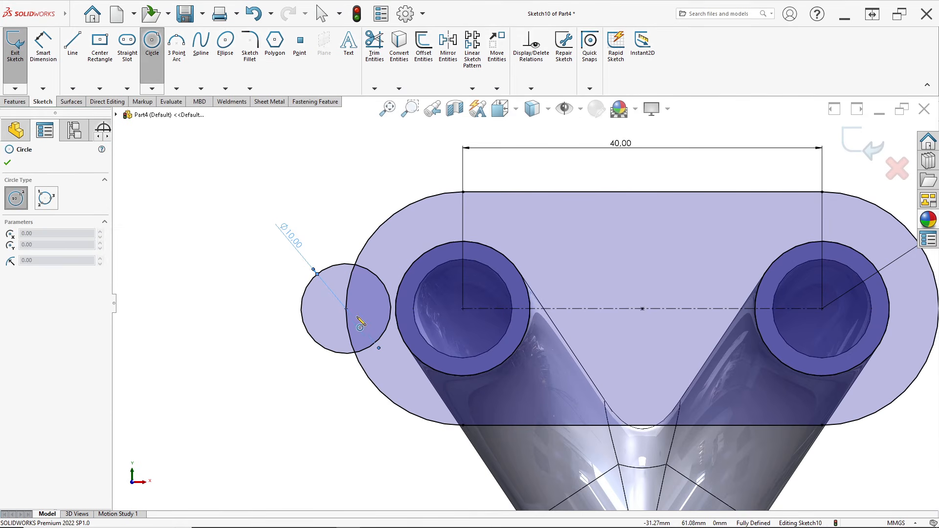
pyautogui.click(346, 309)
pyautogui.click(361, 323)
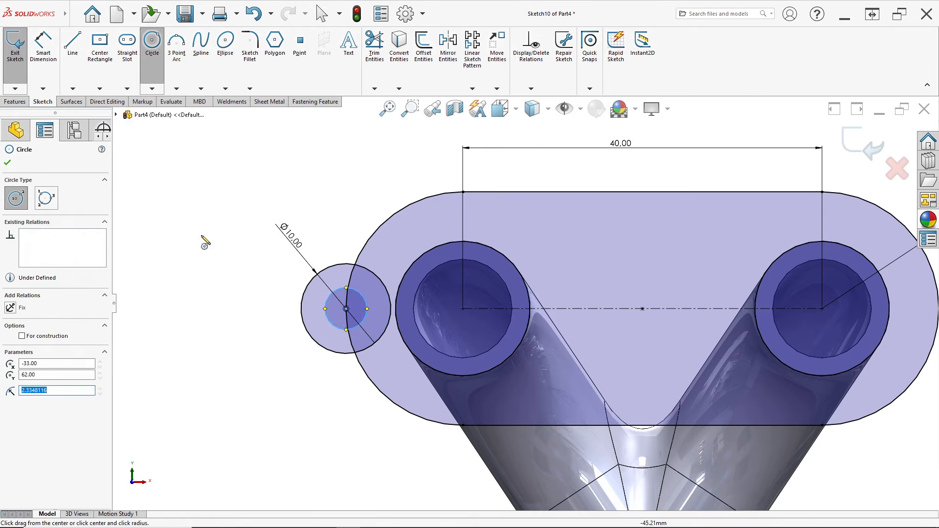
# - Set the ear hole circle's diameter to 4.5 mm and check it against the reference drawing
pyautogui.click(45, 78)
pyautogui.click(328, 320)
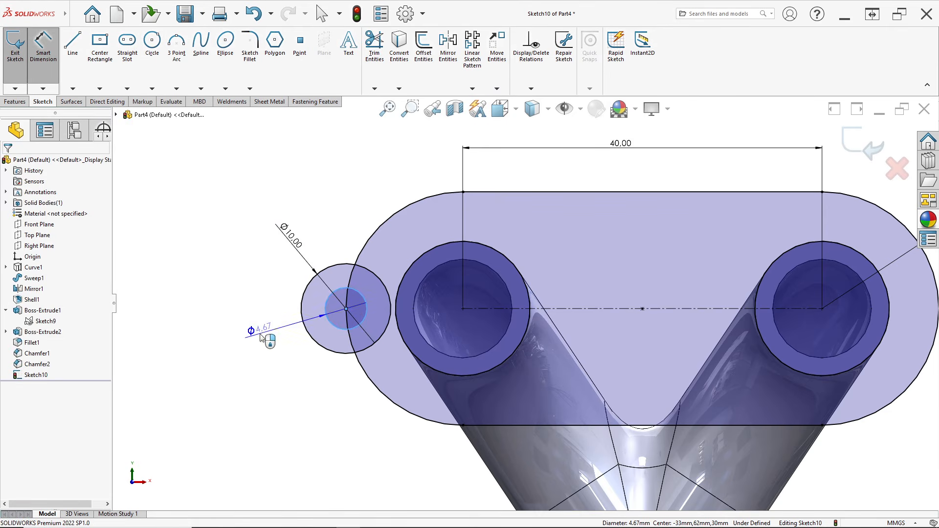
pyautogui.click(277, 332)
pyautogui.write('4.5')
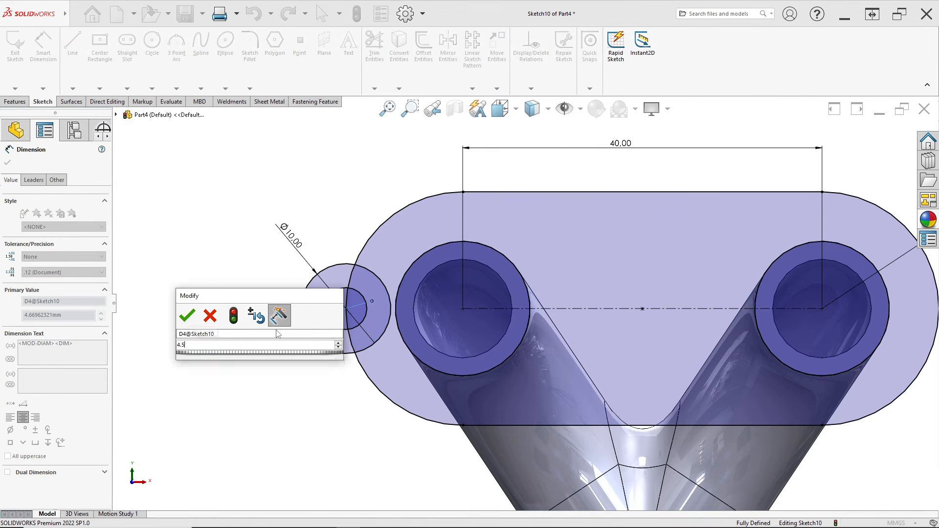
pyautogui.press('Return')
pyautogui.hotkey('alt', 'Tab')
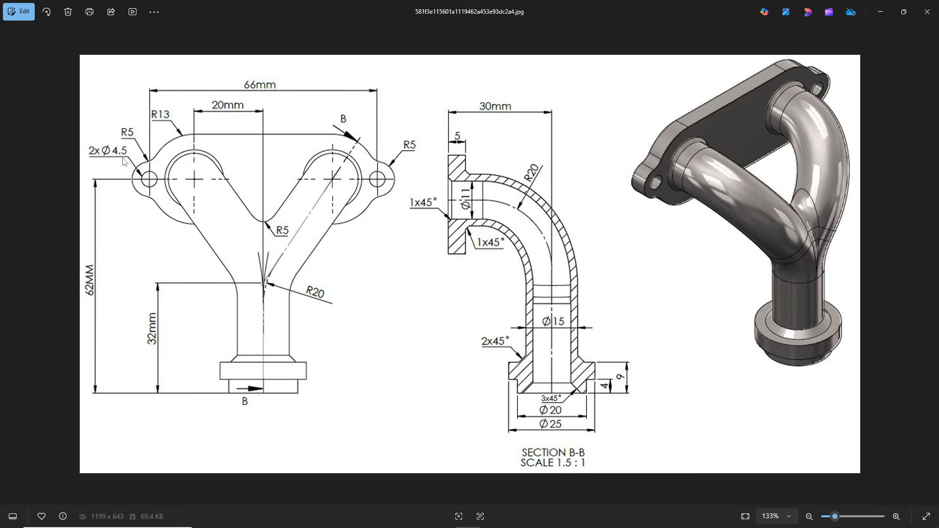
pyautogui.hotkey('alt', 'Tab')
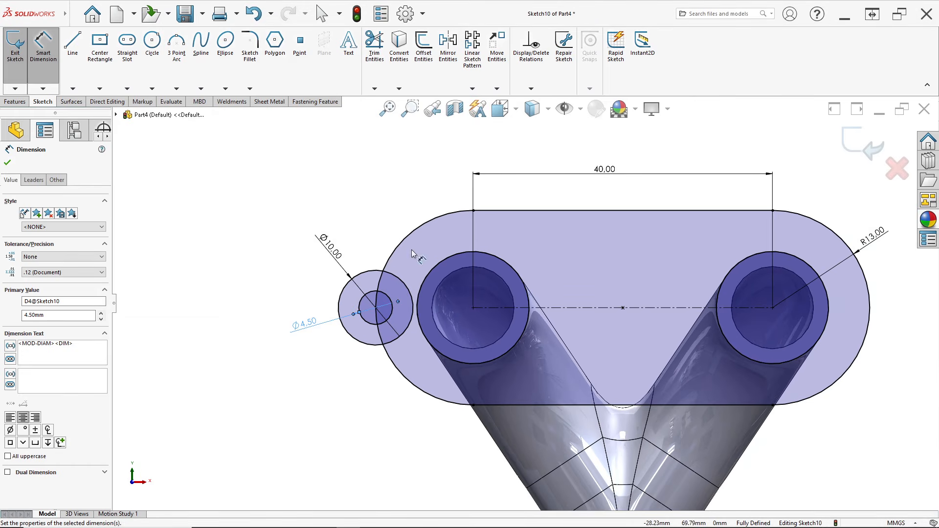
# - Trim the overlapping segments of the ear circle and the slot's left end arc so that they form one outline around the hole
pyautogui.scroll(2, 523, 307)
pyautogui.scroll(-2, 685, 307)
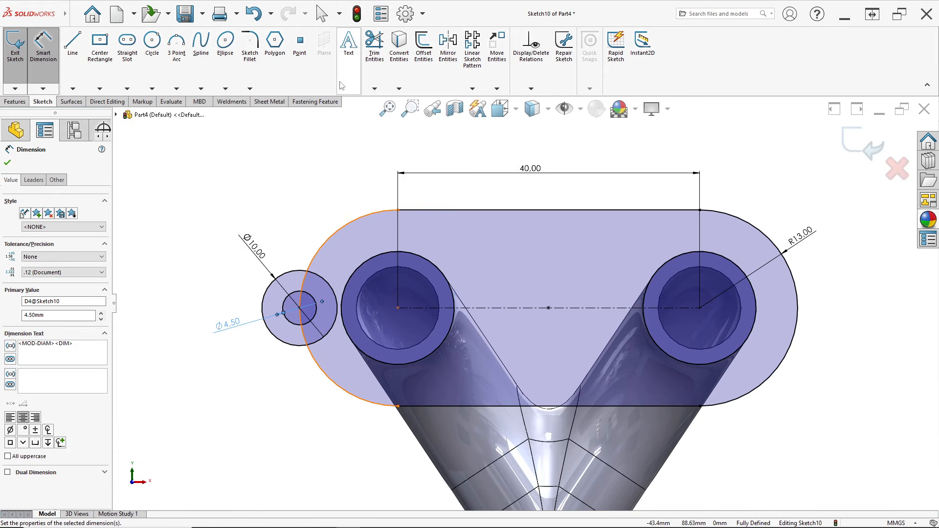
pyautogui.click(381, 68)
pyautogui.scroll(-3, 349, 259)
pyautogui.moveTo(389, 274)
pyautogui.mouseDown()
pyautogui.moveTo(366, 299)
pyautogui.moveTo(324, 297)
pyautogui.mouseUp()
pyautogui.click(490, 270)
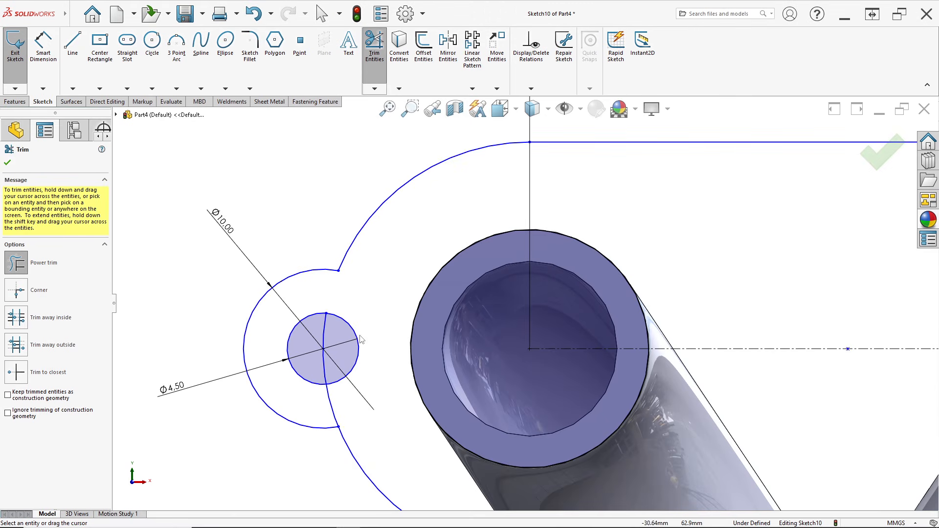
pyautogui.moveTo(330, 407); pyautogui.dragTo(324, 408)
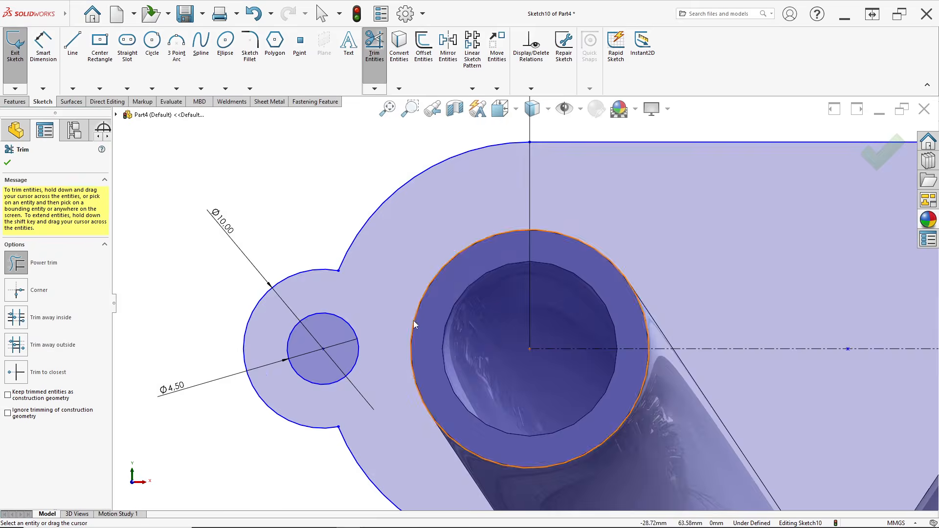
# - Mirror the trimmed ear arc and its hole circle about the Right Plane
pyautogui.scroll(8, 414, 321)
pyautogui.scroll(-2, 750, 286)
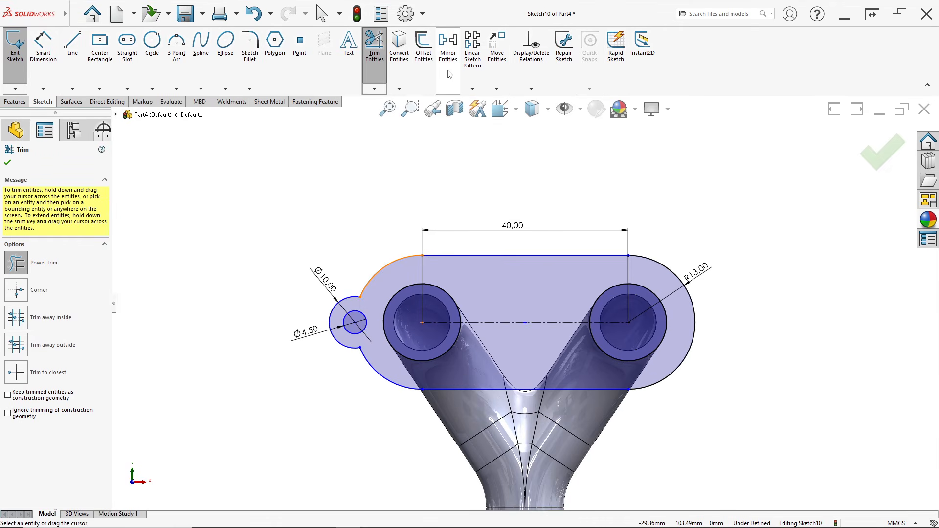
pyautogui.click(448, 44)
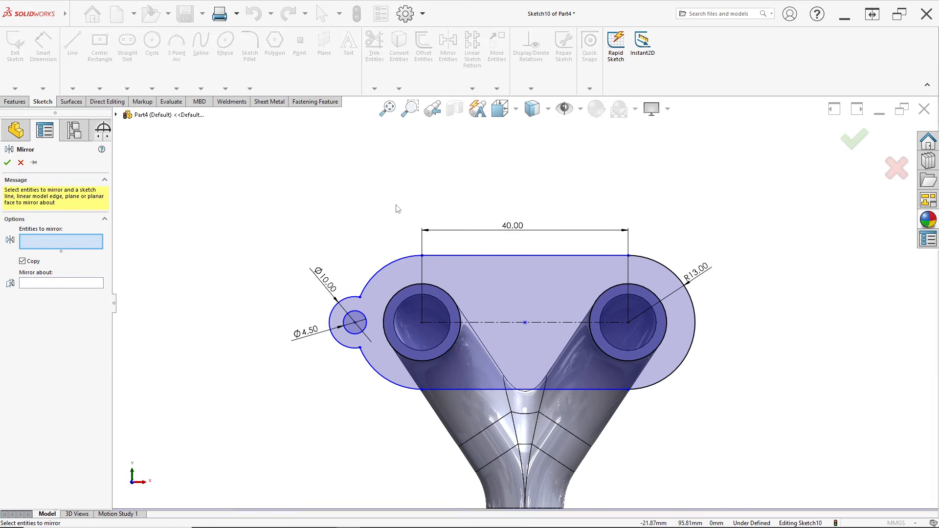
pyautogui.click(354, 301)
pyautogui.click(360, 317)
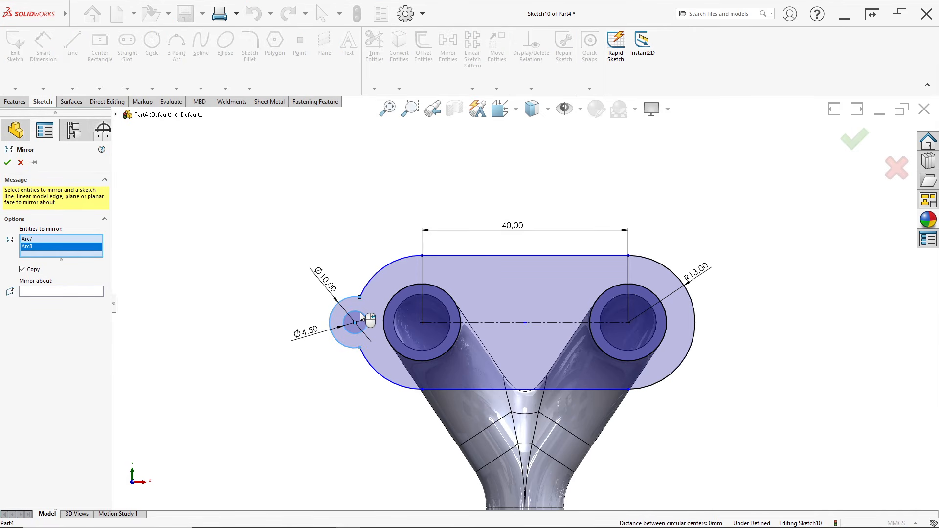
pyautogui.click(81, 292)
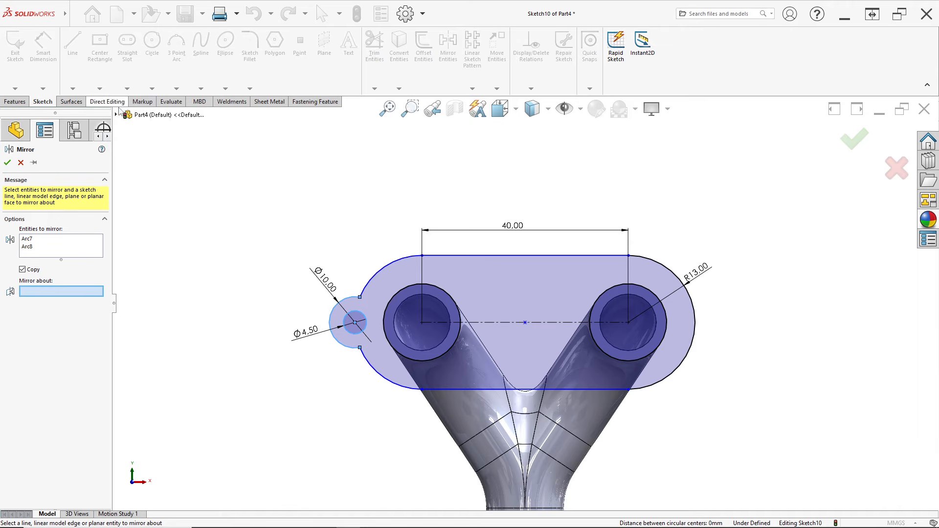
pyautogui.click(116, 114)
pyautogui.click(160, 201)
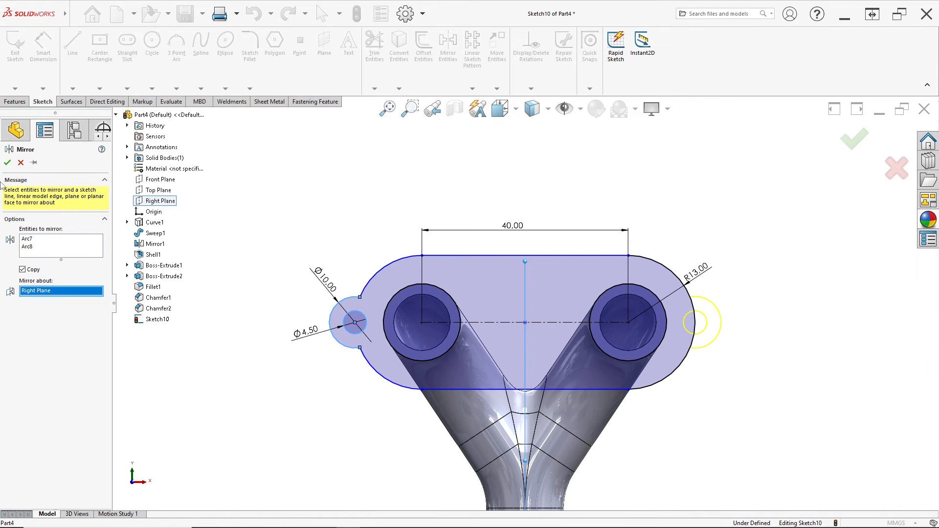
pyautogui.click(7, 163)
# - Trim away the part of the slot's right end arc that runs through the mirrored ear
pyautogui.scroll(-5, 638, 306)
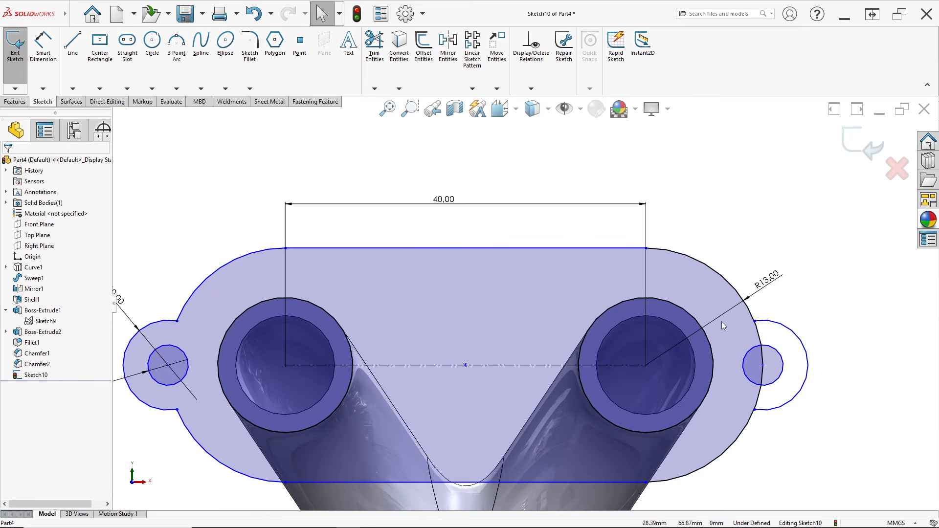
pyautogui.click(375, 43)
pyautogui.scroll(-4, 689, 321)
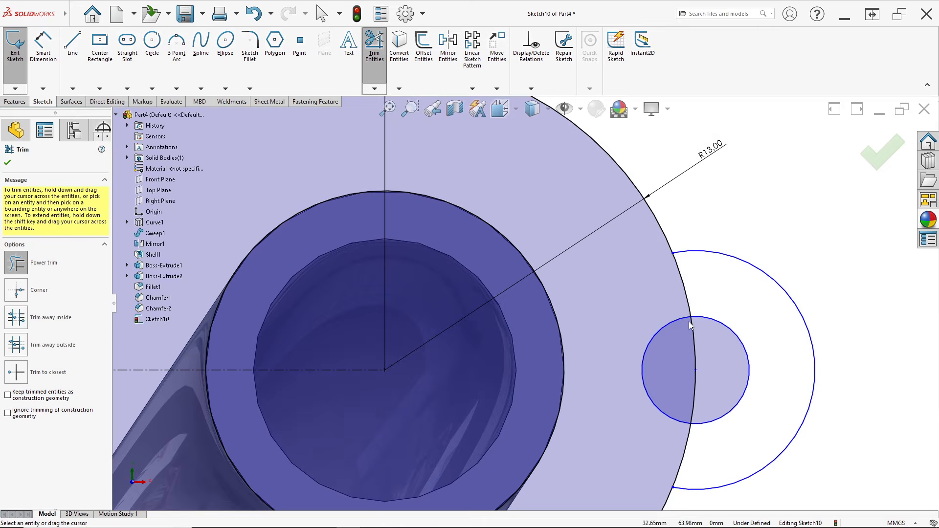
pyautogui.moveTo(681, 303); pyautogui.dragTo(700, 350)
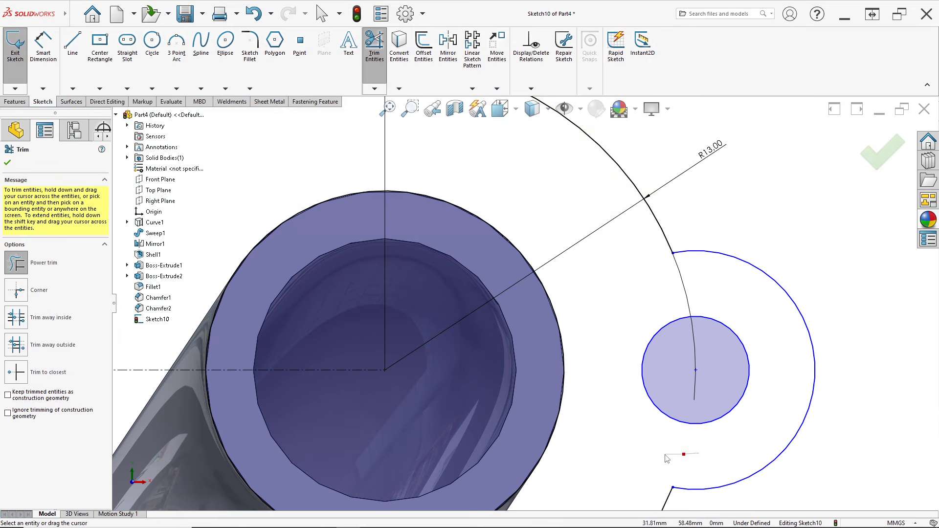
# - Dimension the horizontal distance between the two ear hole centres and check it against the reference drawing
pyautogui.scroll(8, 664, 455)
pyautogui.click(44, 47)
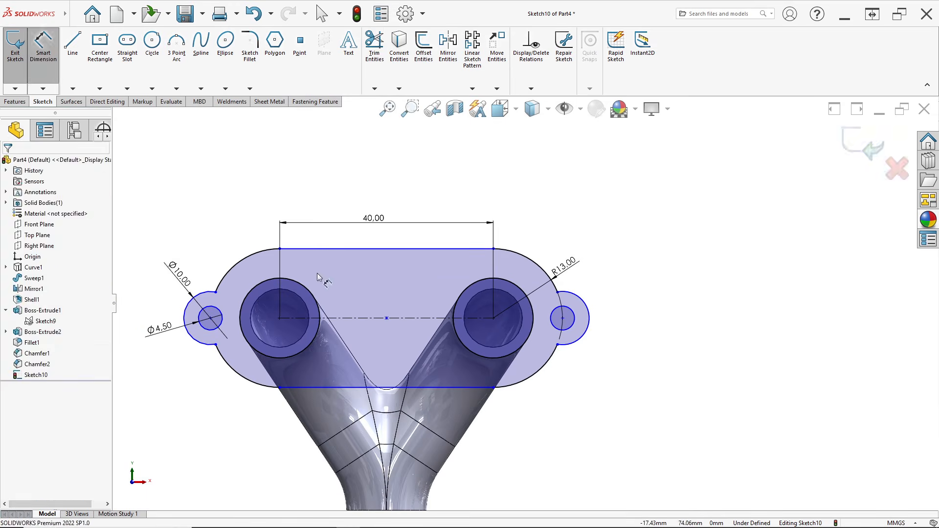
pyautogui.scroll(2, 296, 315)
pyautogui.click(306, 314)
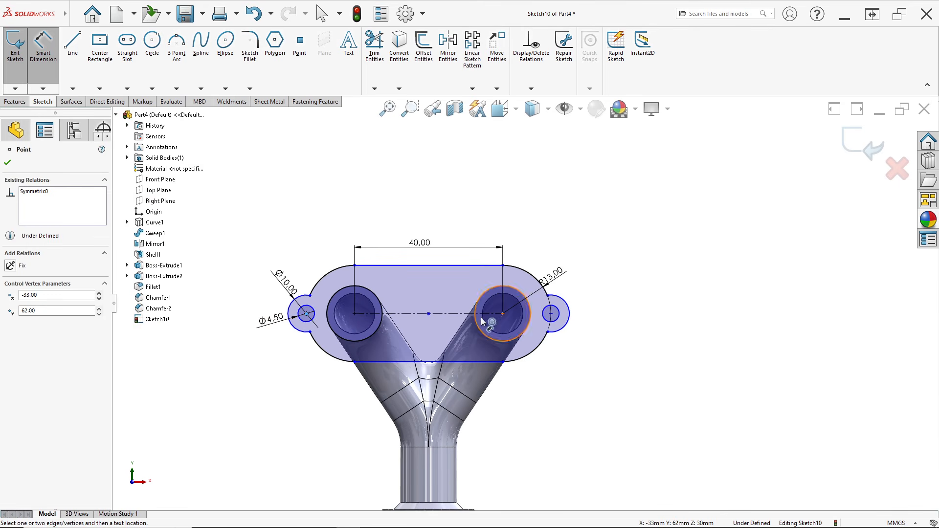
pyautogui.click(551, 313)
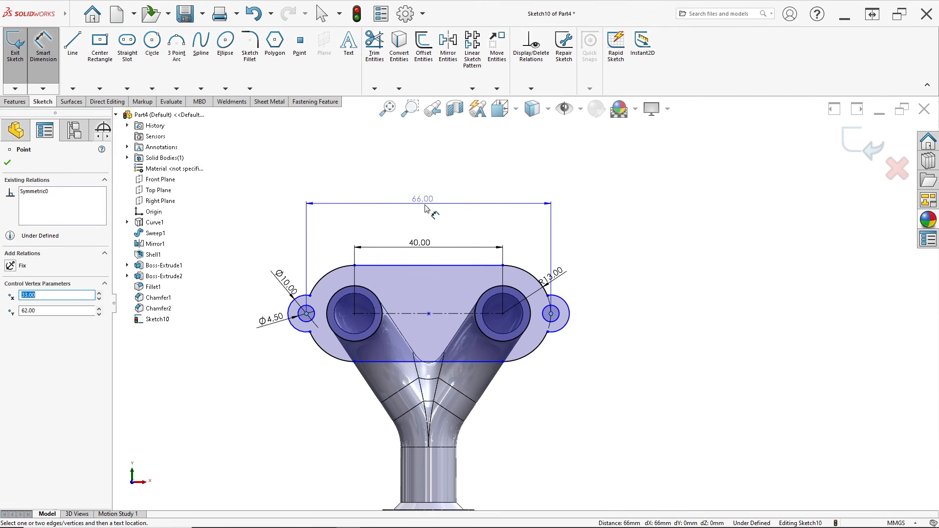
pyautogui.click(403, 211)
pyautogui.hotkey('alt', 'Tab')
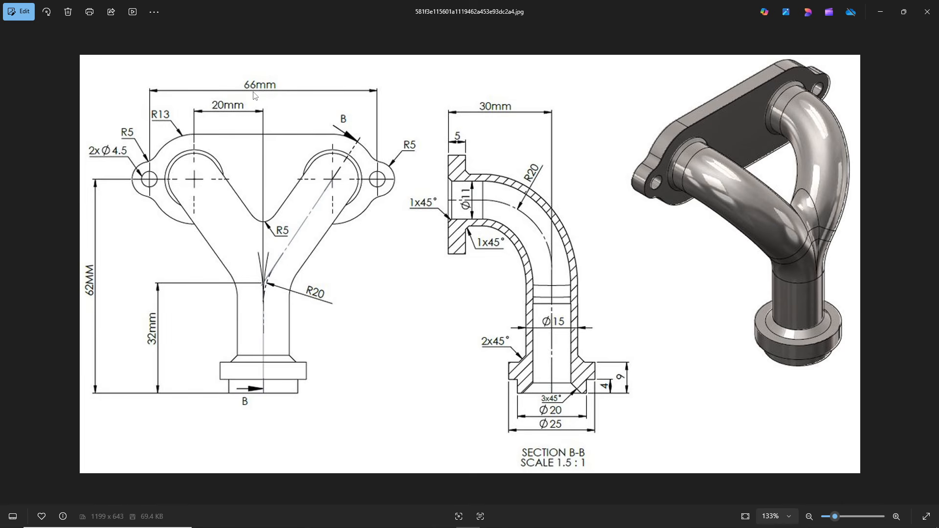
pyautogui.hotkey('alt', 'Tab')
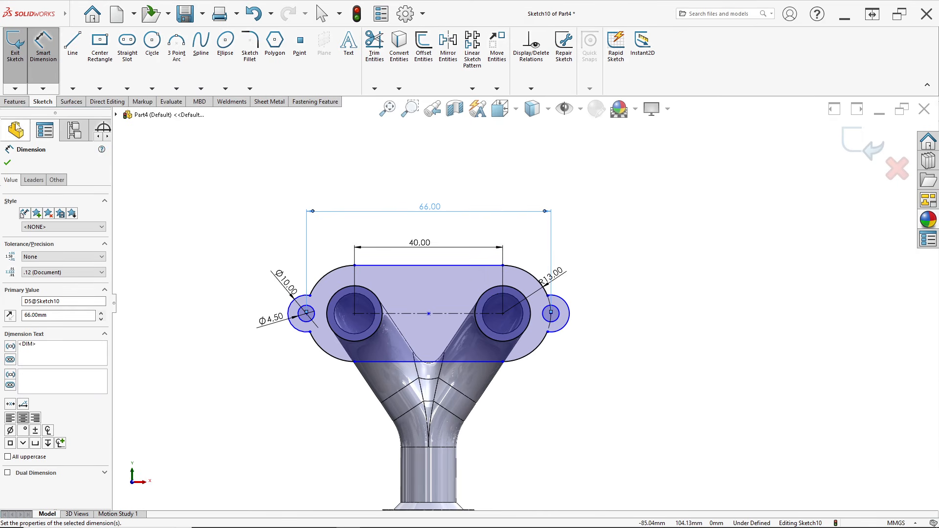
# - Extrude the flange sketch 5 mm in the reversed direction towards the pipes, checking the thickness in the reference drawing
pyautogui.click(15, 102)
pyautogui.click(17, 47)
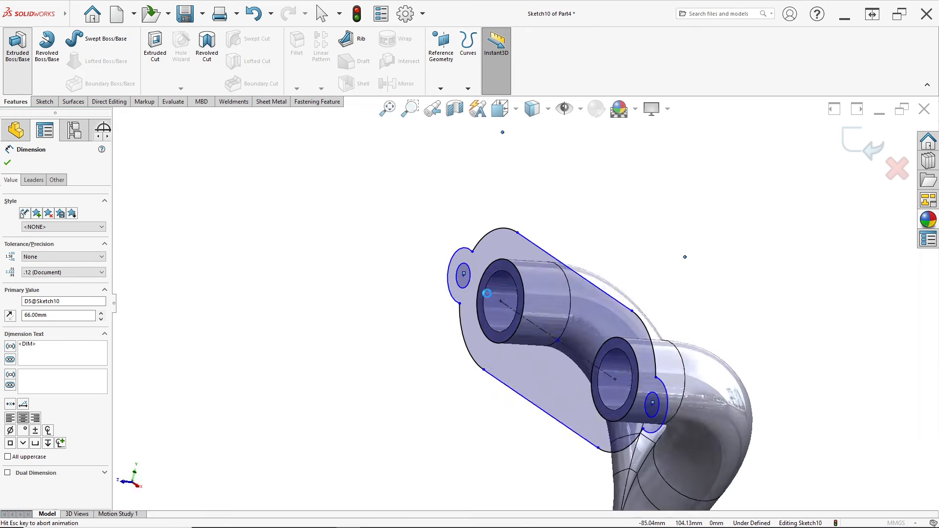
pyautogui.moveTo(480, 285); pyautogui.dragTo(468, 267, button='middle')
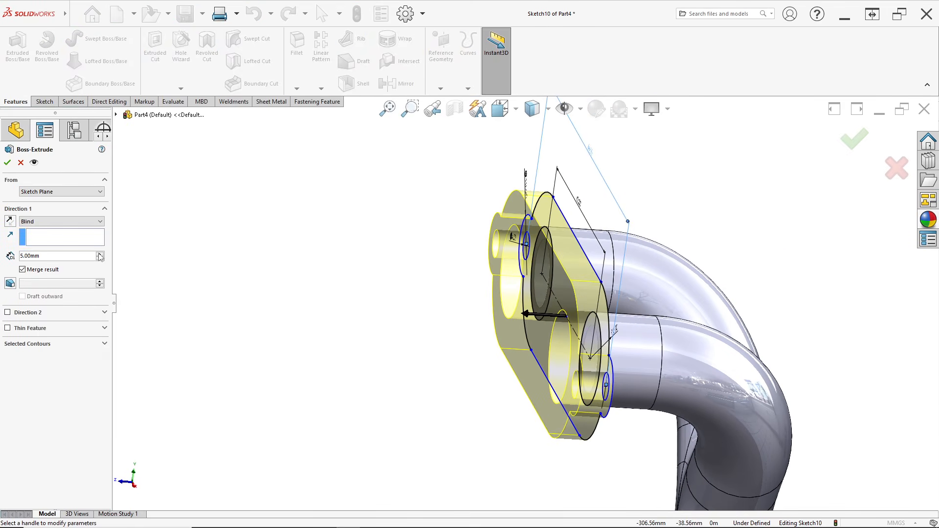
pyautogui.click(10, 221)
pyautogui.hotkey('alt', 'Tab')
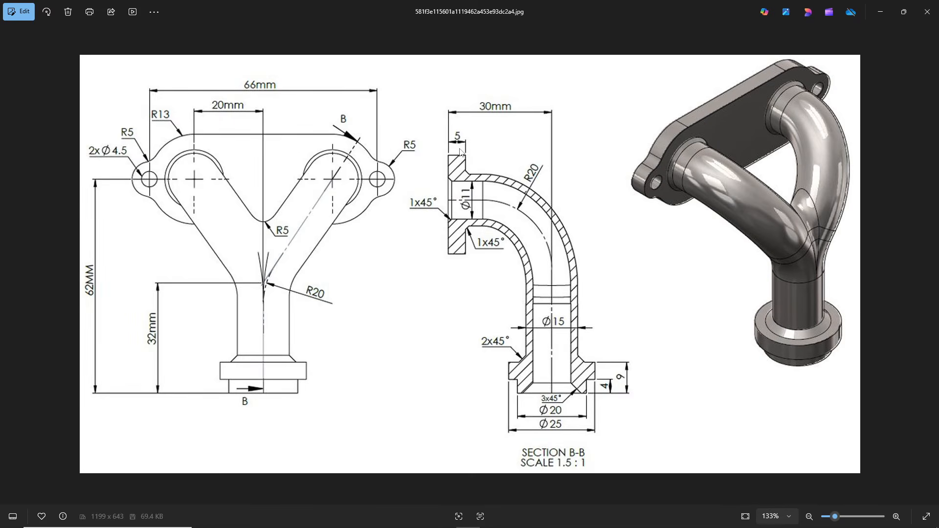
pyautogui.hotkey('alt', 'Tab')
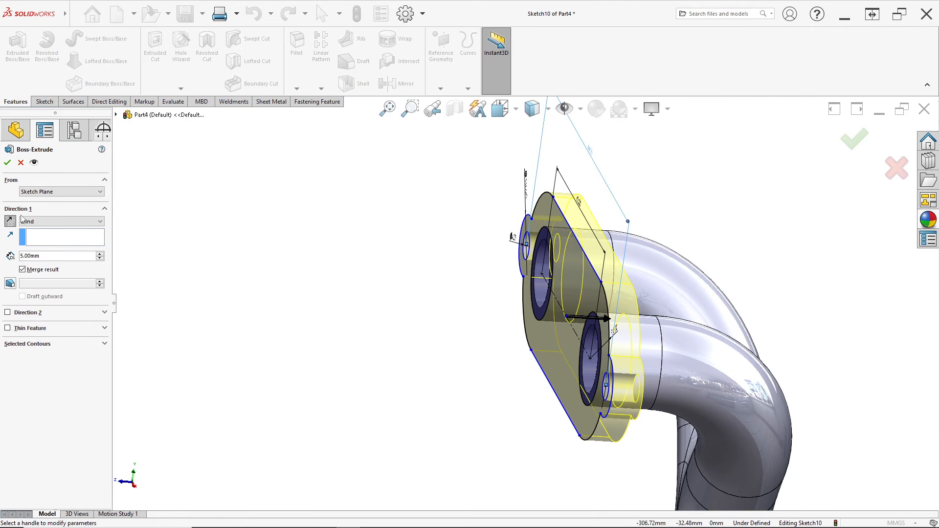
pyautogui.click(8, 164)
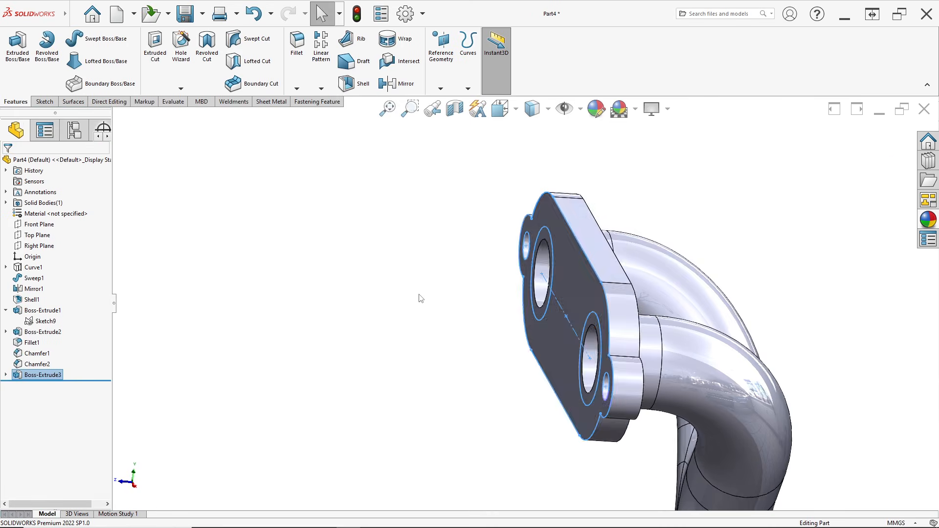
# - Check the ear radius in the reference drawing and start a 5 mm circular-profile fillet on both edges joining one mounting ear to the flange
pyautogui.moveTo(419, 294)
pyautogui.mouseDown(button='middle')
pyautogui.moveTo(392, 275)
pyautogui.moveTo(402, 291)
pyautogui.mouseUp(button='middle')
pyautogui.hotkey('alt', 'Tab')
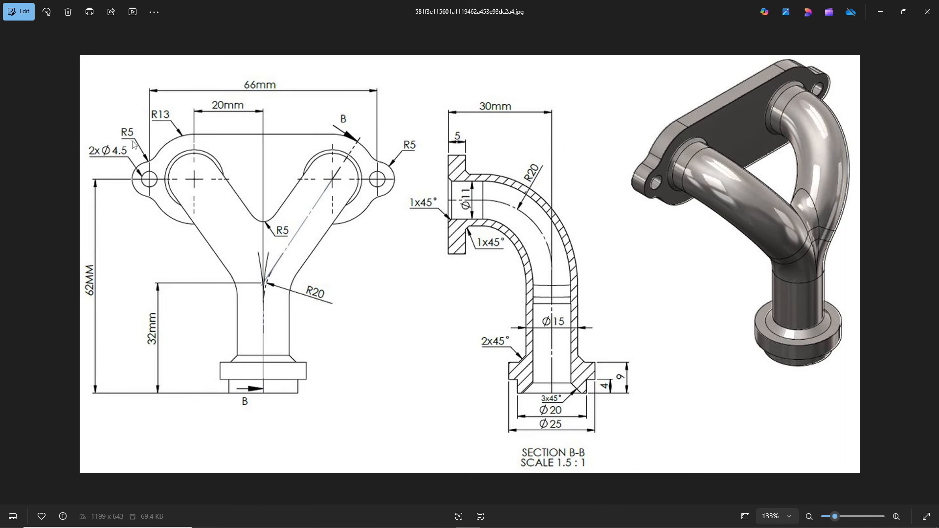
pyautogui.hotkey('alt', 'Tab')
pyautogui.moveTo(441, 314); pyautogui.dragTo(382, 254, button='middle')
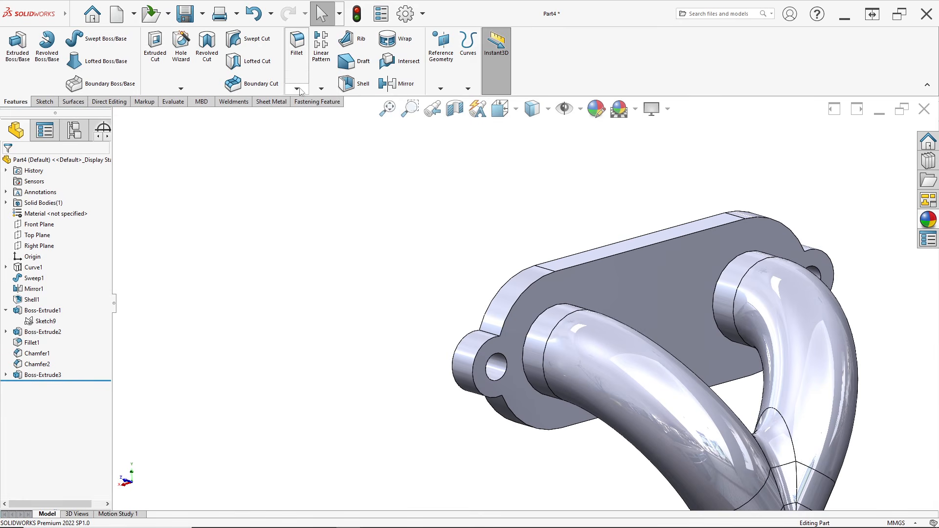
pyautogui.click(297, 75)
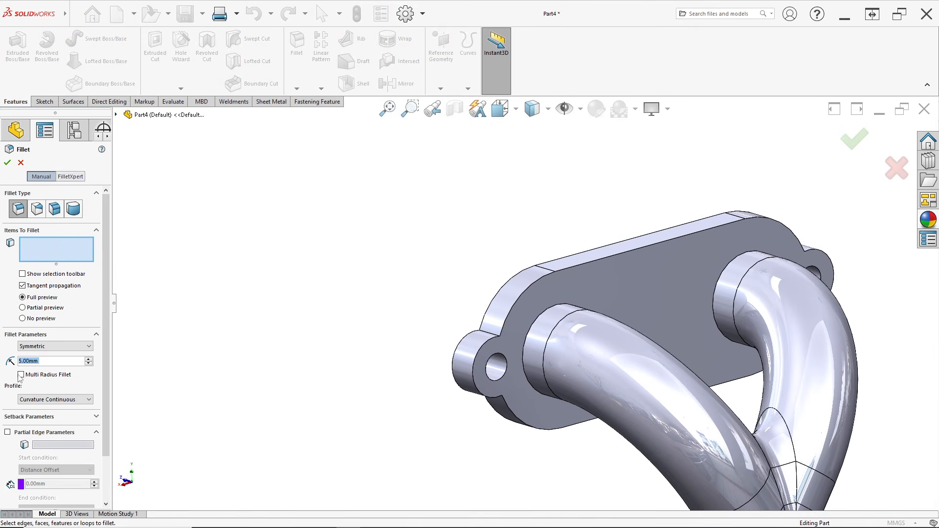
pyautogui.click(56, 400)
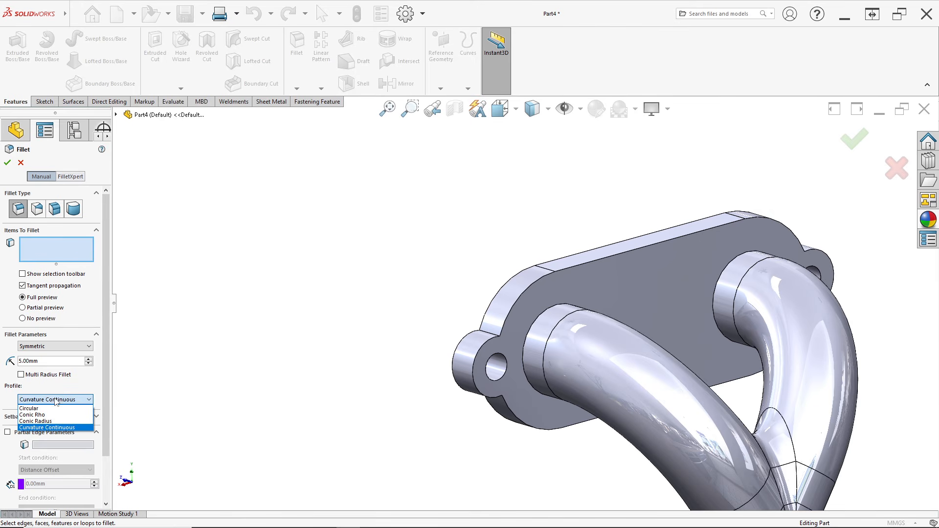
pyautogui.click(30, 408)
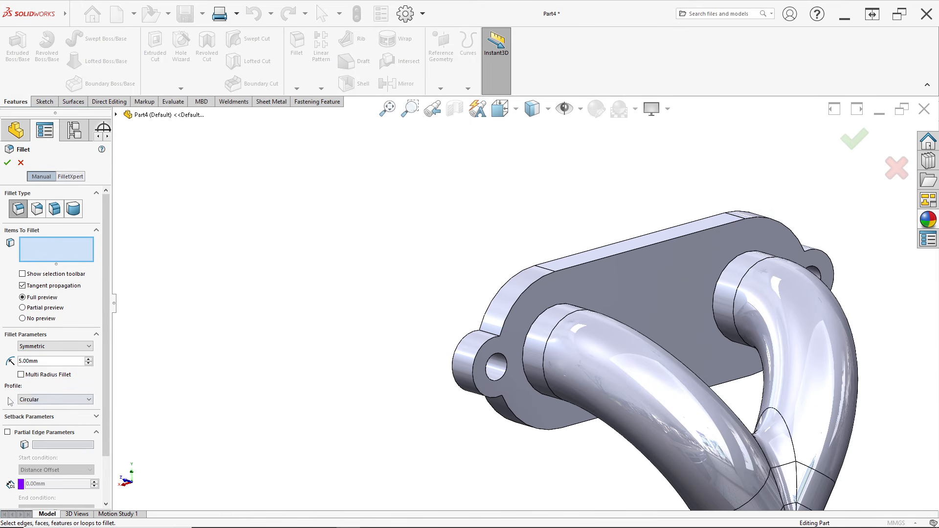
pyautogui.moveTo(482, 344); pyautogui.dragTo(445, 348, button='middle')
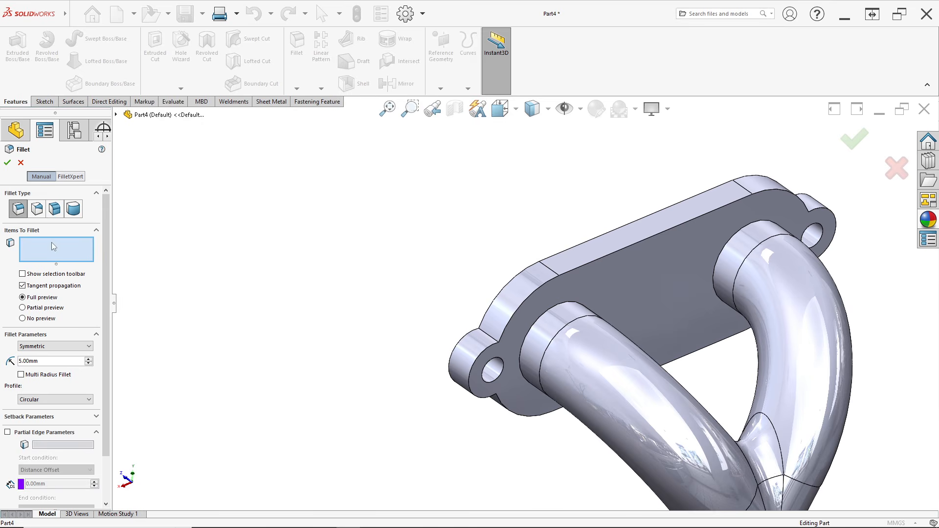
pyautogui.scroll(-5, 523, 344)
pyautogui.click(488, 329)
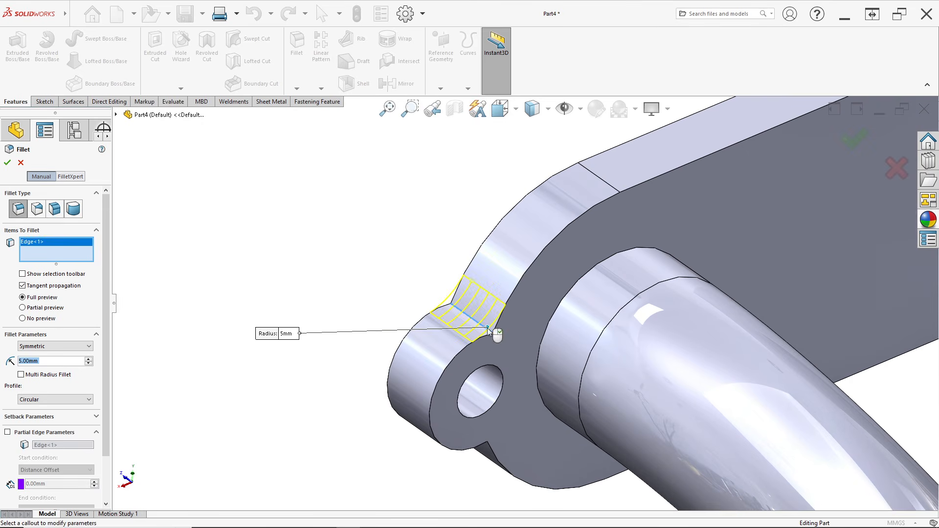
pyautogui.scroll(3, 485, 392)
pyautogui.moveTo(484, 391); pyautogui.dragTo(491, 434, button='middle')
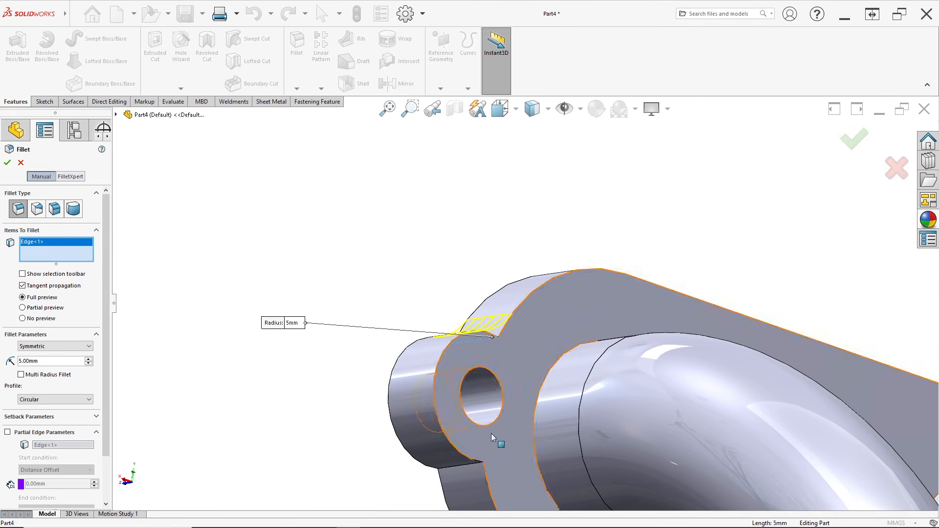
pyautogui.click(472, 468)
# - Add the two junction edges of the opposite mounting ear to the 5 mm fillet and complete it
pyautogui.moveTo(472, 467); pyautogui.dragTo(798, 390, button='middle')
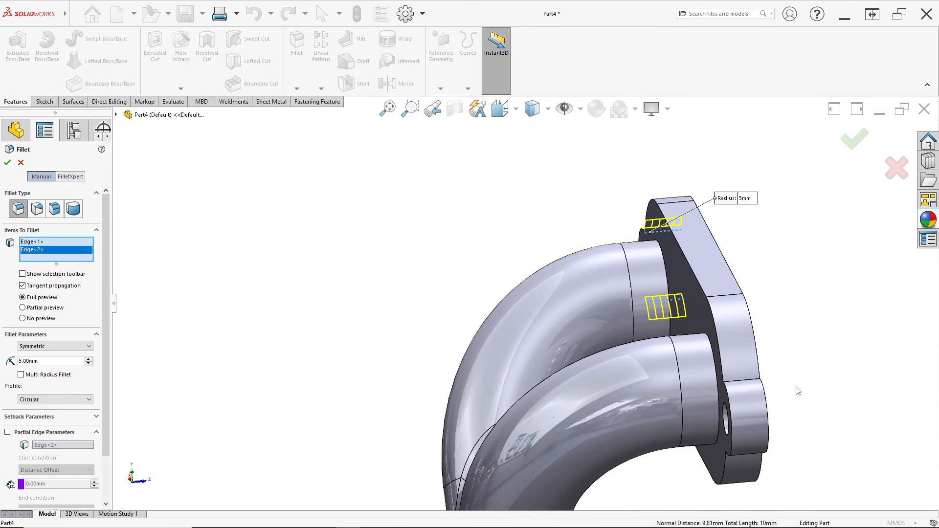
pyautogui.click(745, 387)
pyautogui.scroll(-4, 734, 393)
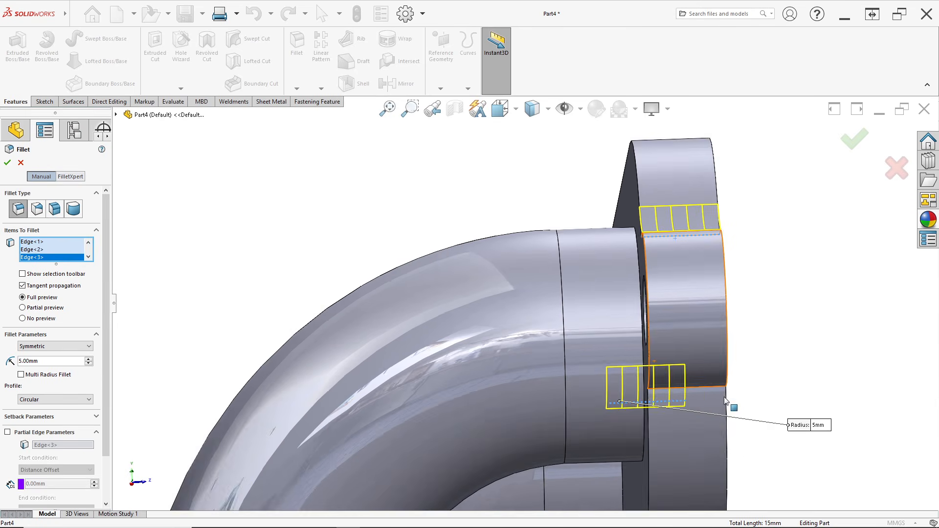
pyautogui.scroll(2, 726, 401)
pyautogui.click(694, 385)
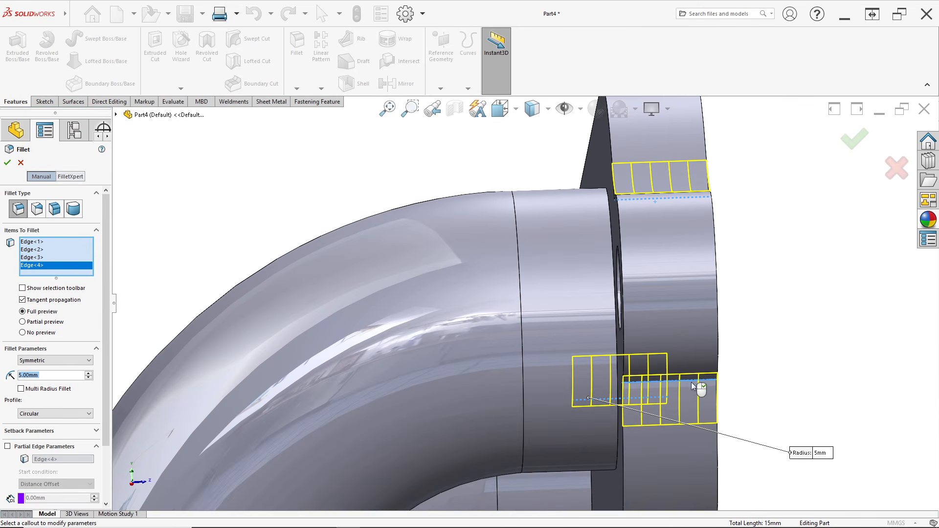
pyautogui.click(7, 162)
# - Check the chamfer callouts in the reference drawing and start a 1 mm, 45° chamfer on both pipe bore rims in the flange face
pyautogui.scroll(4, 469, 304)
pyautogui.moveTo(471, 310)
pyautogui.mouseDown(button='middle')
pyautogui.moveTo(589, 320)
pyautogui.moveTo(438, 328)
pyautogui.moveTo(513, 354)
pyautogui.moveTo(482, 354)
pyautogui.mouseUp(button='middle')
pyautogui.hotkey('alt', 'Tab')
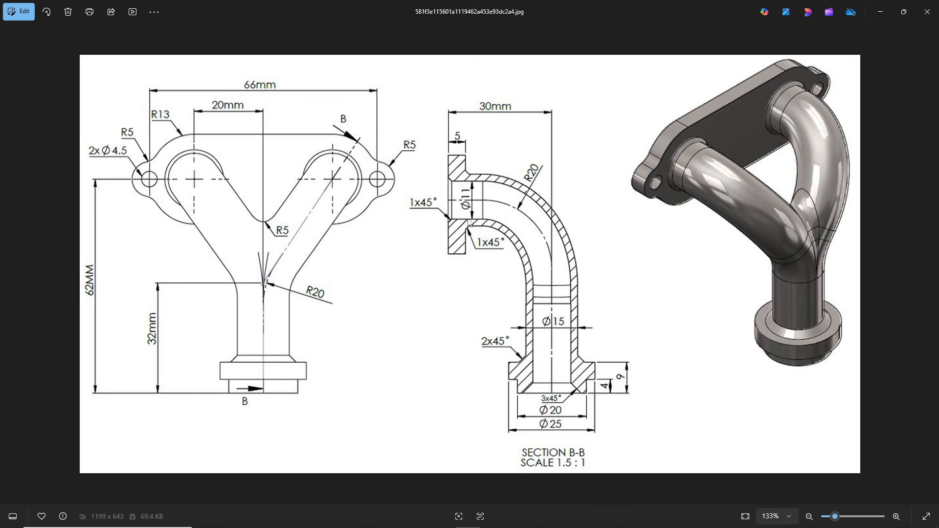
pyautogui.hotkey('alt', 'Tab')
pyautogui.click(307, 93)
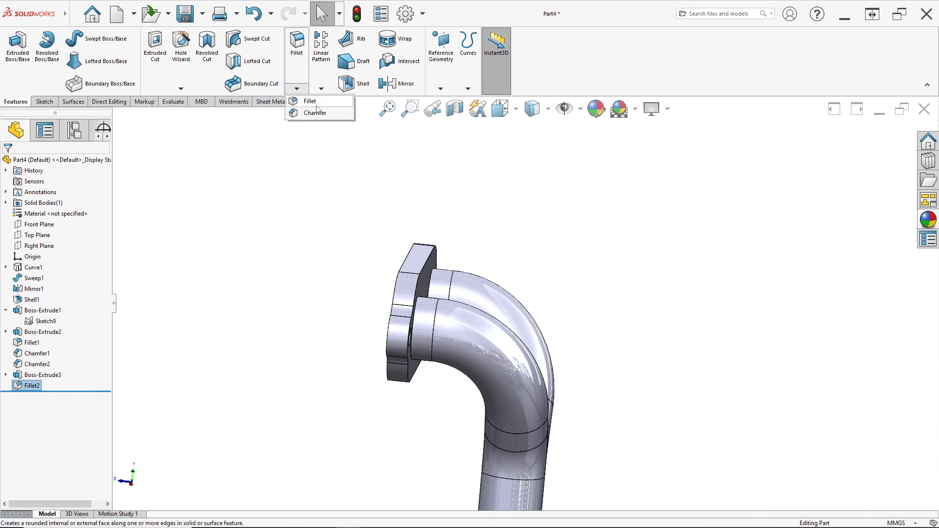
pyautogui.click(315, 113)
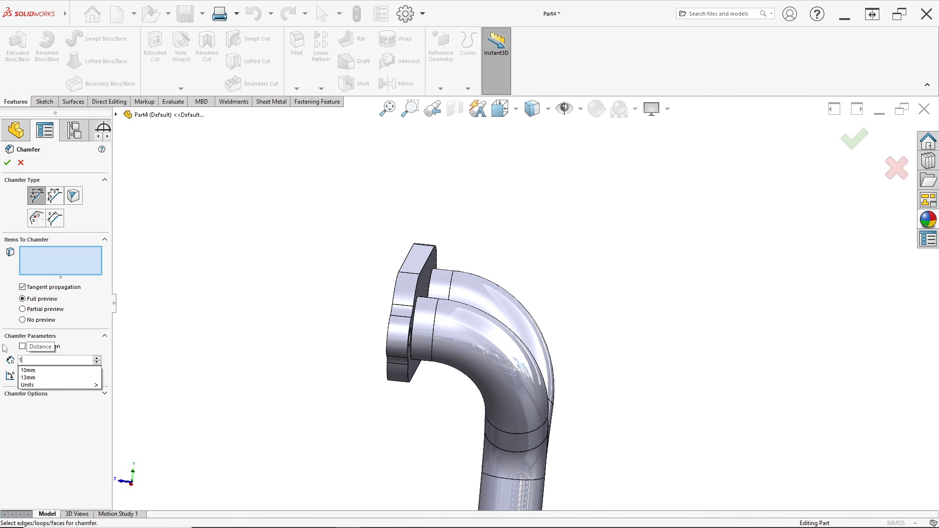
pyautogui.write('1')
pyautogui.press('Return')
pyautogui.moveTo(288, 361); pyautogui.dragTo(317, 345, button='middle')
pyautogui.scroll(-4, 262, 311)
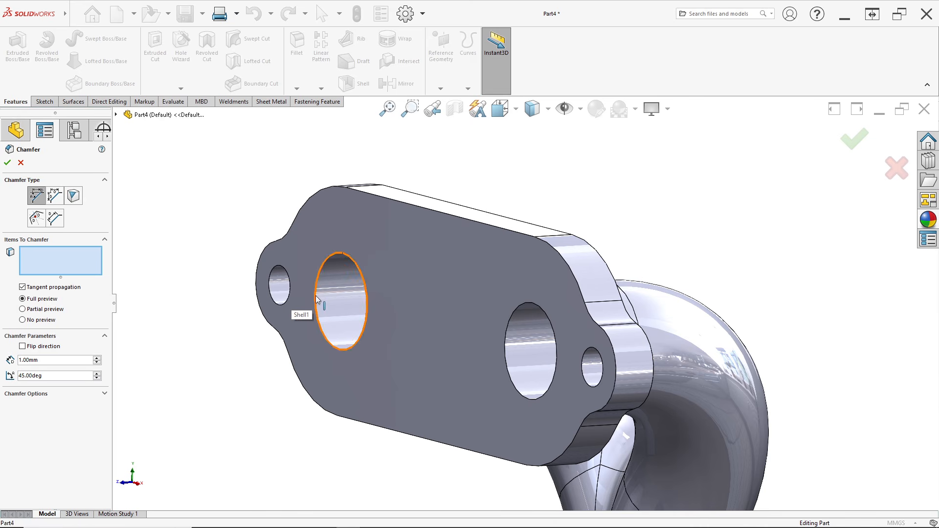
pyautogui.click(317, 299)
pyautogui.click(508, 353)
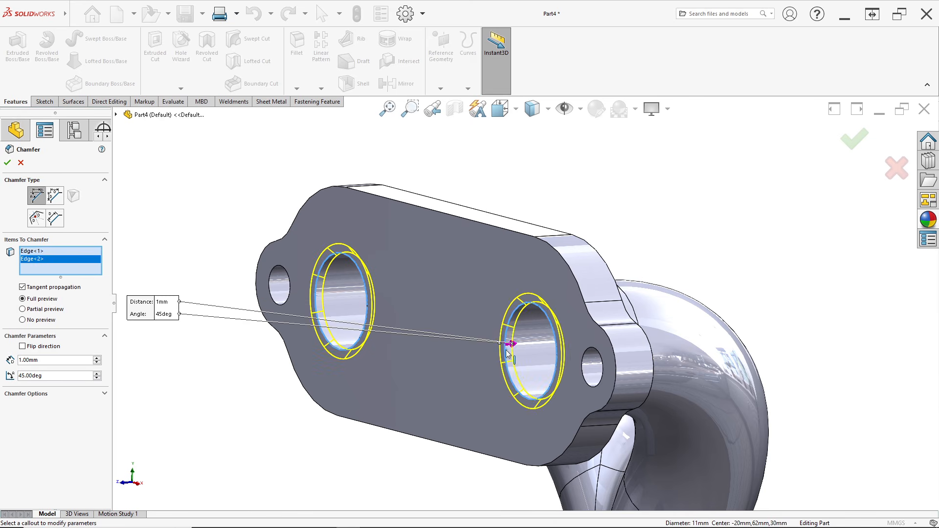
# - Add the outer edges where both pipes meet the back of the flange to the chamfer and complete it
pyautogui.scroll(5, 509, 353)
pyautogui.moveTo(509, 352); pyautogui.dragTo(487, 304, button='middle')
pyautogui.scroll(-2, 487, 304)
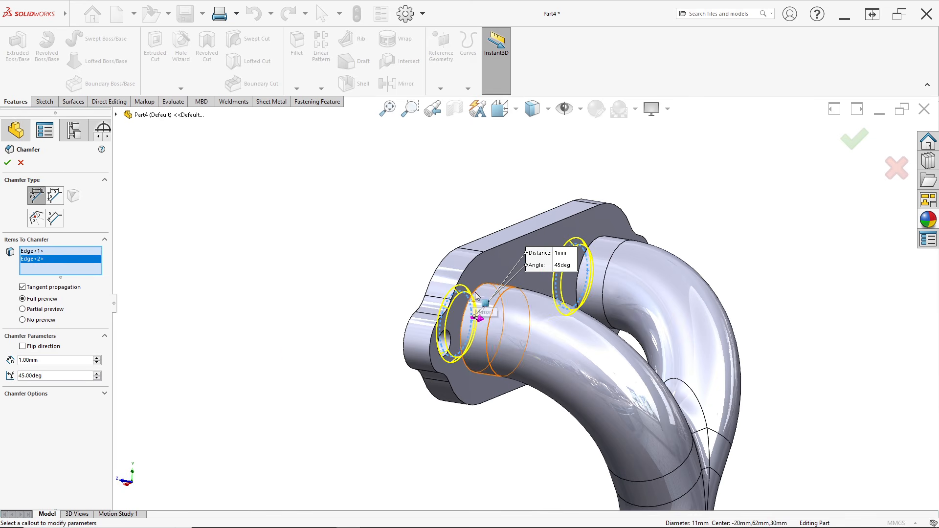
pyautogui.click(488, 305)
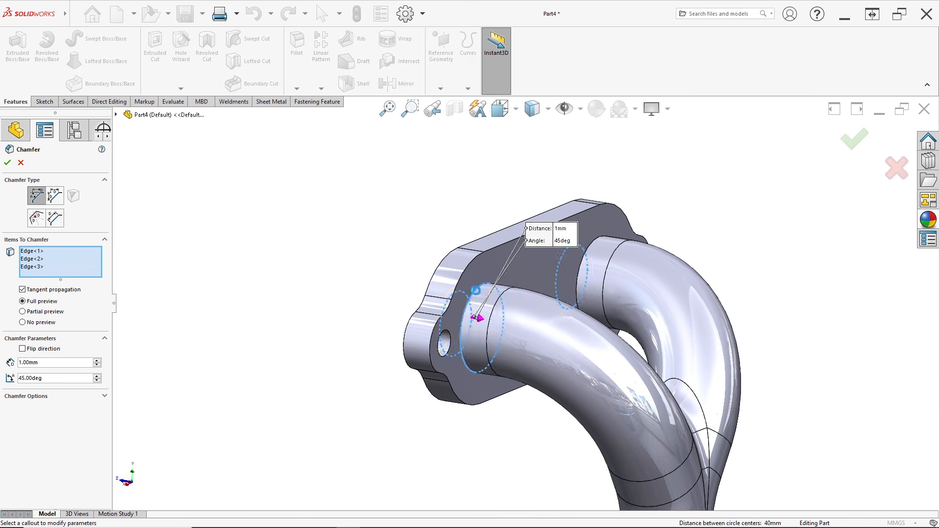
pyautogui.click(599, 241)
pyautogui.click(6, 163)
# - Compare the chamfered flange with the reference drawing and show the whole manifold in isometric view
pyautogui.moveTo(420, 327)
pyautogui.mouseDown(button='middle')
pyautogui.moveTo(491, 330)
pyautogui.moveTo(422, 321)
pyautogui.moveTo(461, 302)
pyautogui.mouseUp(button='middle')
pyautogui.hotkey('alt', 'Tab')
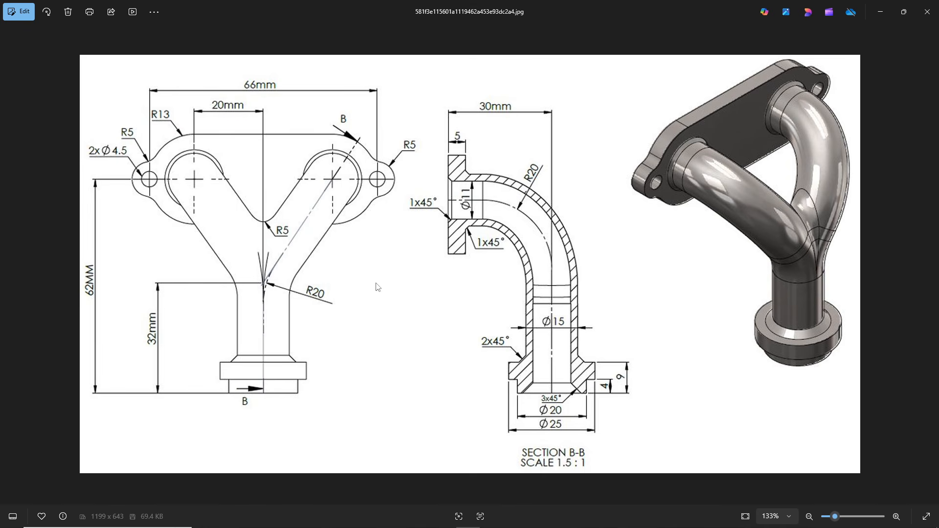
pyautogui.hotkey('alt', 'Tab')
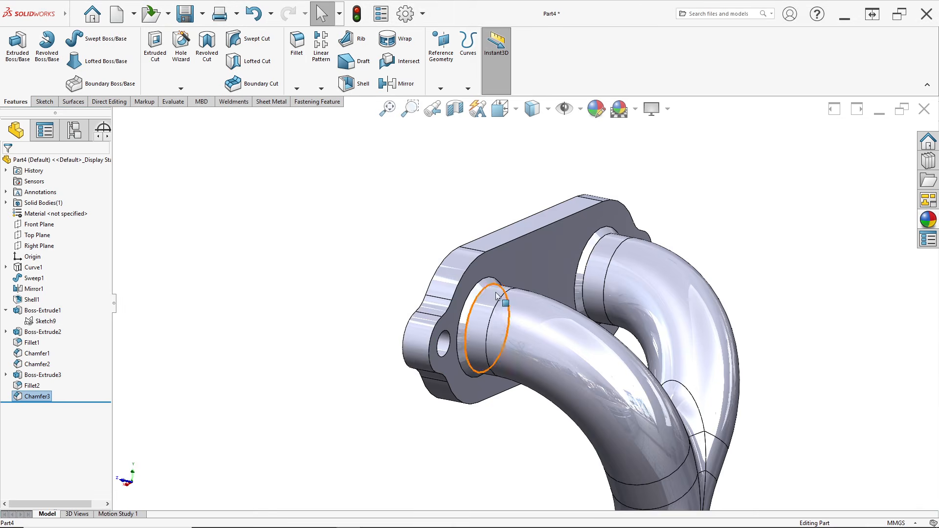
pyautogui.scroll(3, 506, 306)
pyautogui.scroll(-2, 516, 316)
pyautogui.scroll(4, 516, 323)
pyautogui.hotkey('alt', 'Tab')
pyautogui.hotkey('alt', 'Tab')
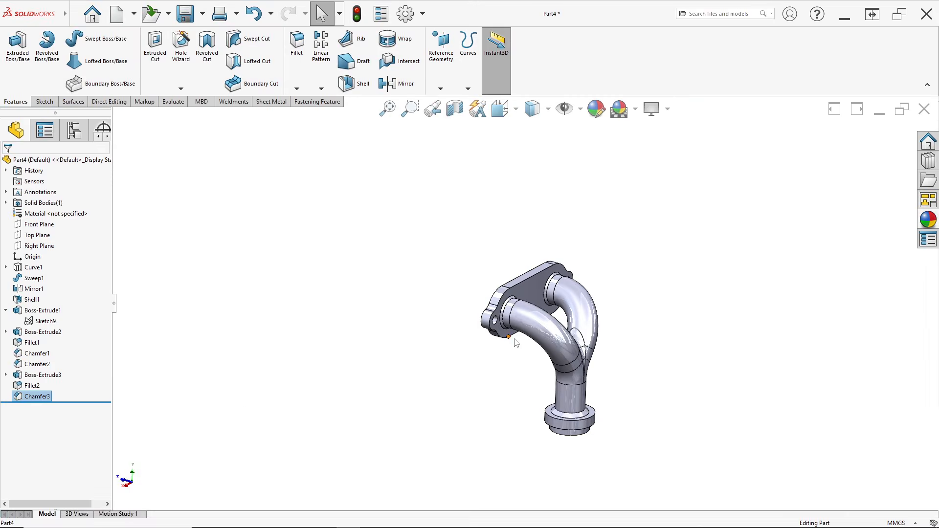
pyautogui.press('space')
pyautogui.click(437, 317)
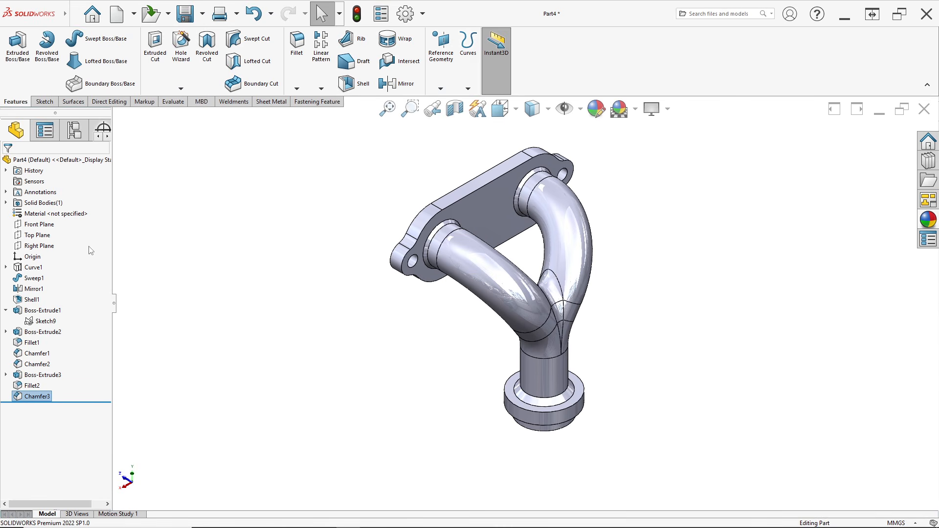
# - Apply the polished platinum metal appearance to the whole part
pyautogui.click(928, 220)
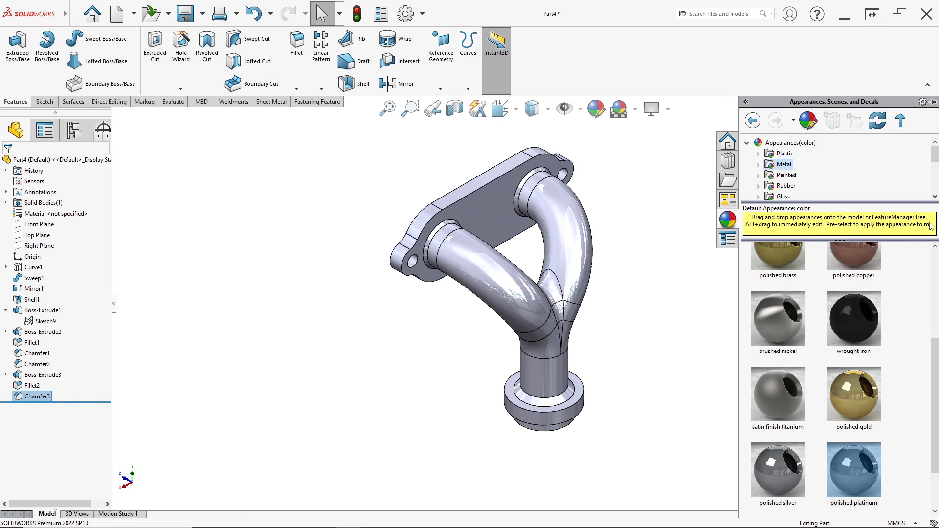
pyautogui.click(680, 186)
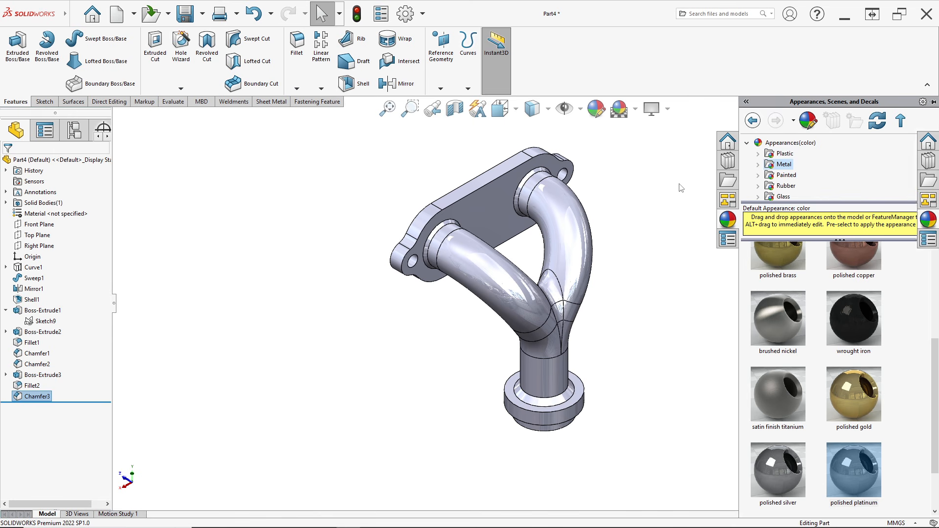
pyautogui.click(927, 222)
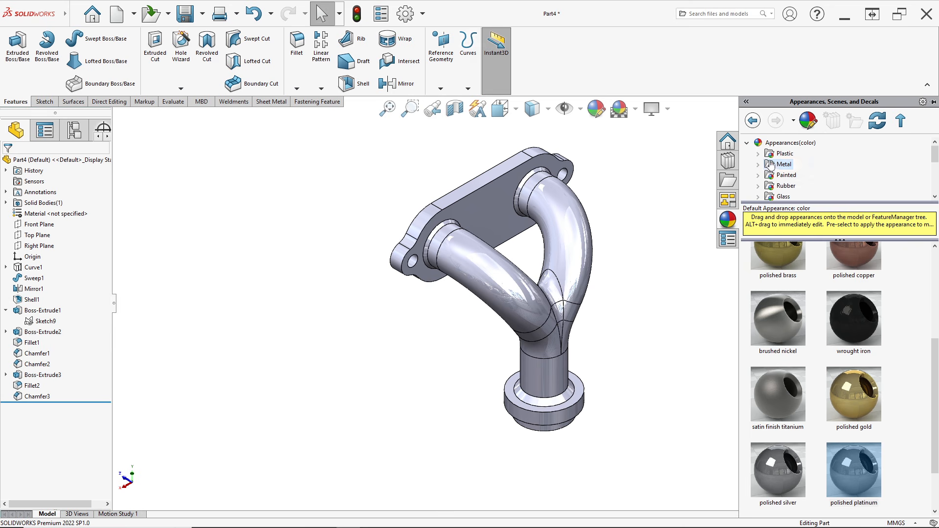
pyautogui.scroll(-3, 848, 404)
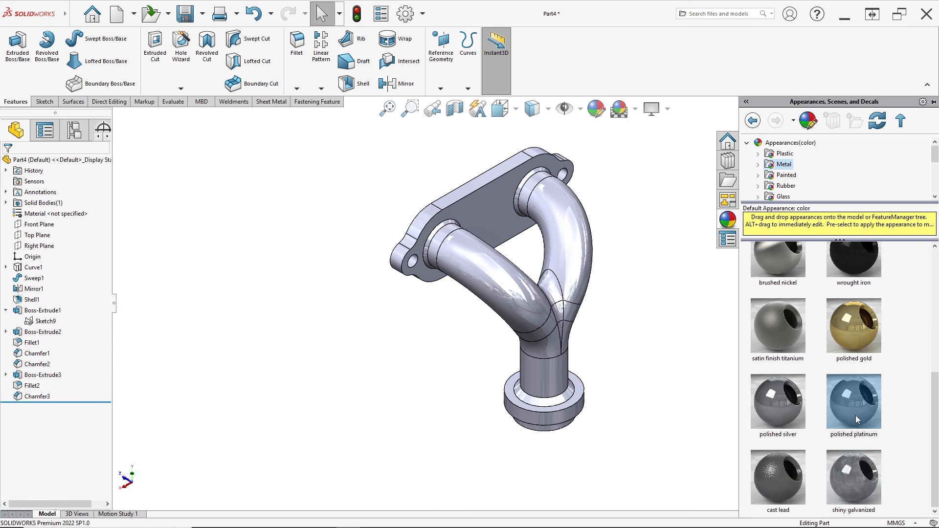
pyautogui.doubleClick(852, 407)
pyautogui.click(643, 339)
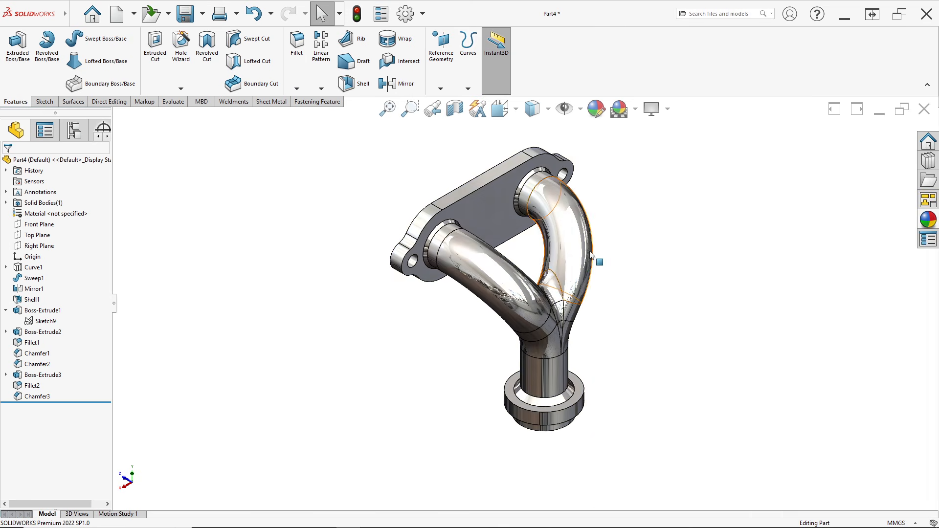
# - Compare the finished manifold with the reference drawing and restore the isometric view
pyautogui.scroll(-2, 590, 264)
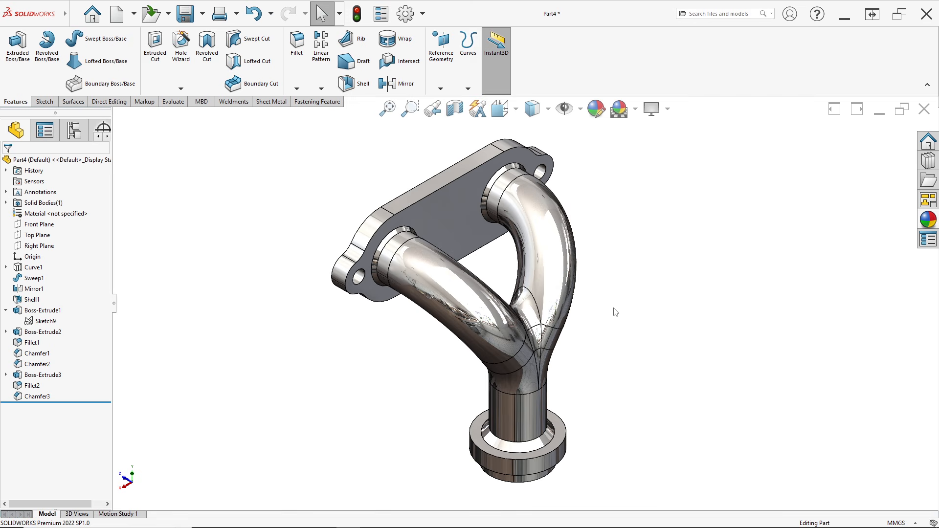
pyautogui.hotkey('alt', 'Tab')
pyautogui.hotkey('alt', 'Tab')
pyautogui.moveTo(487, 280); pyautogui.dragTo(487, 355, button='middle')
pyautogui.press('space')
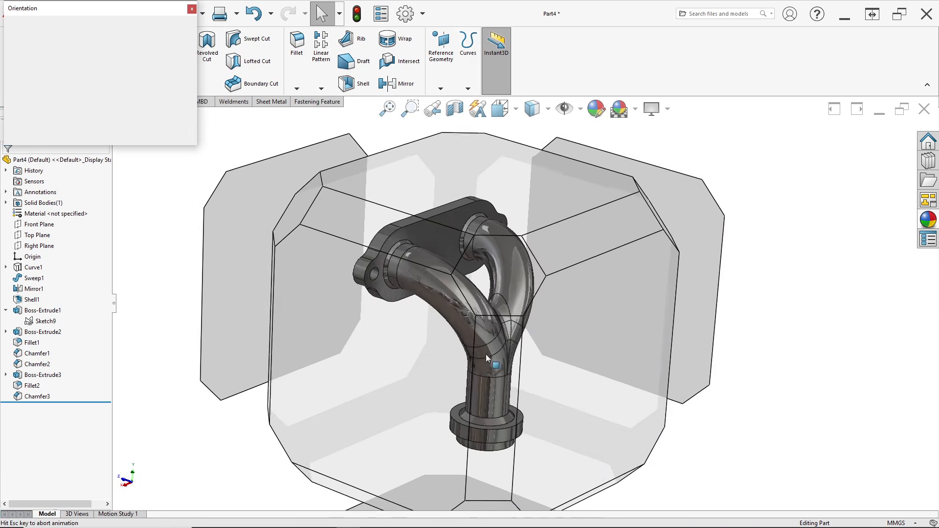
pyautogui.click(409, 328)
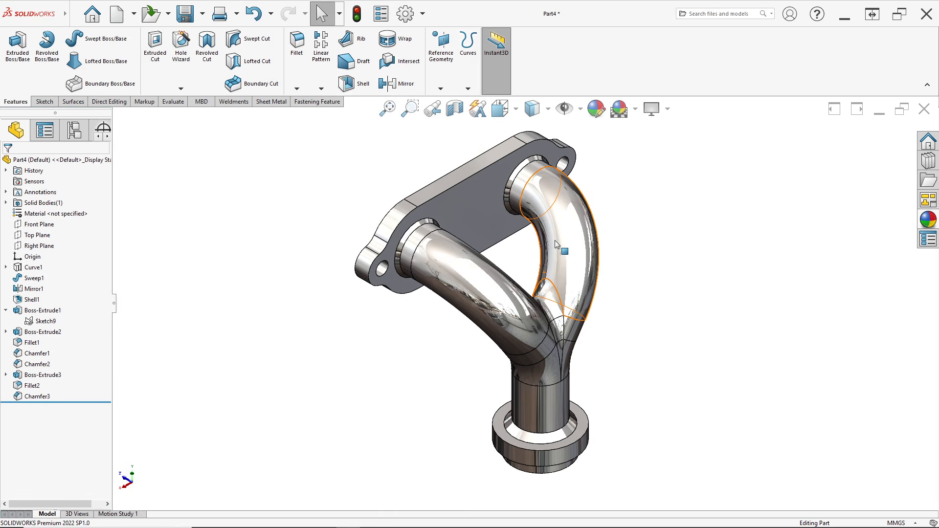
# - Inspect the flange and pipe branches close up from several sides, ending with the isometric view
pyautogui.scroll(-3, 555, 240)
pyautogui.moveTo(555, 240); pyautogui.dragTo(544, 395, button='middle')
pyautogui.scroll(3, 604, 328)
pyautogui.scroll(-2, 645, 323)
pyautogui.moveTo(645, 323); pyautogui.dragTo(587, 323, button='middle')
pyautogui.scroll(3, 621, 321)
pyautogui.press('space')
pyautogui.click(406, 349)
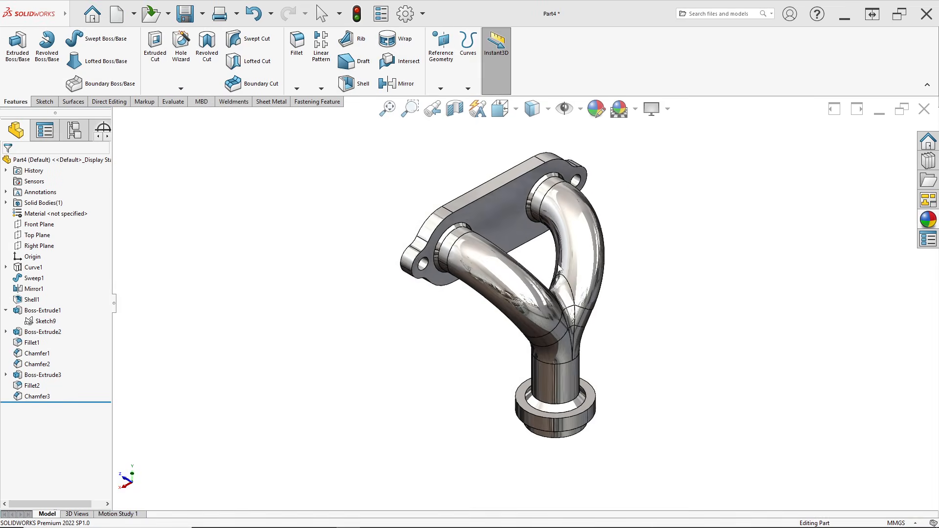